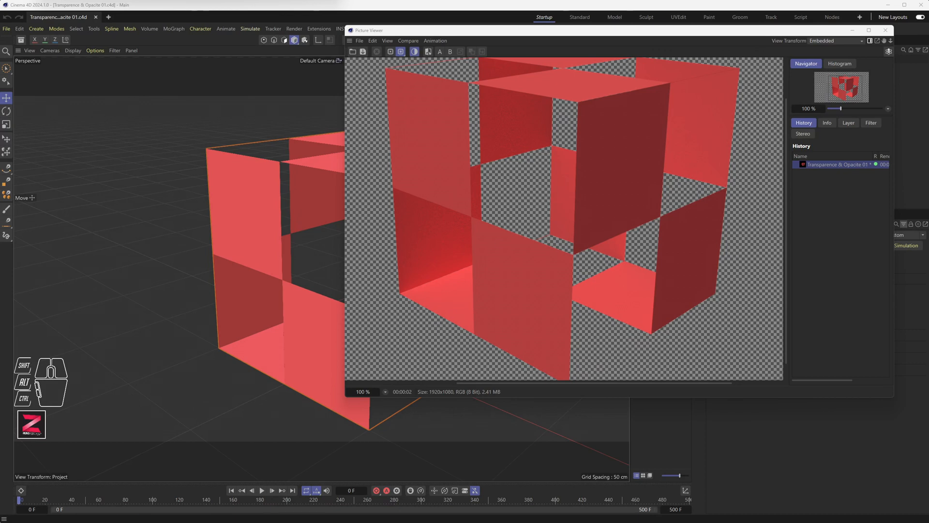
Close the previous render's viewer and start a new project containing a default 100 cm cube
click(885, 31)
click(109, 16)
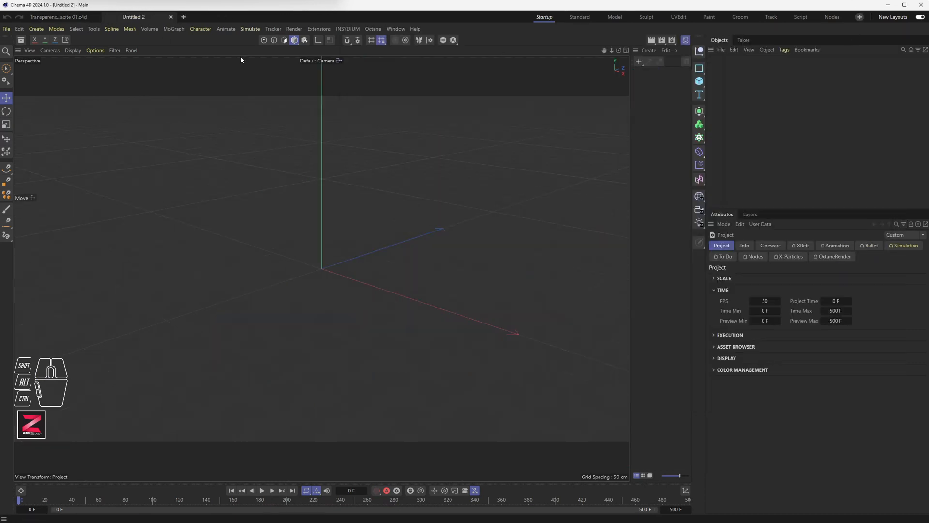
click(700, 81)
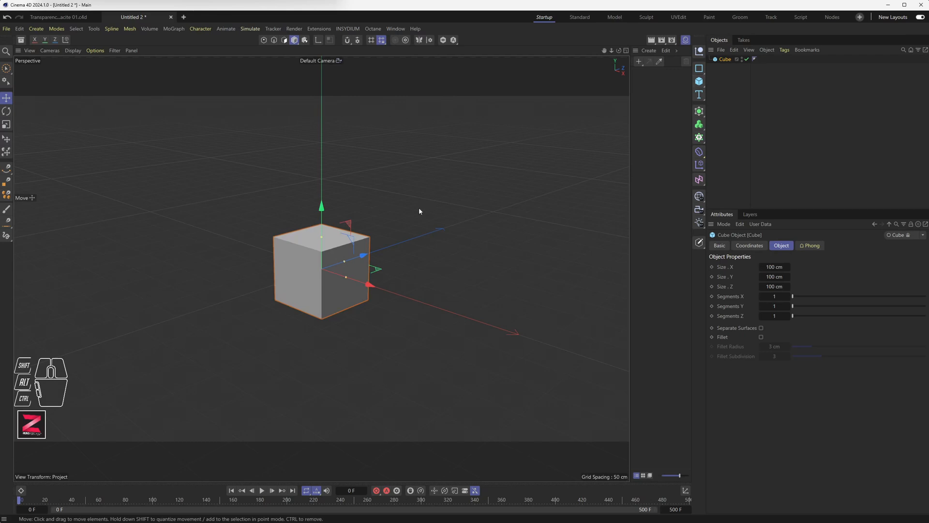
scroll(323, 269, up, 5)
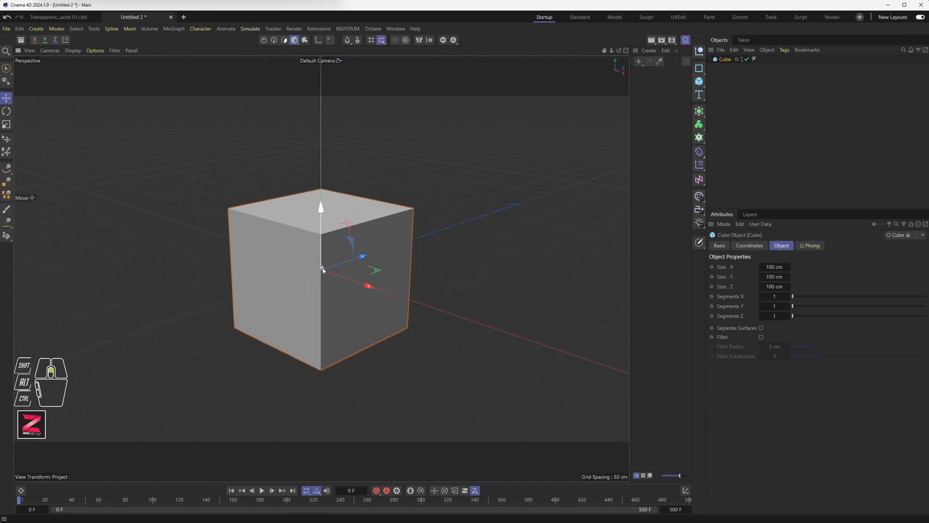
scroll(323, 270, up, 1)
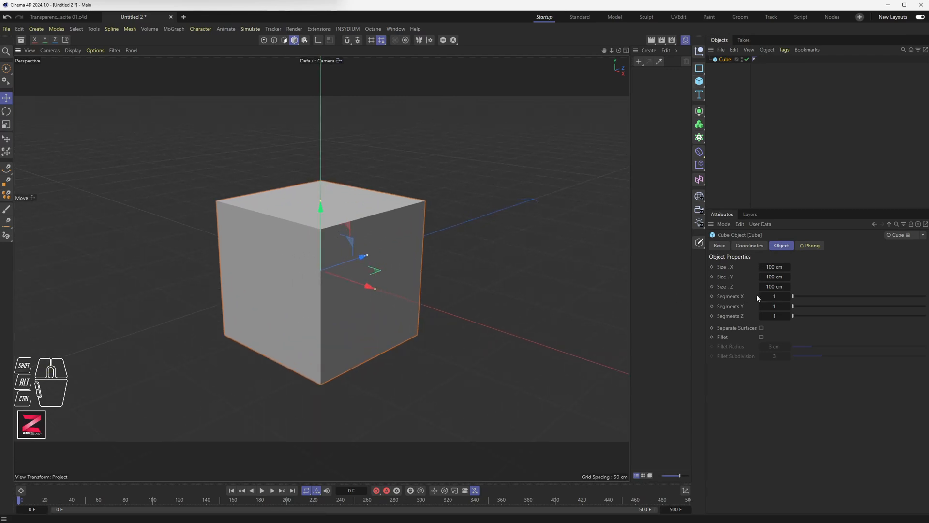
Set the cube's Y position to 50 cm and add a plane at the origin beneath it
click(749, 245)
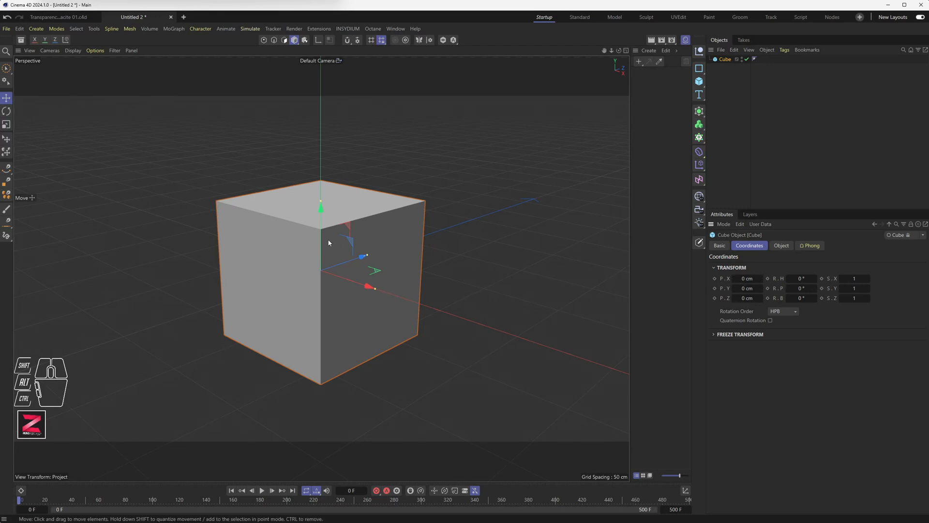
drag(328, 243, 319, 161)
click(747, 288)
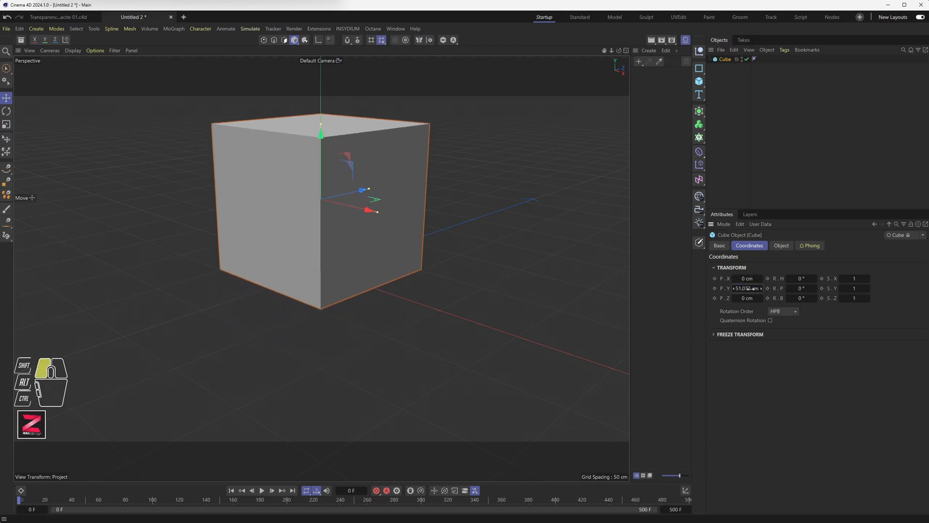
text(50)
key(Return)
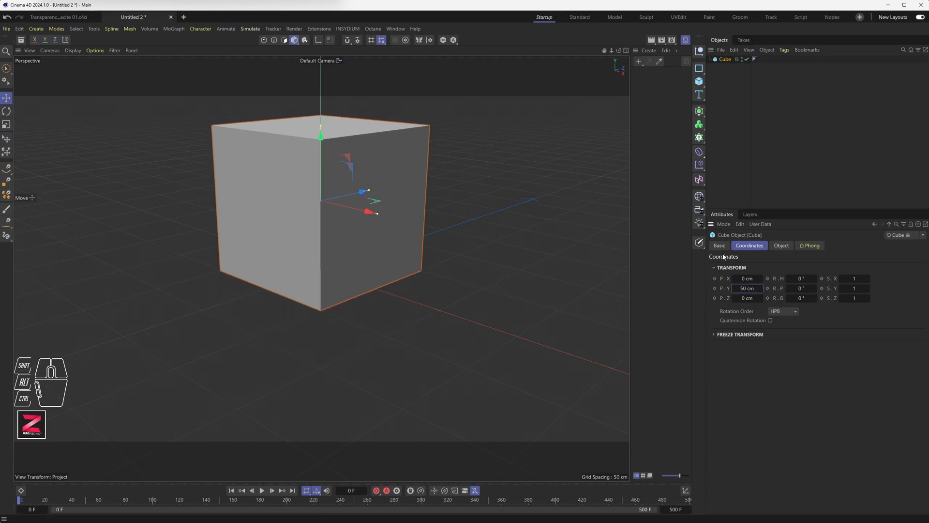
drag(700, 75, 726, 107)
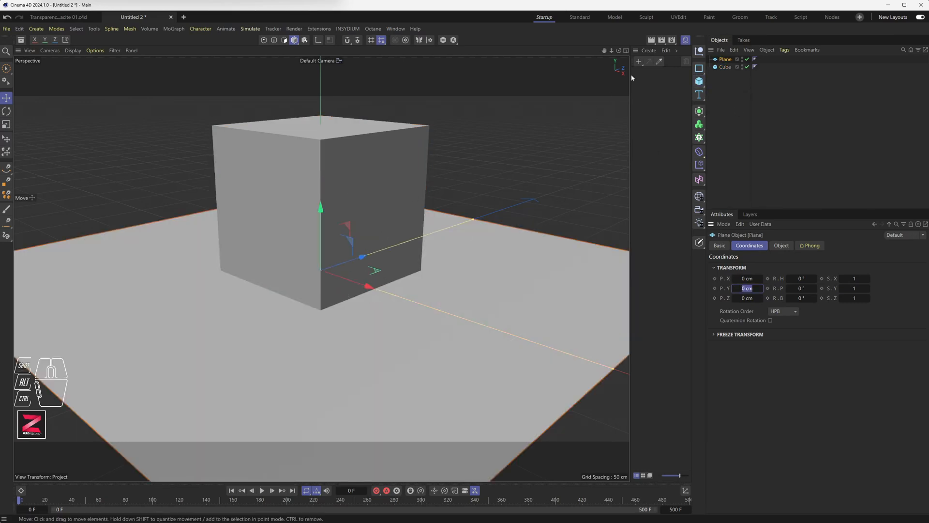
Switch the project's renderer from Octane to Standard in the render settings
click(672, 40)
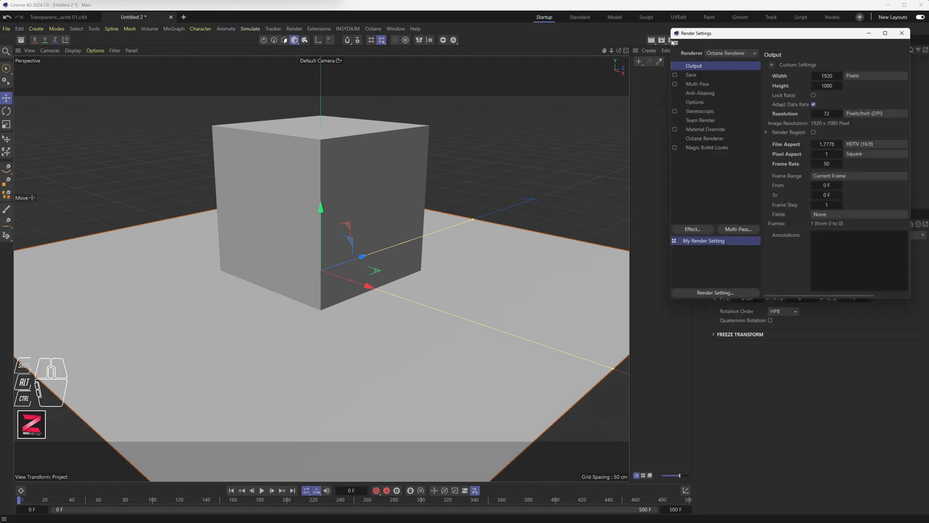
drag(673, 41, 417, 70)
click(472, 80)
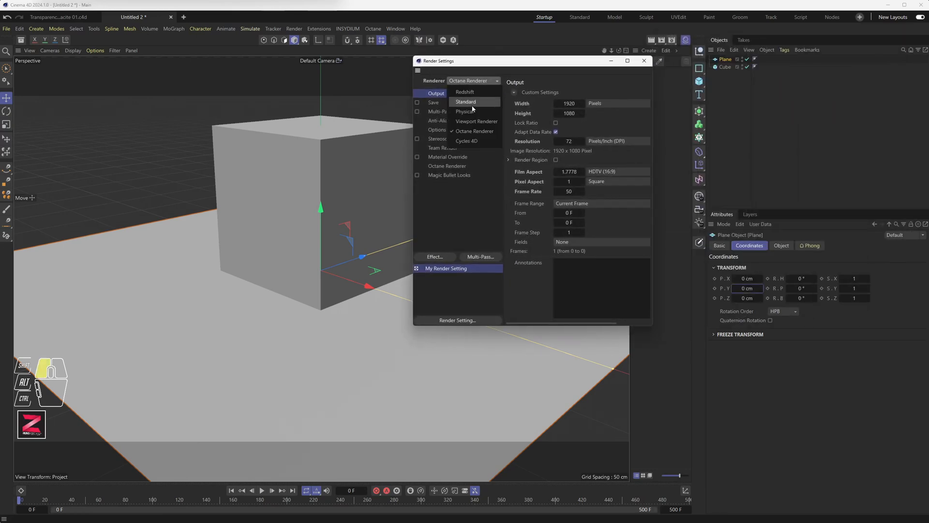
click(467, 103)
click(644, 61)
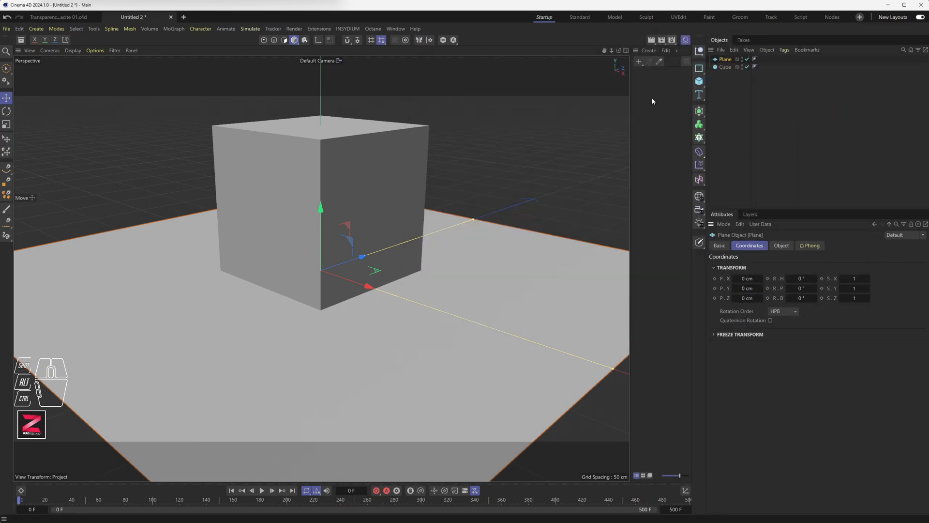
click(639, 61)
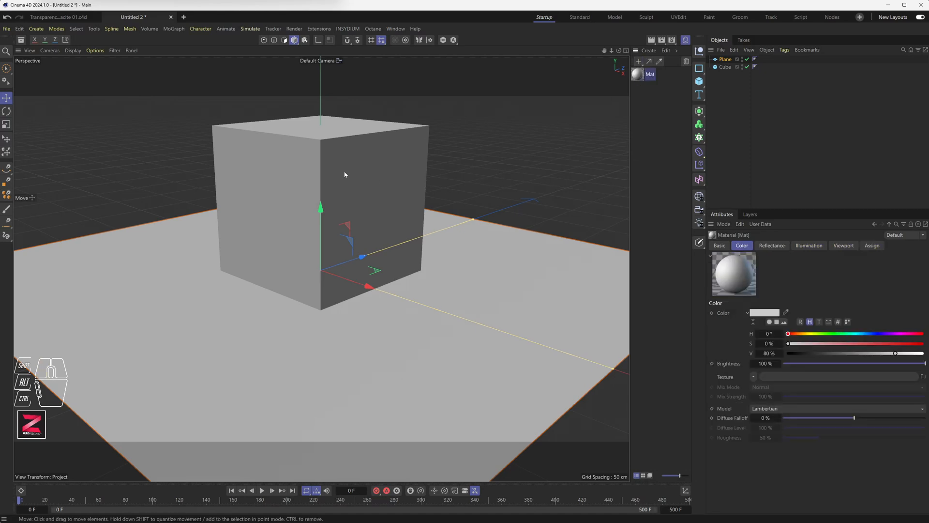
click(655, 74)
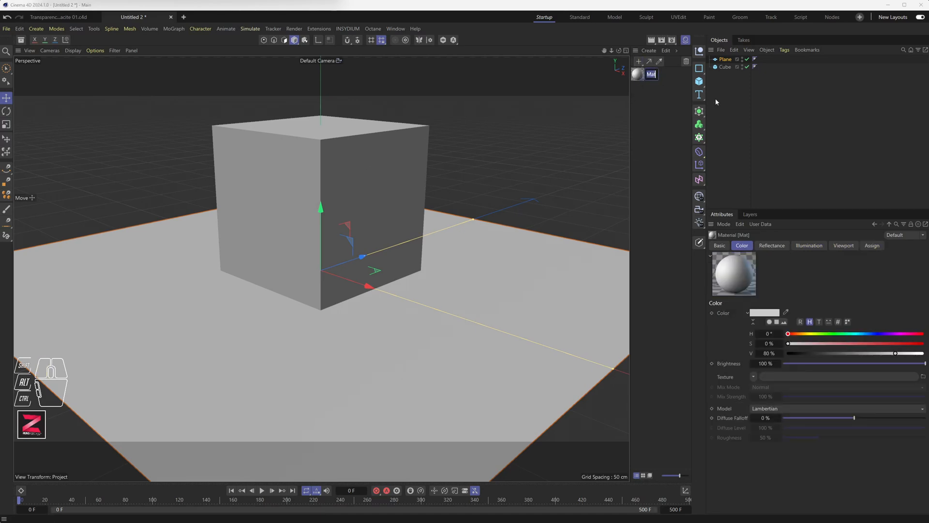
text(MatCube)
key(Return)
click(639, 61)
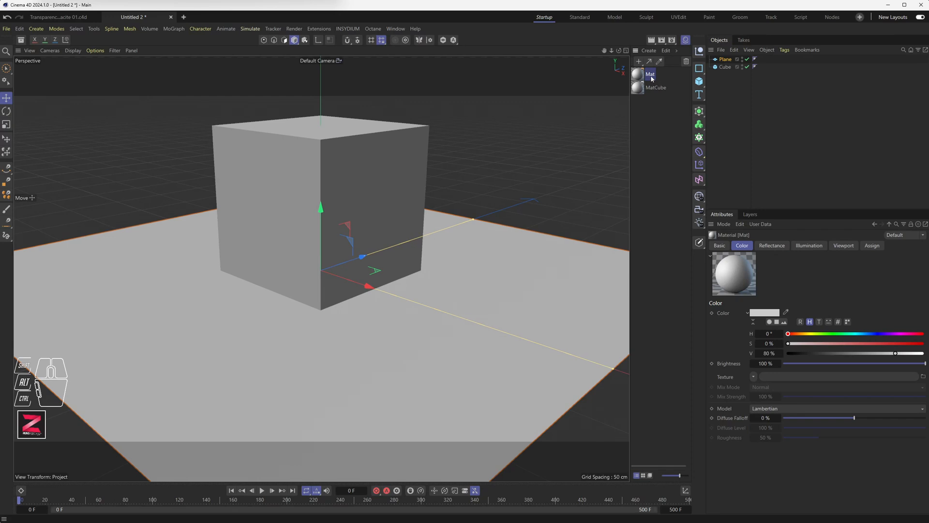
click(643, 89)
key(Delete)
click(640, 78)
key(Delete)
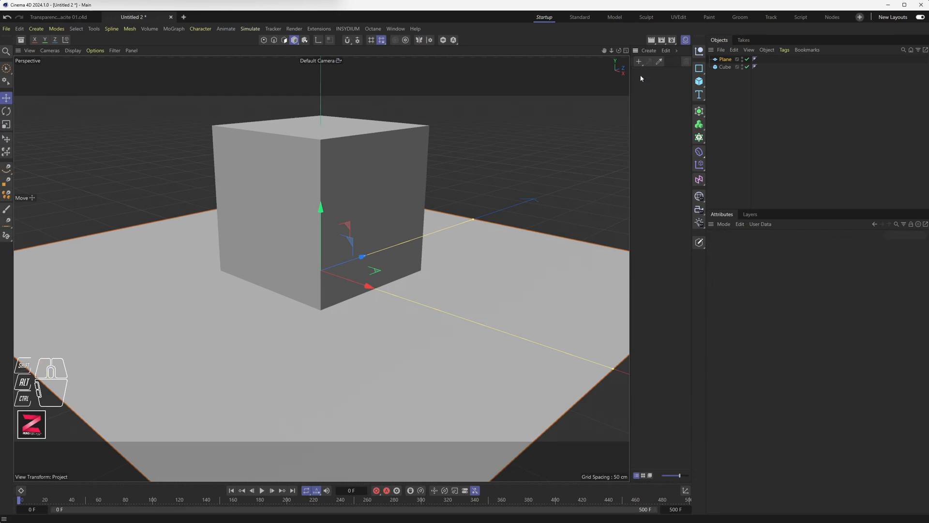
Create a node material and a default material, and name the default material MatPlane
click(639, 62)
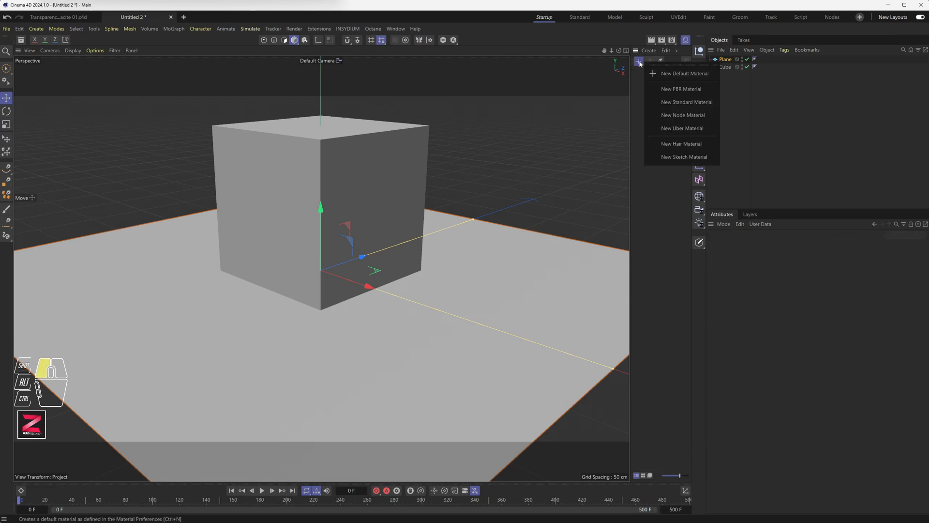
click(691, 117)
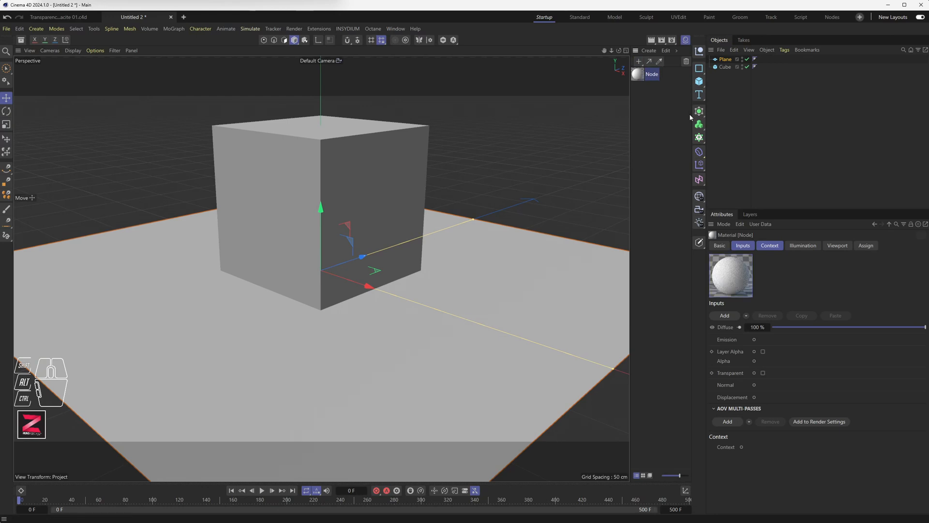
click(640, 62)
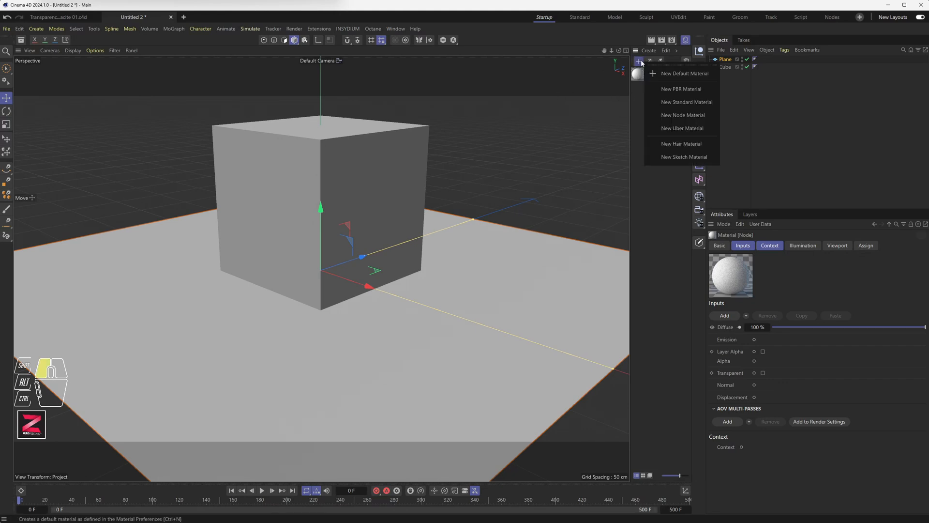
click(649, 73)
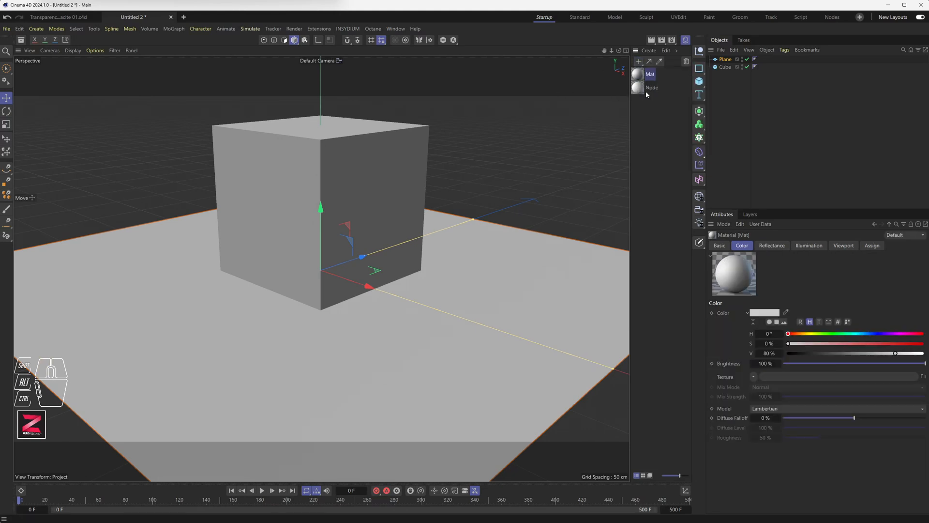
double_click(652, 75)
text(PlanPlane)
key(Return)
Set the MatPlane colour to blue (H 217°, S 74 %, V 100 %) and apply the material to the plane
double_click(639, 76)
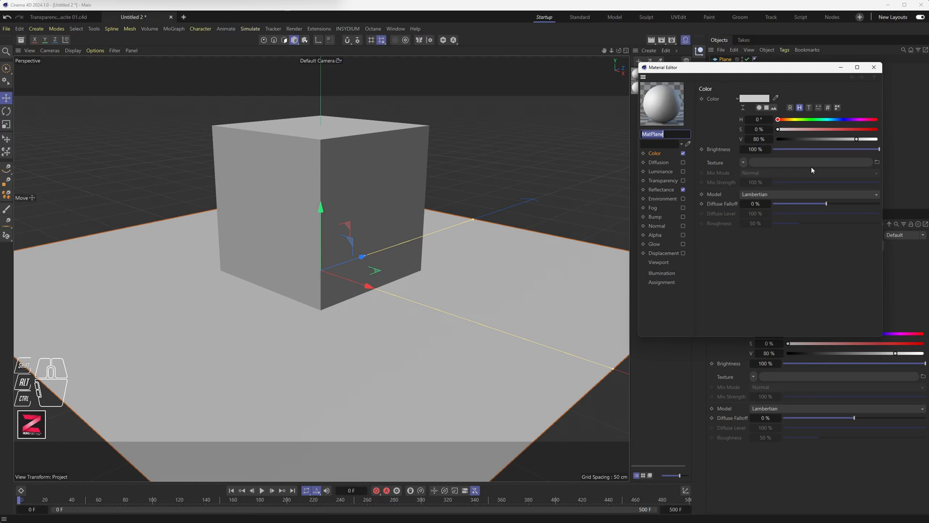
drag(822, 120, 871, 144)
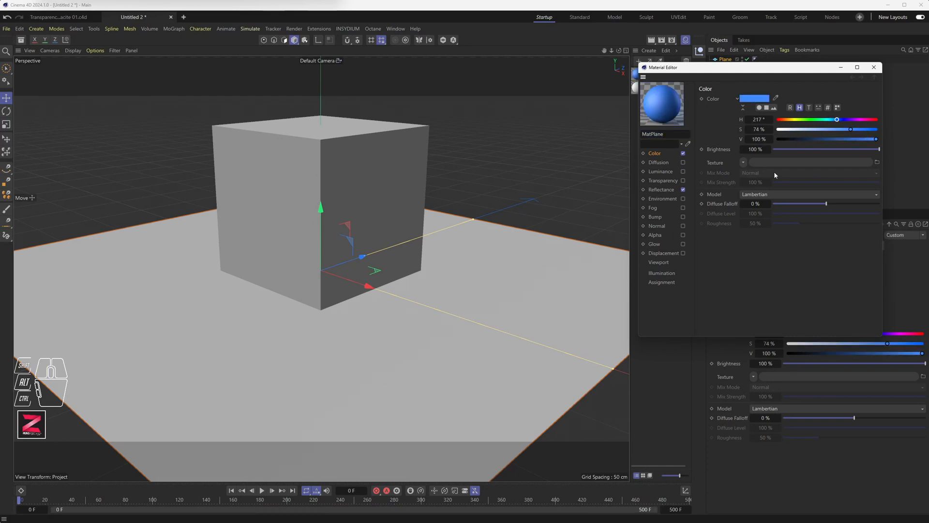
click(874, 67)
drag(653, 75, 727, 60)
Apply the node material to the cube
click(725, 67)
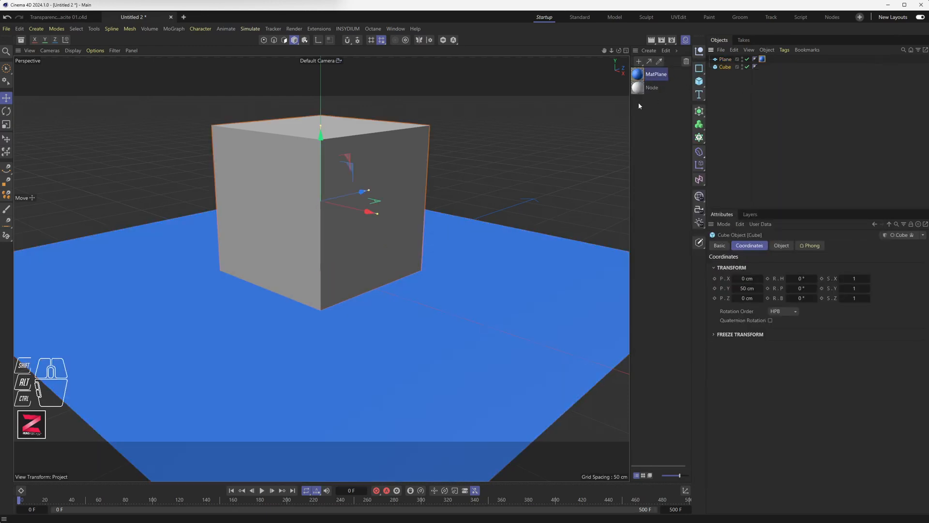
click(644, 88)
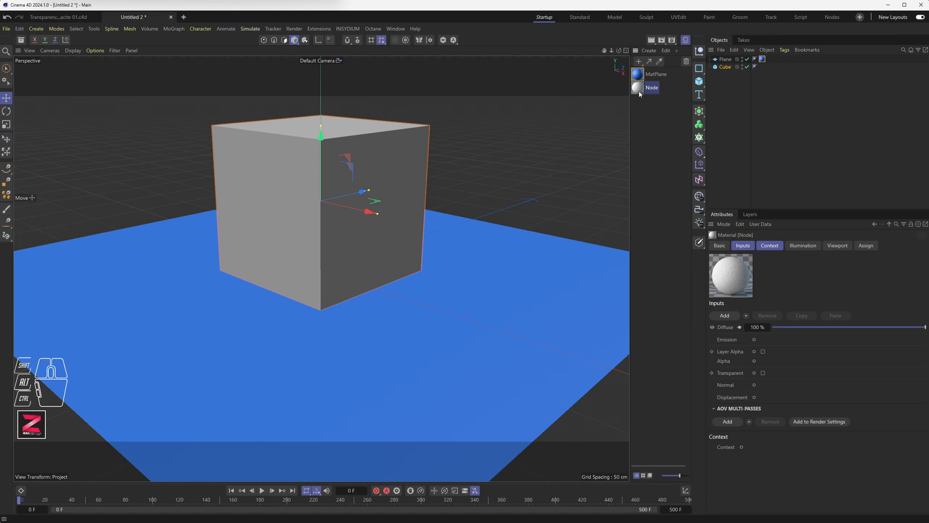
drag(639, 93, 726, 68)
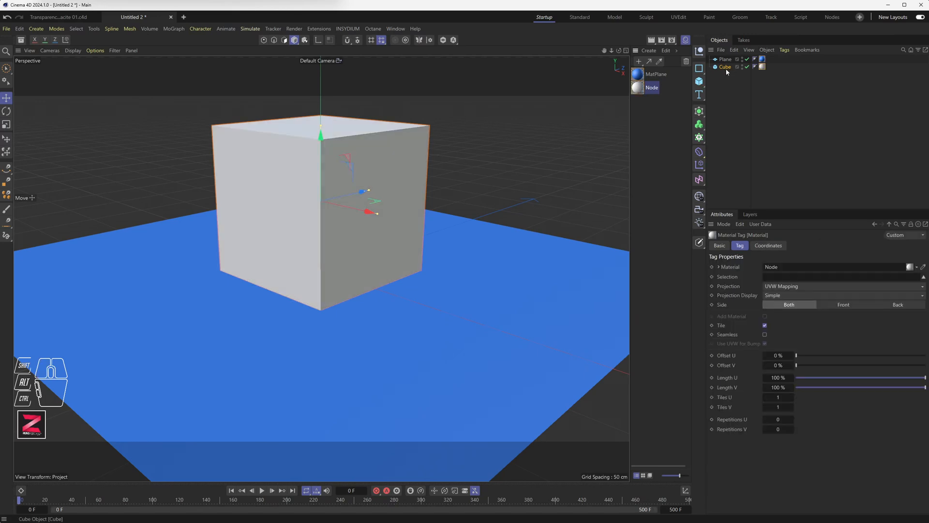
Review the render options, enable the Alpha Channel in the Save settings, and close the render settings
click(672, 39)
drag(717, 37, 511, 56)
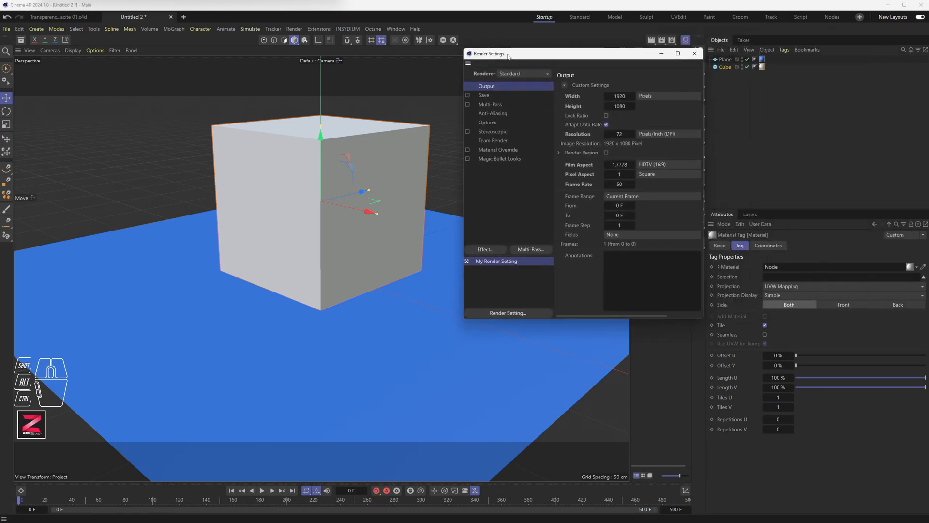
click(484, 95)
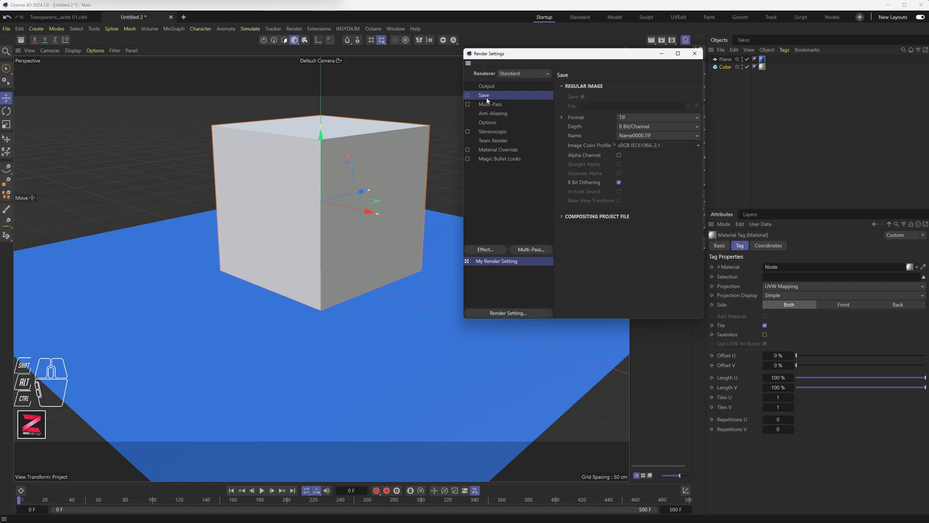
click(487, 124)
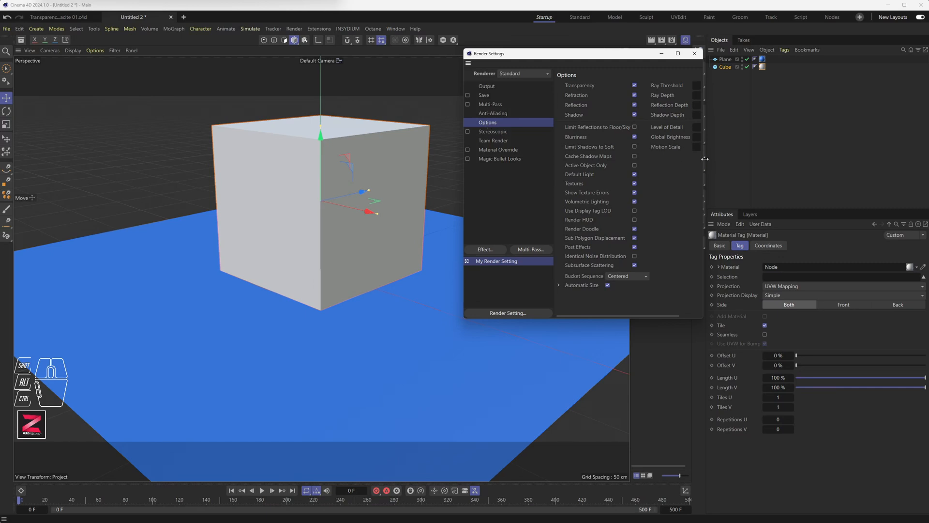
drag(705, 159, 755, 160)
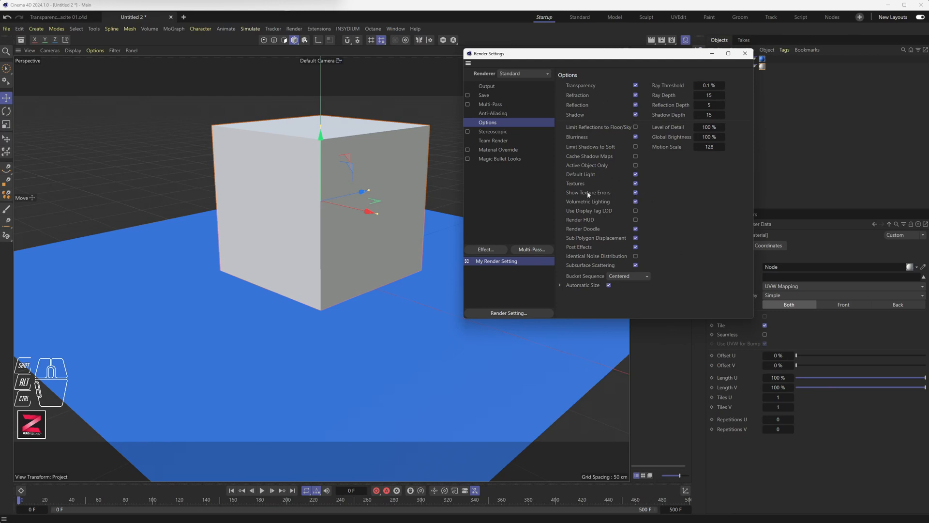
click(484, 95)
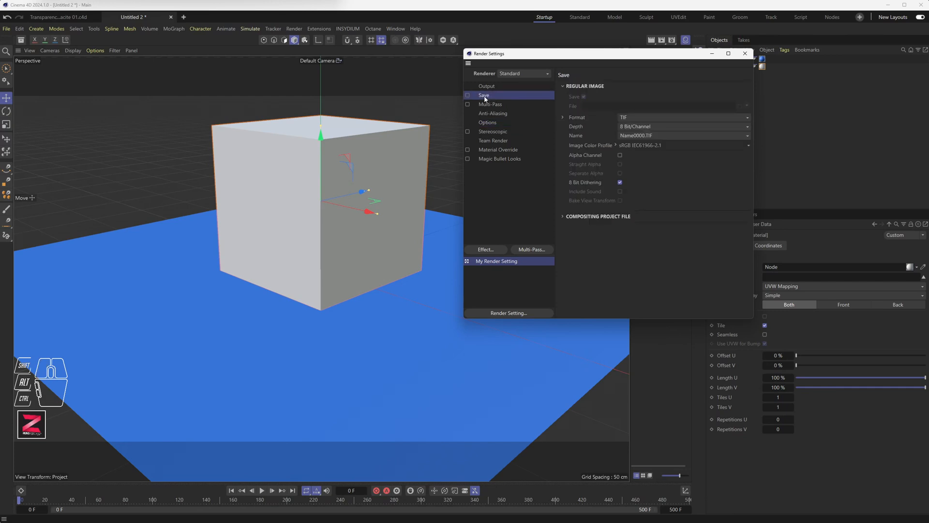
click(620, 156)
click(602, 156)
click(620, 155)
click(621, 157)
click(745, 53)
Render the scene to the Picture Viewer, enlarge the viewer for inspection, and switch off its alpha transparency display
click(663, 42)
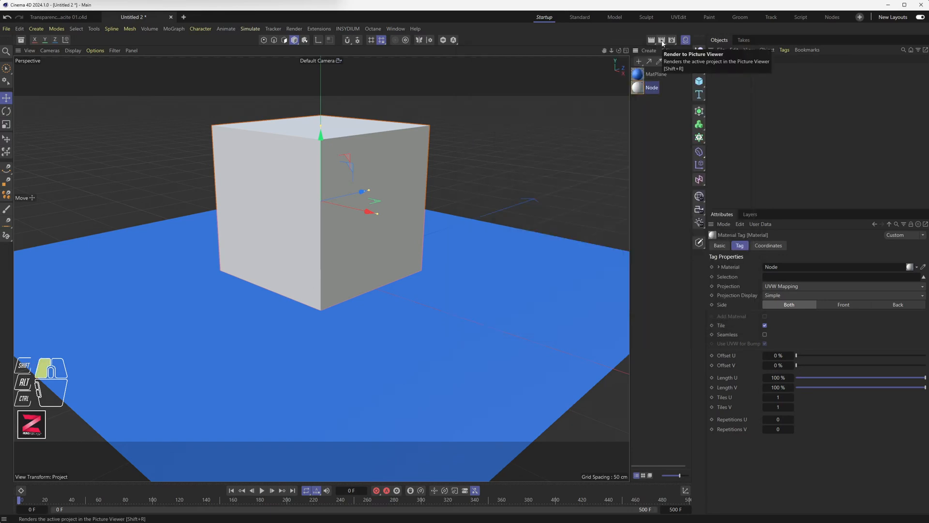
drag(703, 43, 396, 66)
drag(568, 201, 460, 244)
scroll(484, 244, down, 2)
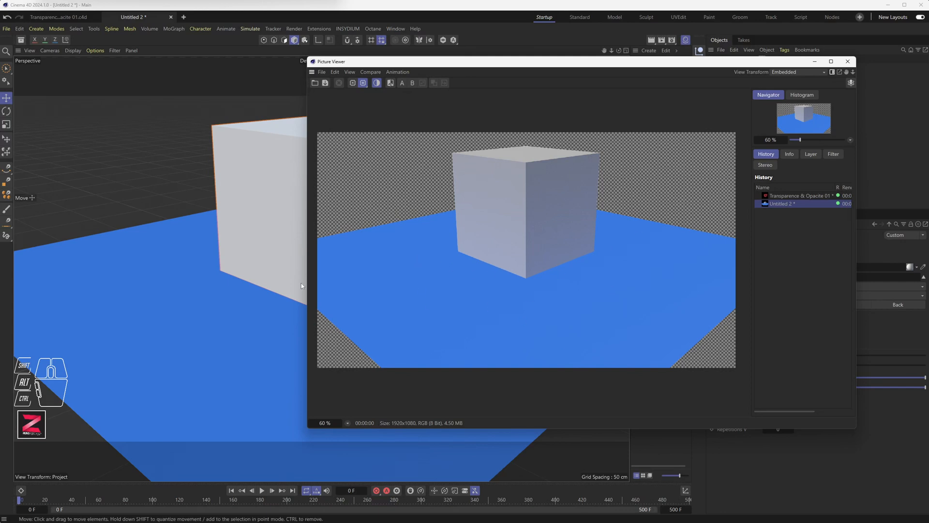
drag(309, 428, 113, 464)
scroll(265, 223, up, 5)
scroll(254, 198, down, 1)
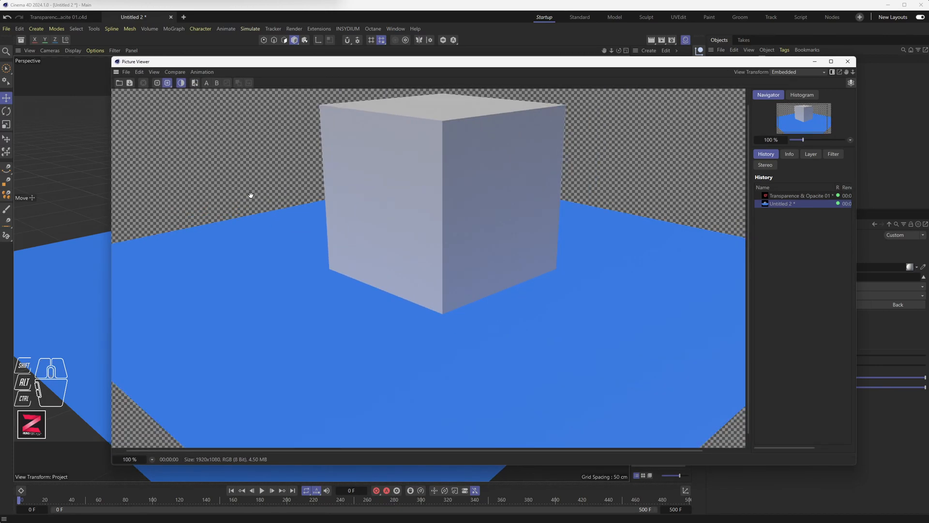
drag(210, 155, 280, 203)
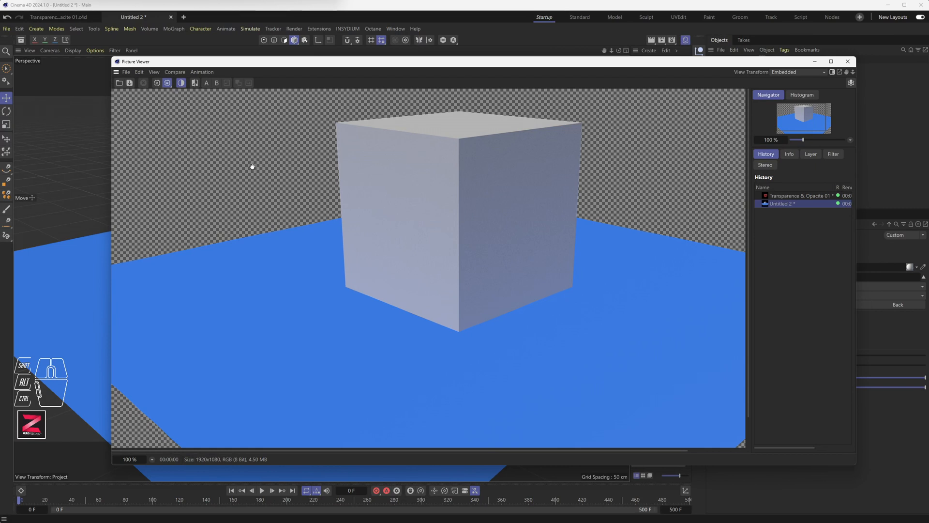
click(181, 83)
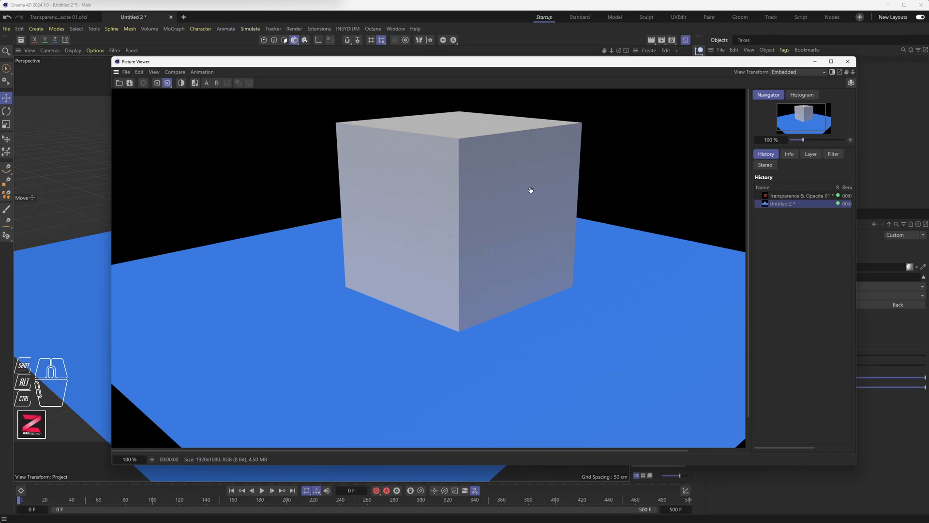
Review the Alpha Channel option in the Save render settings, switch the Picture Viewer's alpha transparency display back on, and close the viewer
click(686, 41)
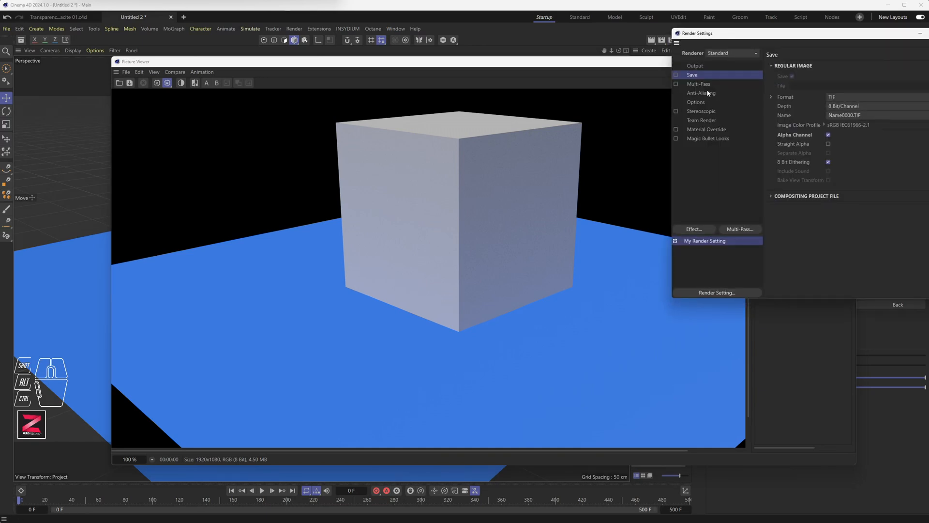
click(694, 76)
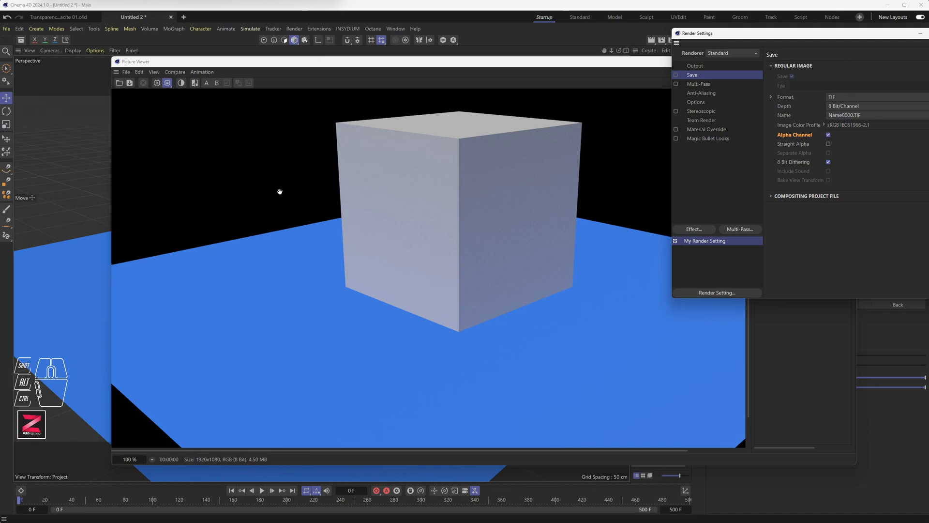
click(181, 84)
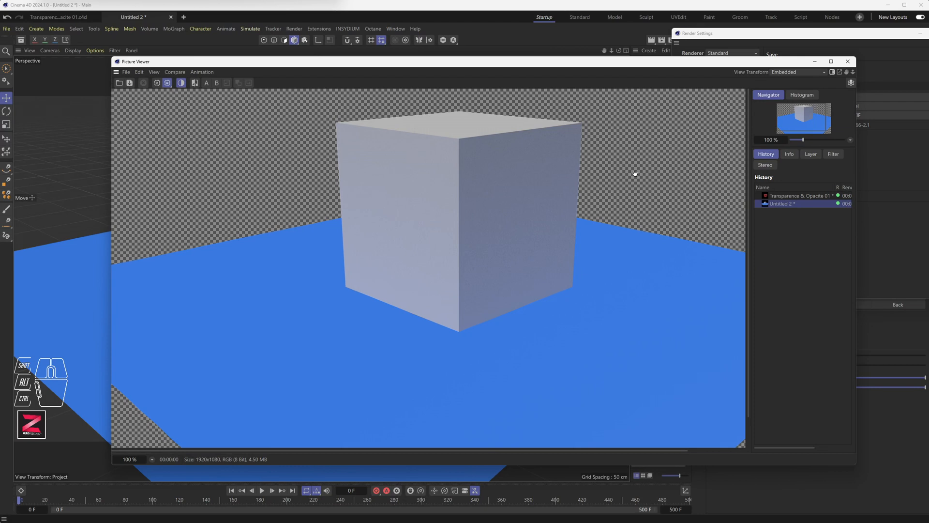
drag(504, 203, 538, 272)
click(849, 61)
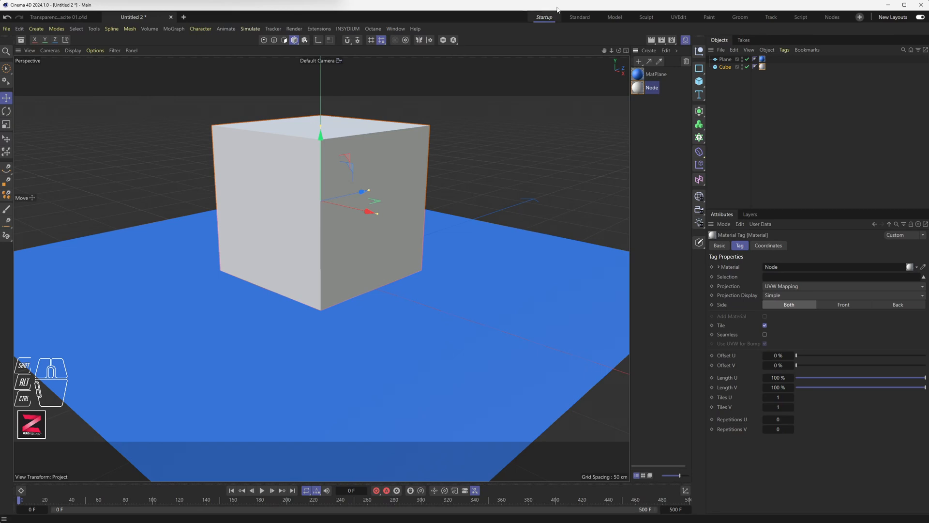
Rename the Node material to NodeCube
click(652, 90)
double_click(653, 88)
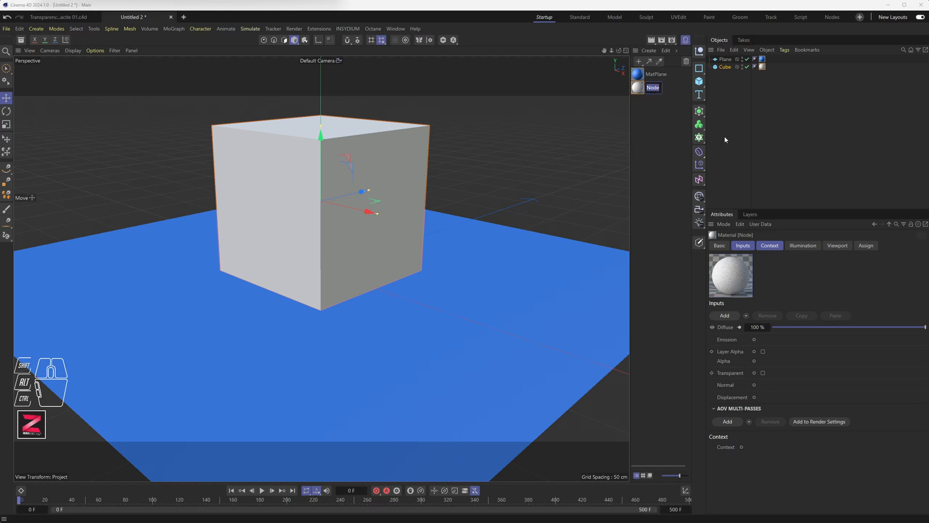
key(Right)
text(Cube)
key(Return)
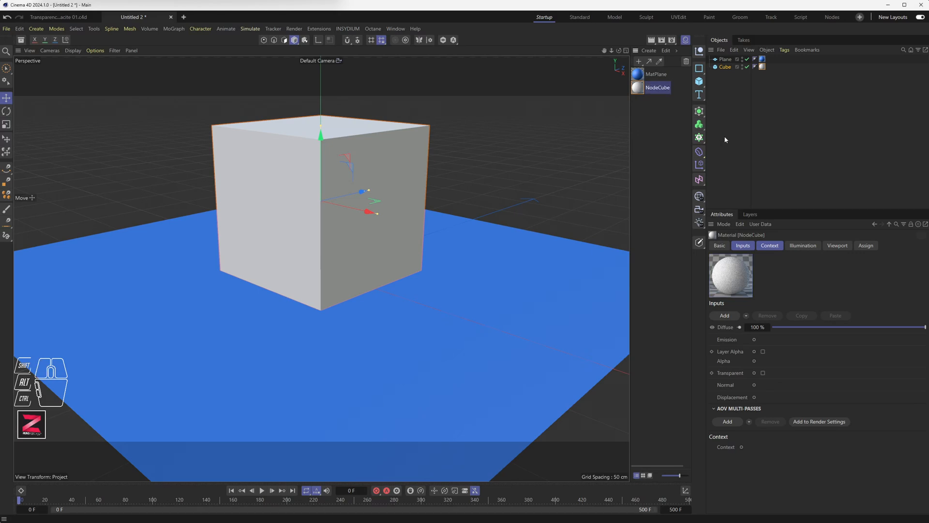
Open the NodeCube material in the Node Editor, enlarge the editor window, and move the Material node away from the Diffuse node
double_click(642, 90)
drag(724, 86, 240, 84)
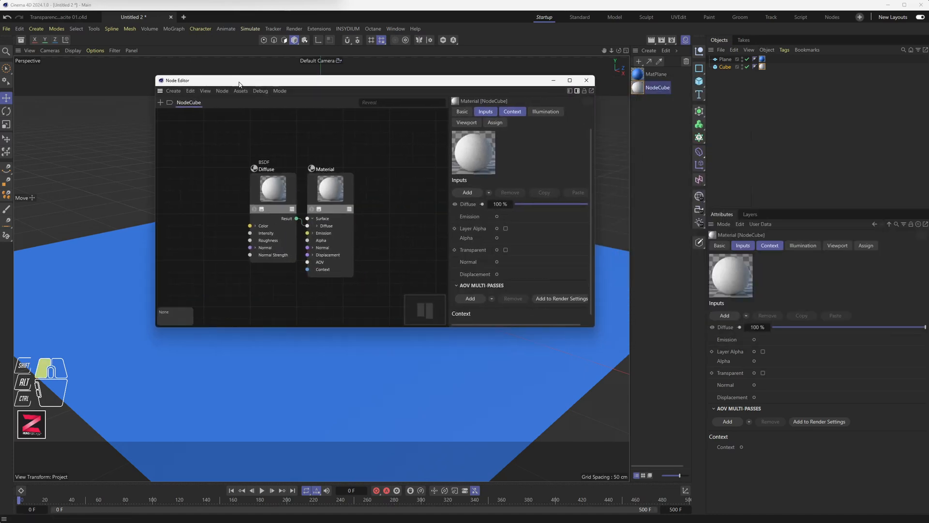
drag(596, 328, 739, 437)
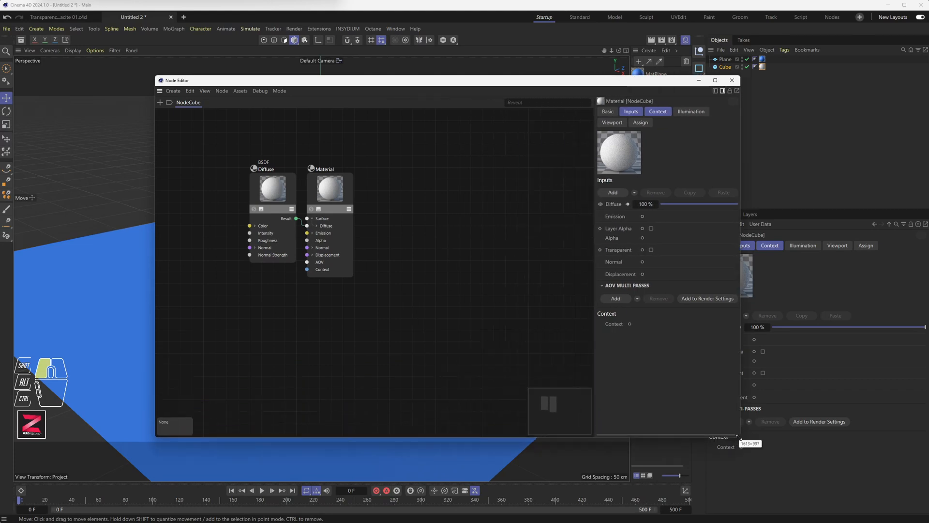
drag(344, 192, 437, 209)
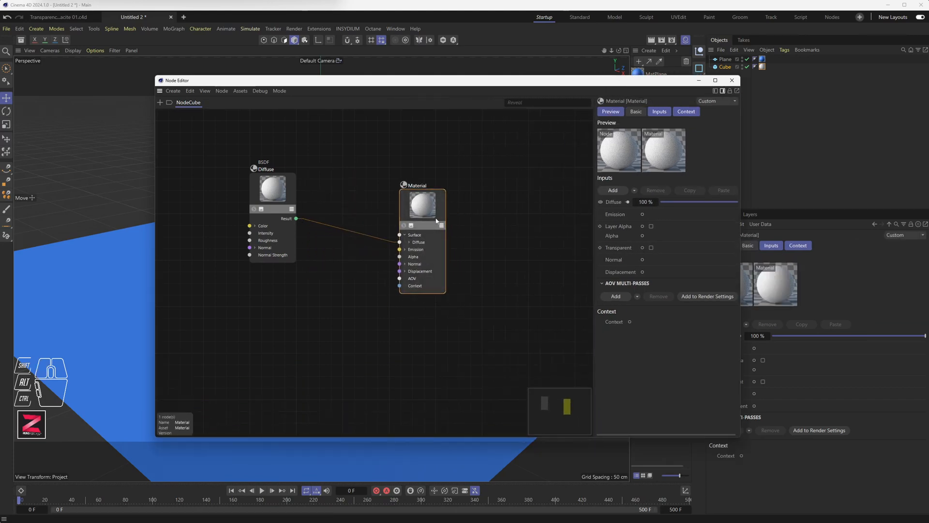
Enable Transparent on the Material node, move the node back closer to the Diffuse node, and close the Node Editor
mouse_move(429, 247)
click(652, 248)
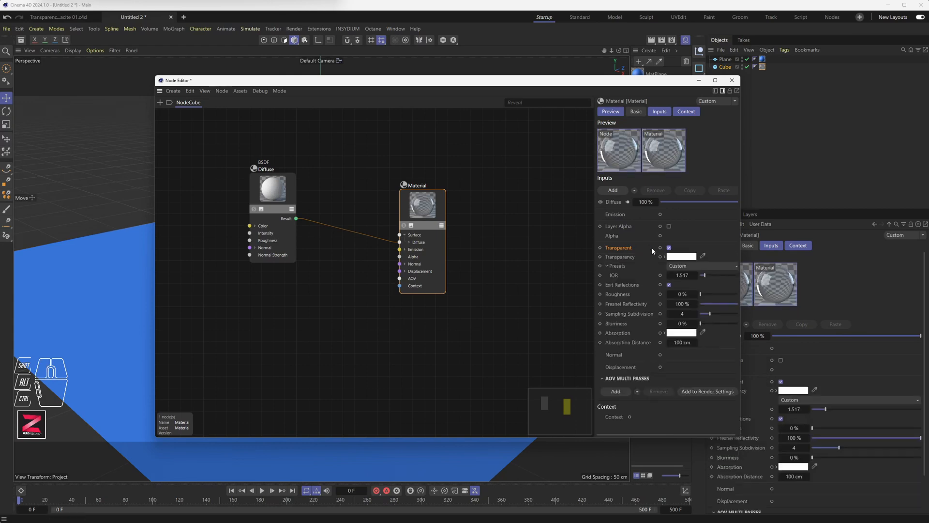
click(617, 278)
drag(421, 211, 356, 205)
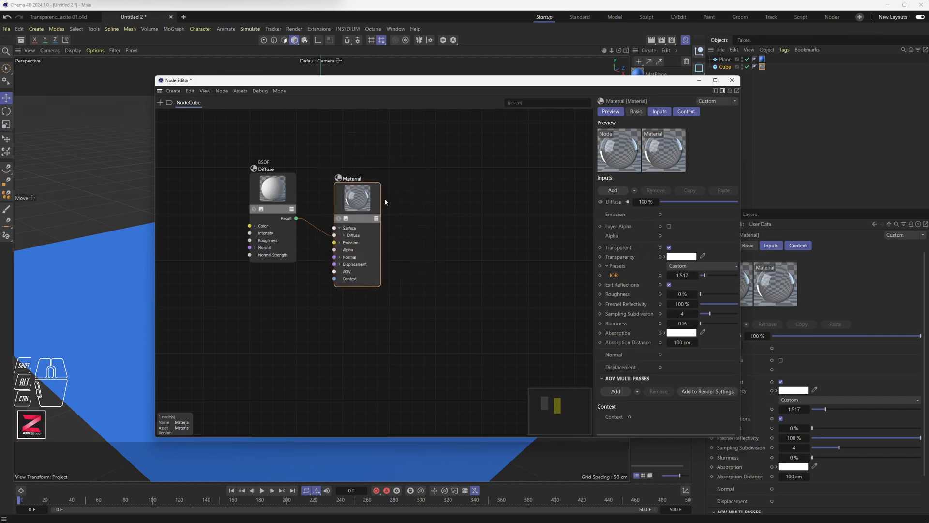
click(732, 81)
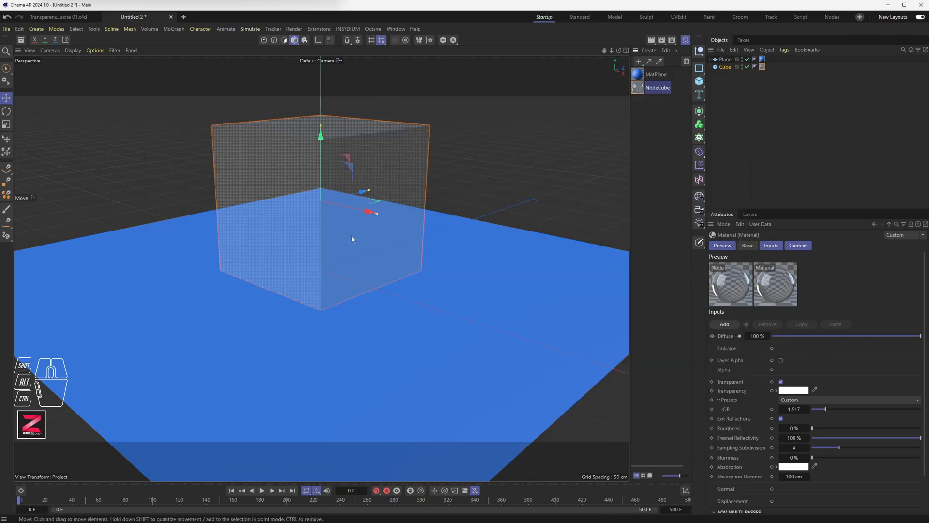
Render the transparent cube to the Picture Viewer from a lower angle, examine its faces and its contact with the plane, and close the viewer
alt+drag(307, 182, 321, 229)
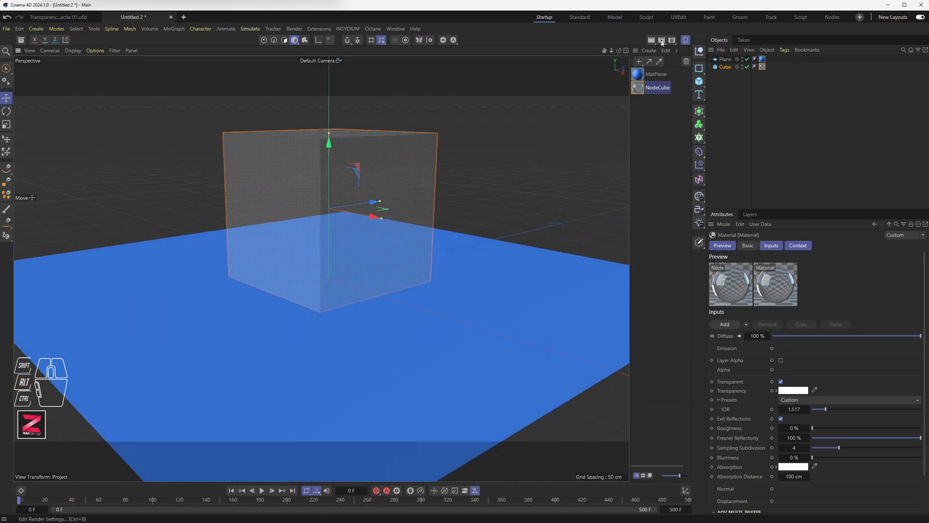
click(662, 40)
drag(663, 39, 380, 62)
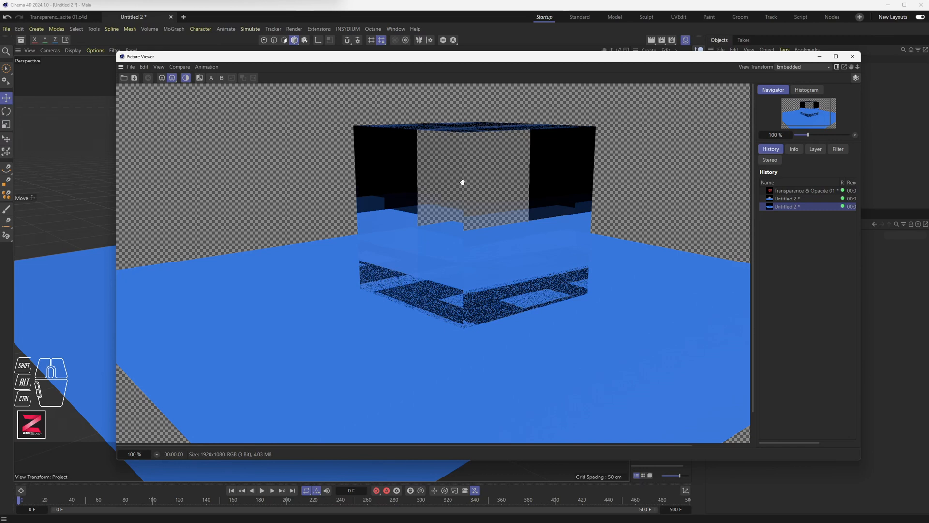
scroll(471, 180, up, 5)
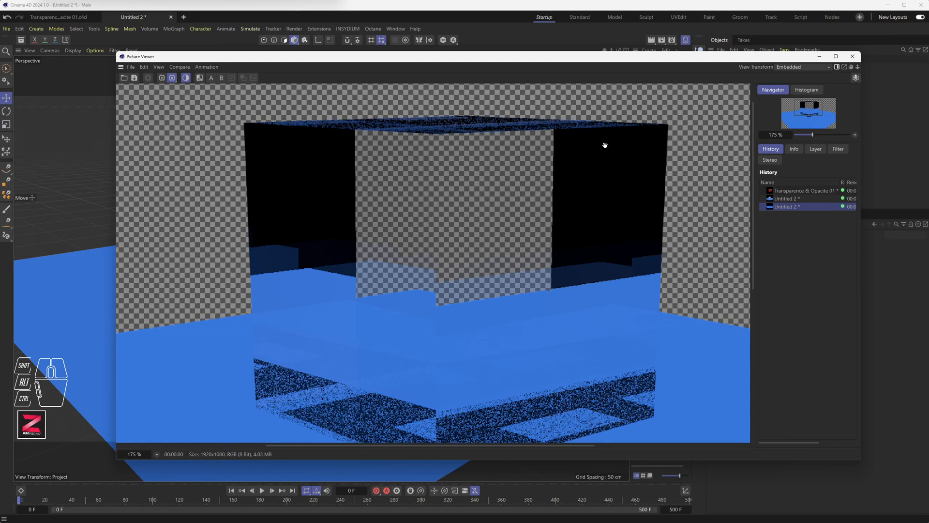
drag(489, 406, 469, 352)
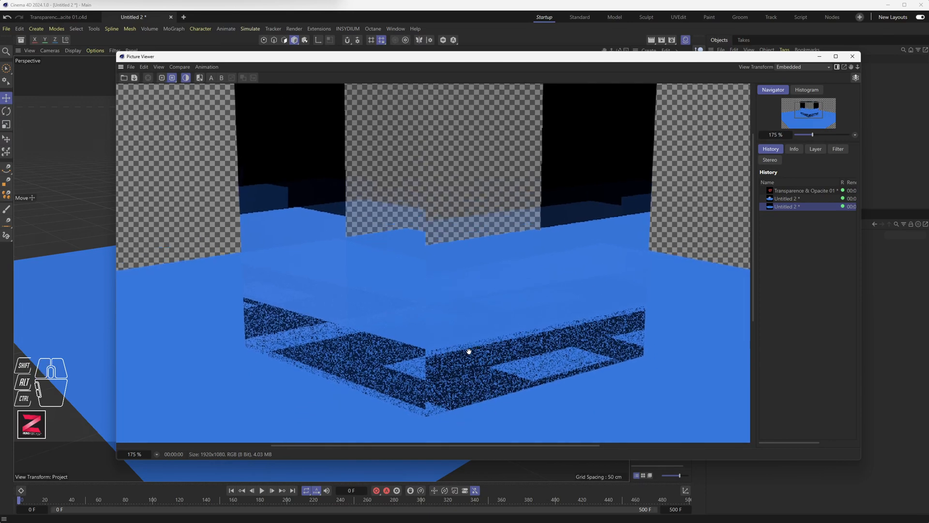
drag(350, 297, 380, 365)
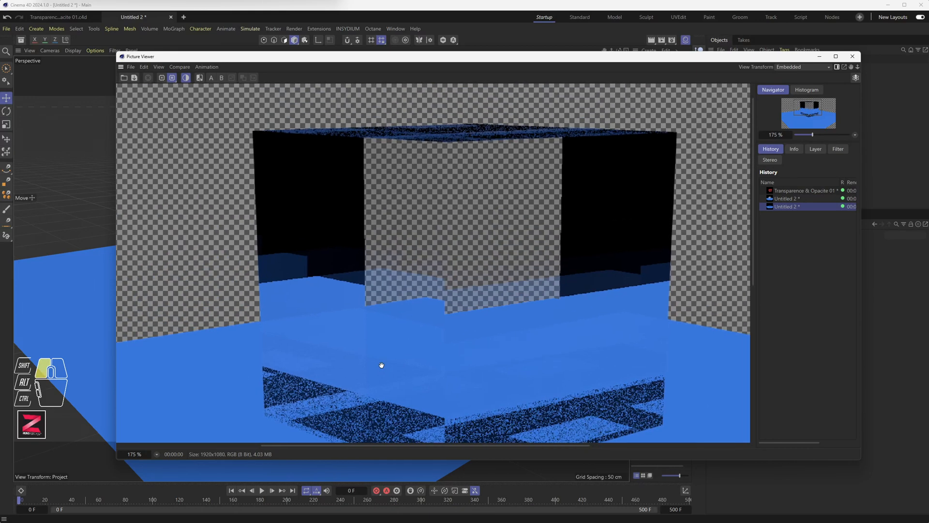
drag(349, 394, 348, 359)
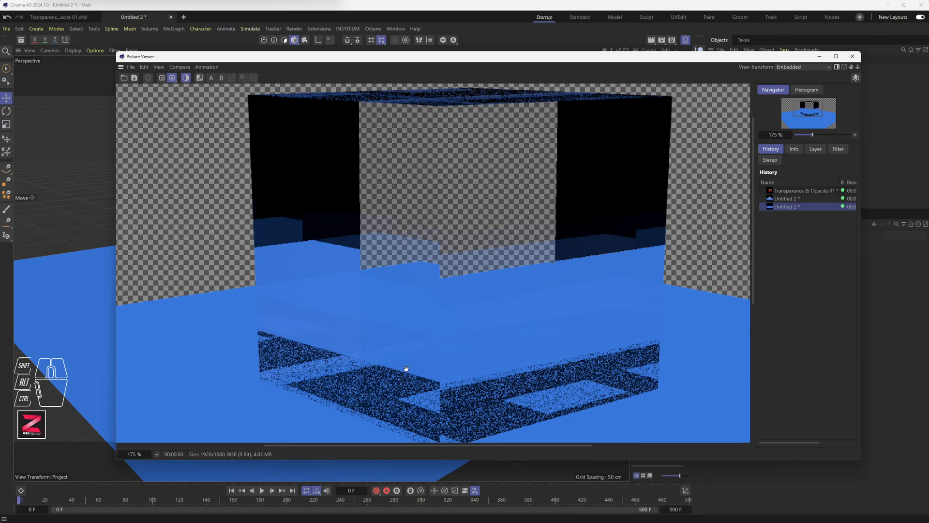
scroll(450, 345, down, 3)
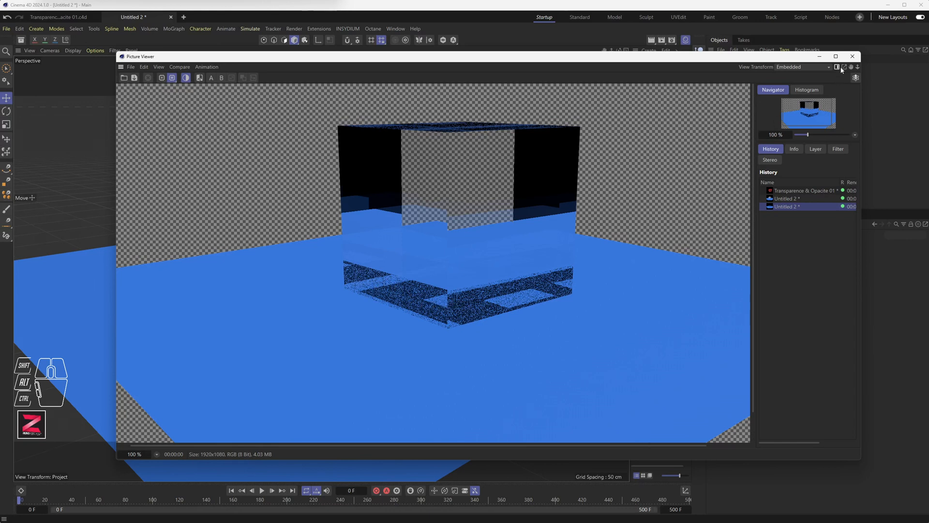
click(852, 56)
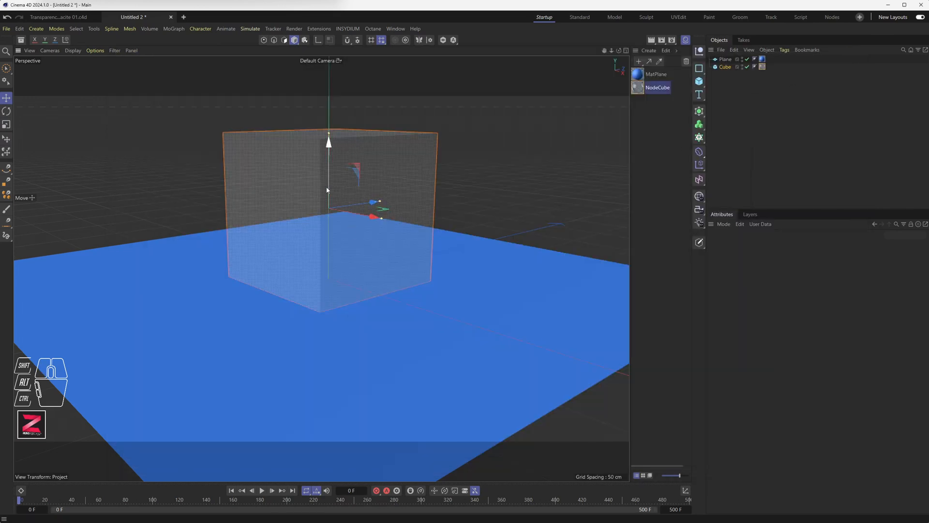
Set the cube's Y position to 50.1 cm
click(726, 67)
click(745, 246)
click(749, 246)
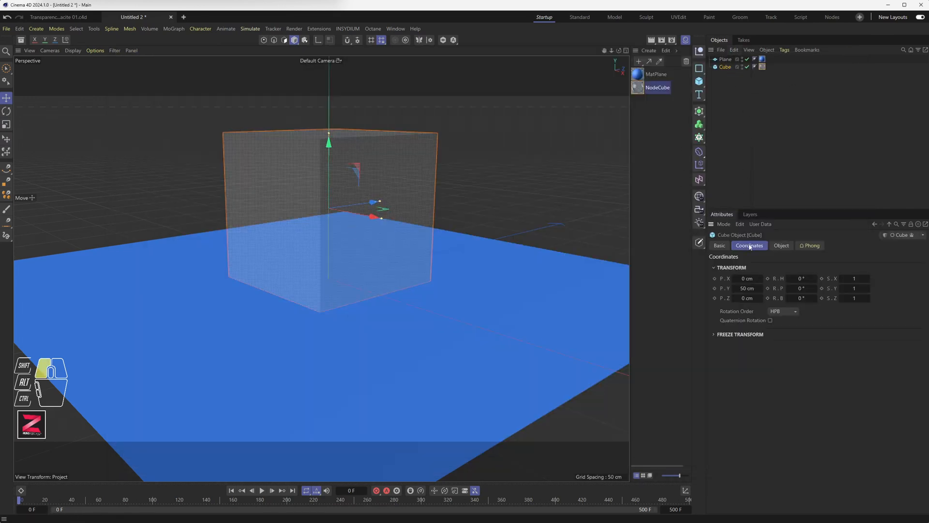
click(747, 288)
text(50.1)
key(Return)
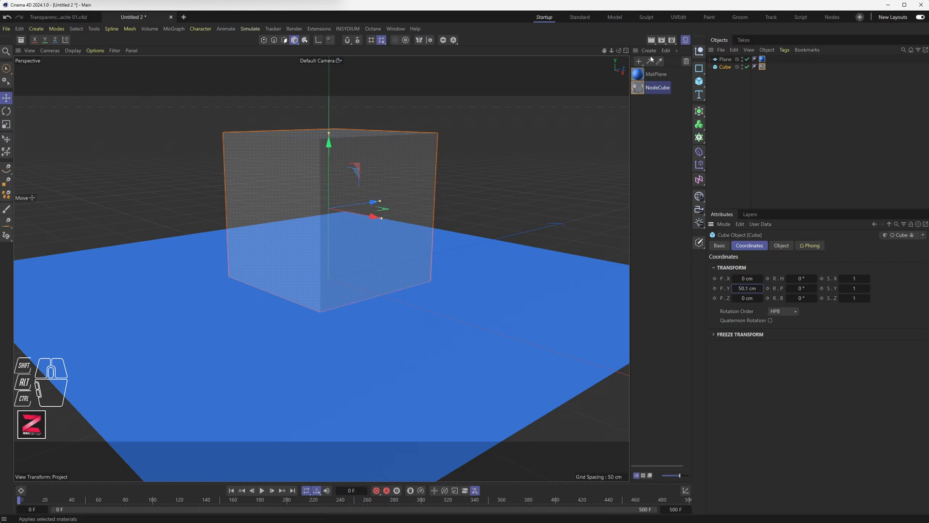
Render the raised cube to the Picture Viewer, examine its top and side faces up close, and close the viewer
alt+drag(439, 193, 457, 243)
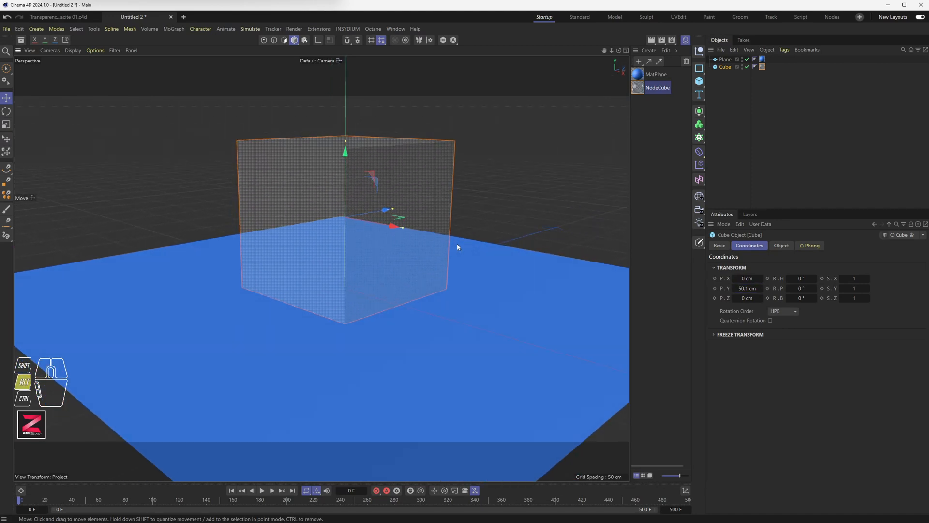
click(661, 40)
drag(682, 41, 352, 39)
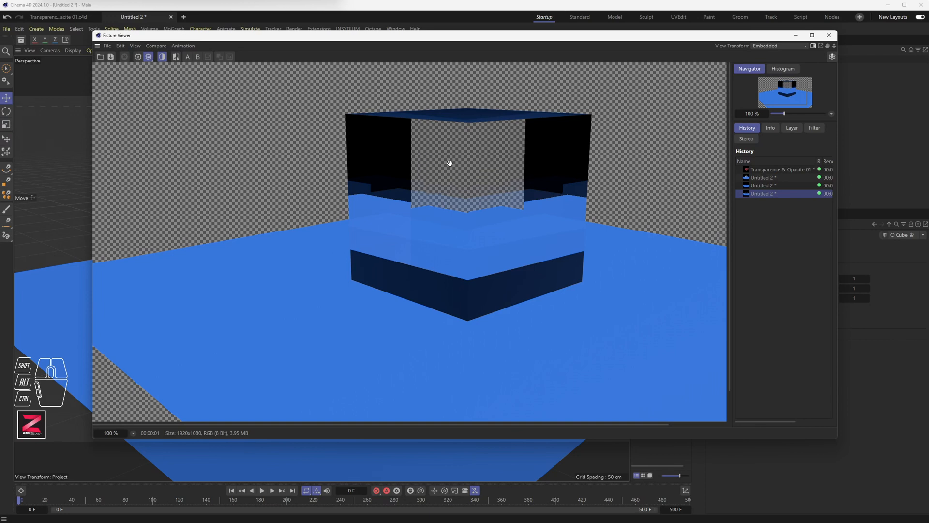
scroll(445, 174, up, 5)
drag(422, 174, 434, 222)
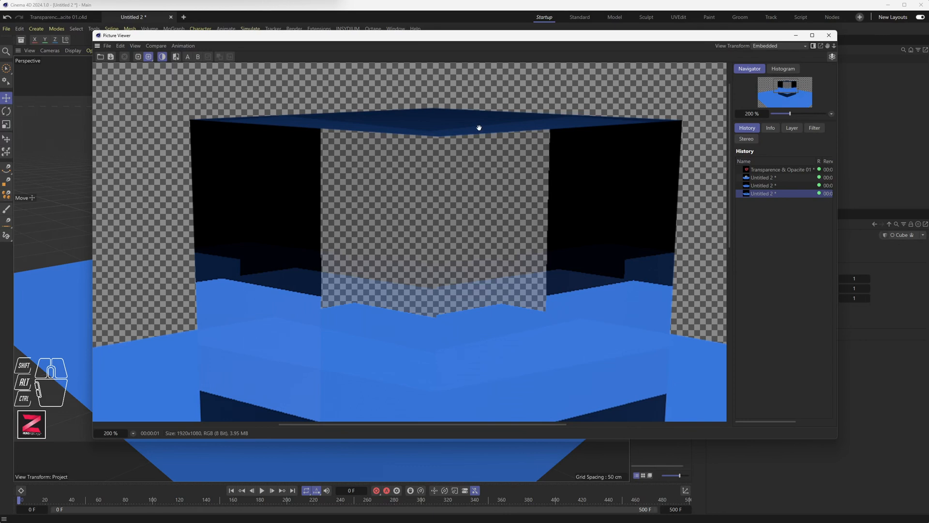
click(830, 35)
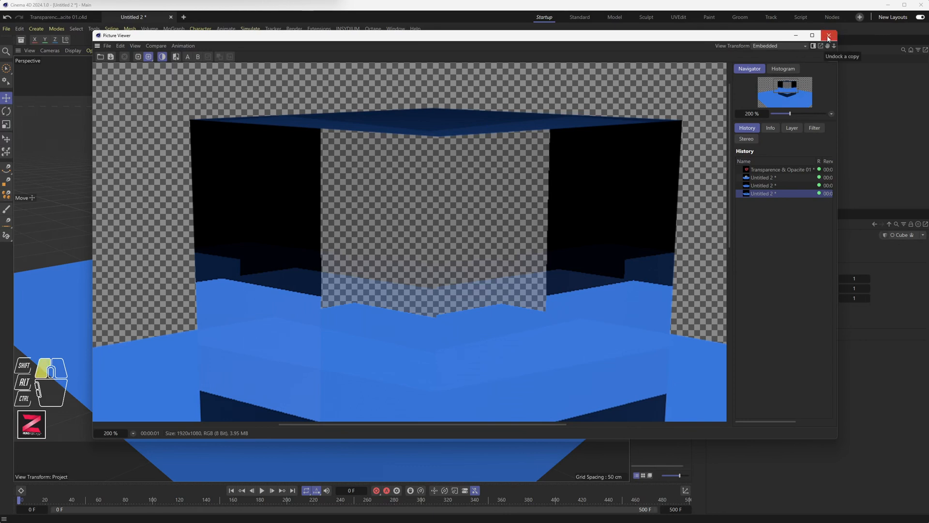
Add a sphere, raise it to about 42 cm in Y, and place it behind the cube at about X -108 cm, Z 115 cm
drag(699, 81, 780, 120)
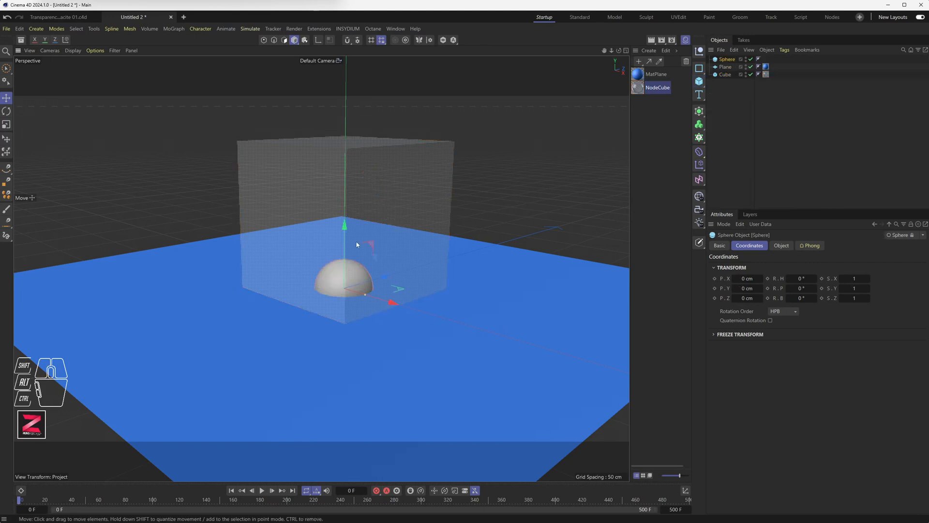
mouse_move(348, 241)
mouse_down()
mouse_move(353, 264)
mouse_move(359, 231)
mouse_up()
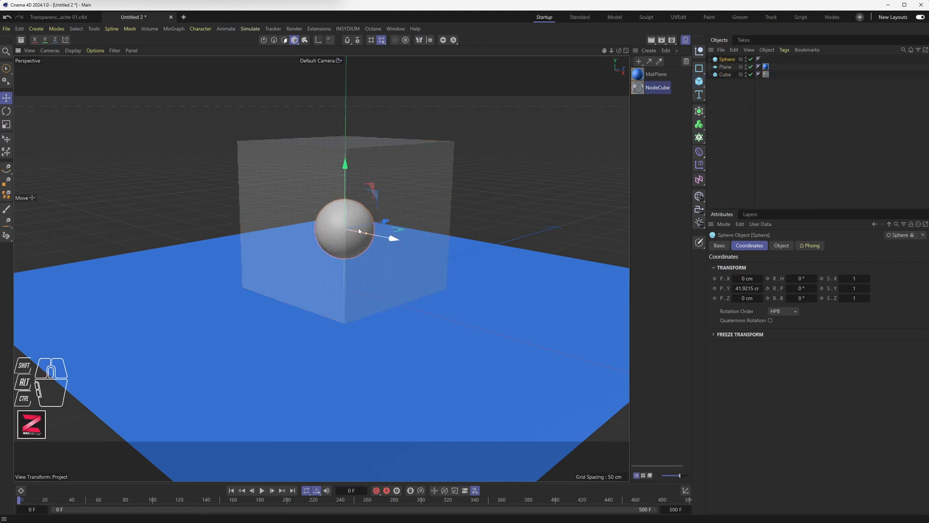
middle_click(362, 228)
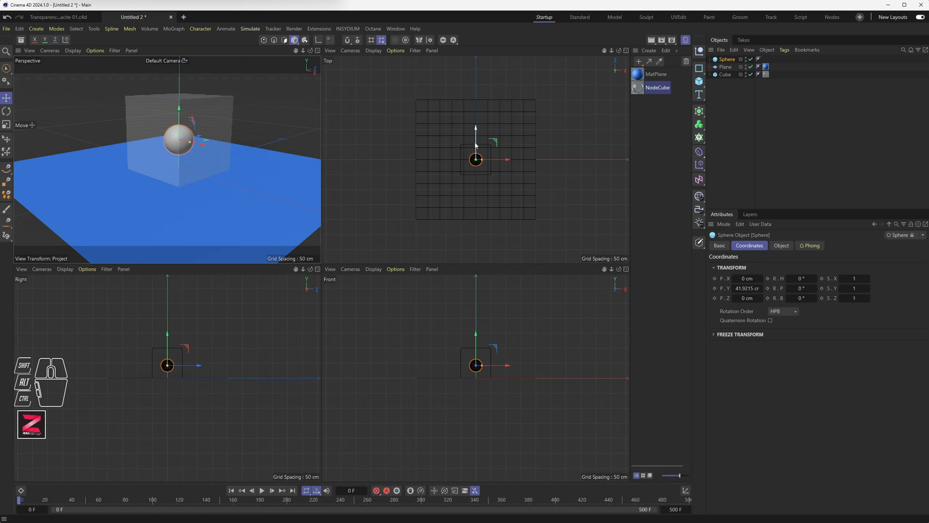
drag(475, 147, 465, 111)
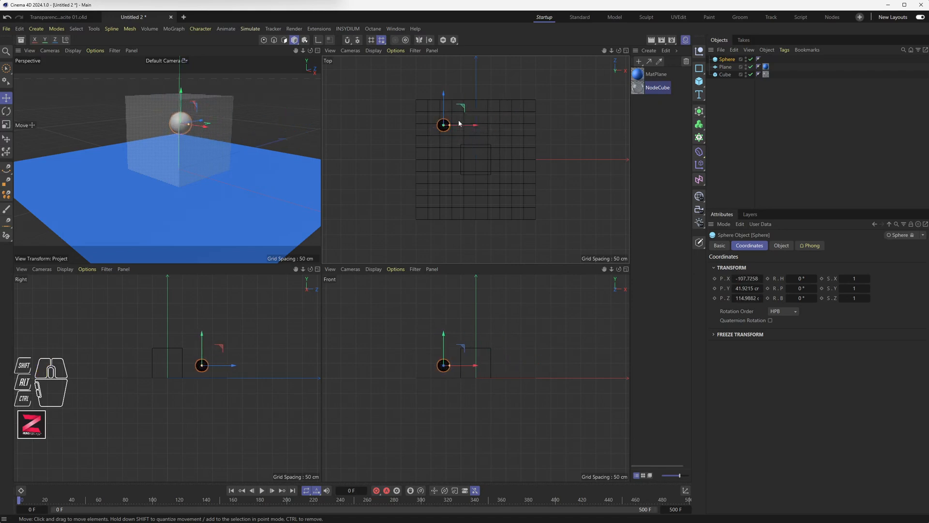
middle_click(189, 153)
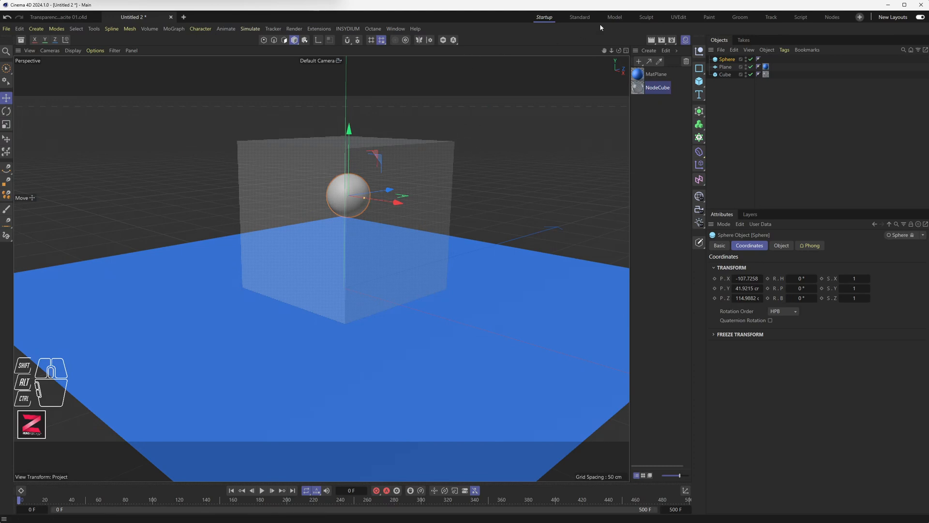
Render the scene with the sphere to the Picture Viewer, centre the cube at 100 % zoom, and compare the refracted sphere with the viewport
click(662, 40)
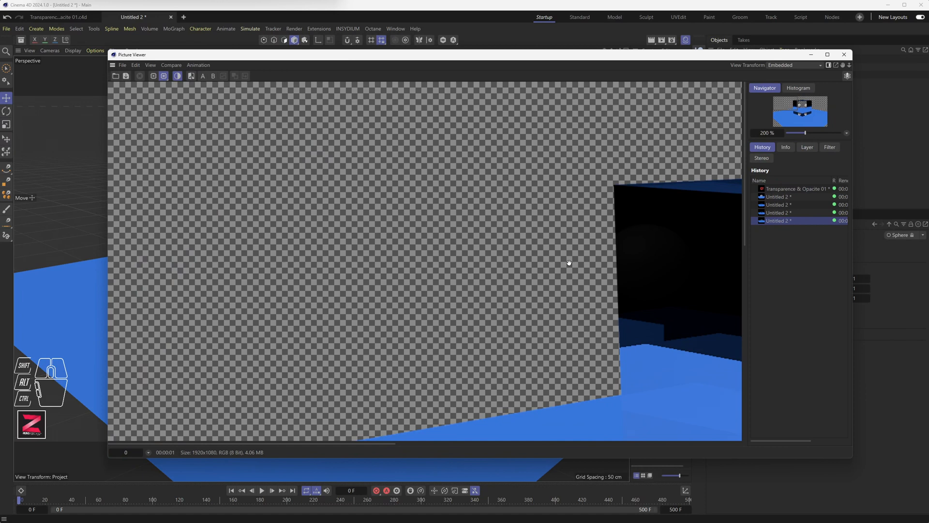
middle_drag(591, 277, 195, 190)
middle_drag(438, 253, 371, 236)
scroll(376, 237, down, 3)
scroll(377, 236, down, 1)
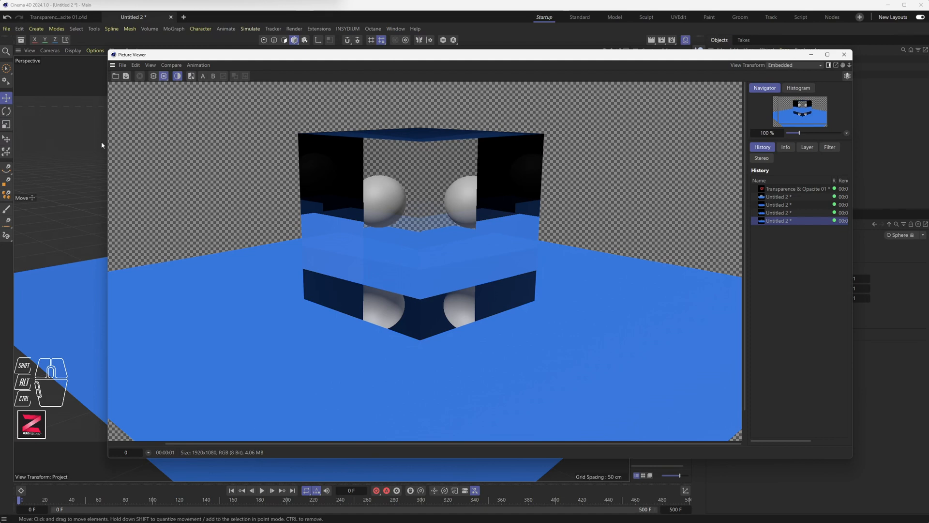
drag(106, 142, 402, 145)
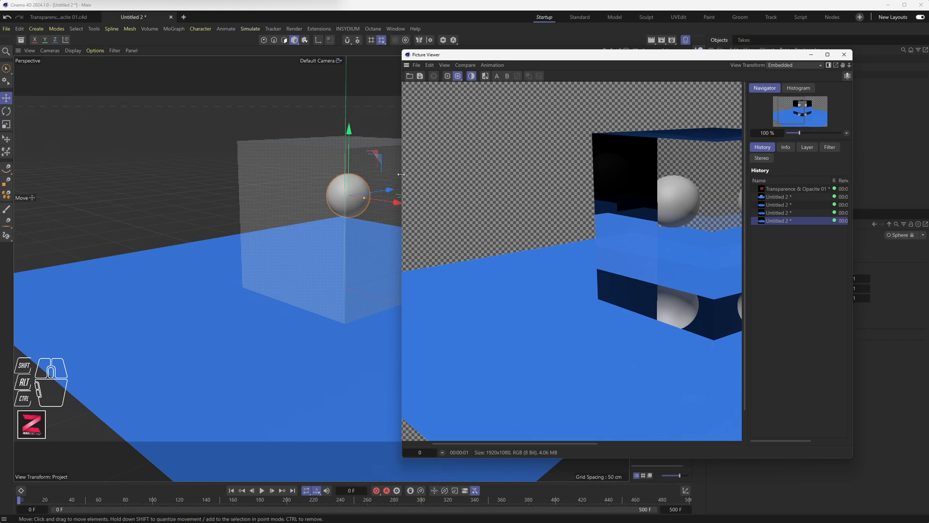
drag(401, 174, 135, 181)
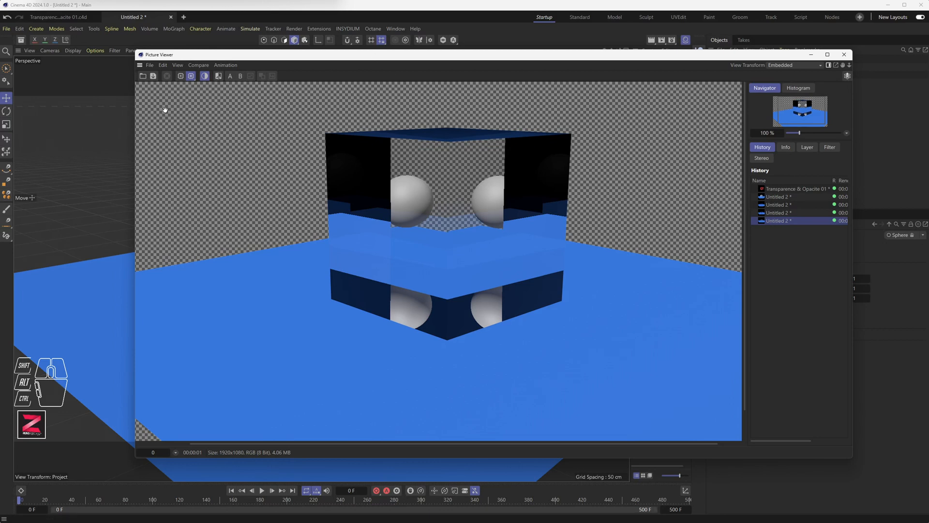
Compare the rendered cube side by side with the viewport, examine the refracted sphere at 200 %, and close the render viewer
drag(134, 116, 407, 118)
drag(620, 219, 465, 239)
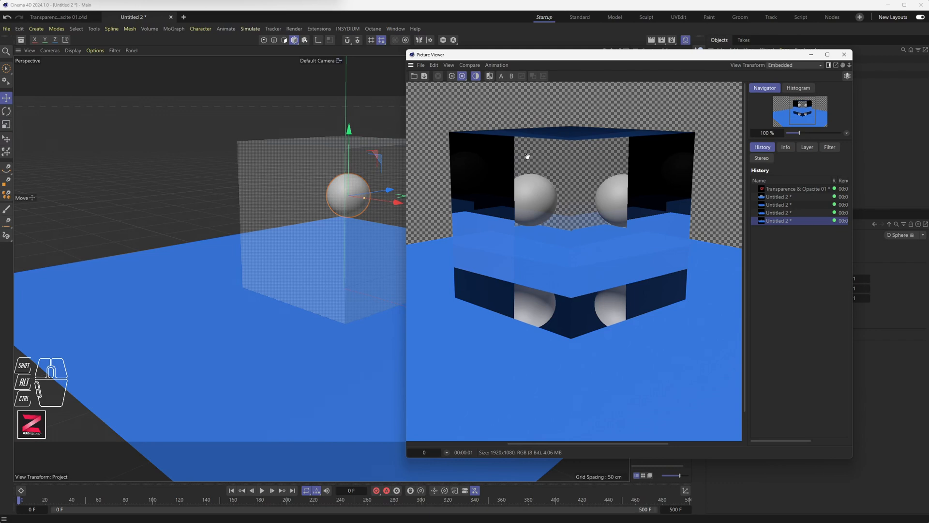
scroll(556, 179, up, 3)
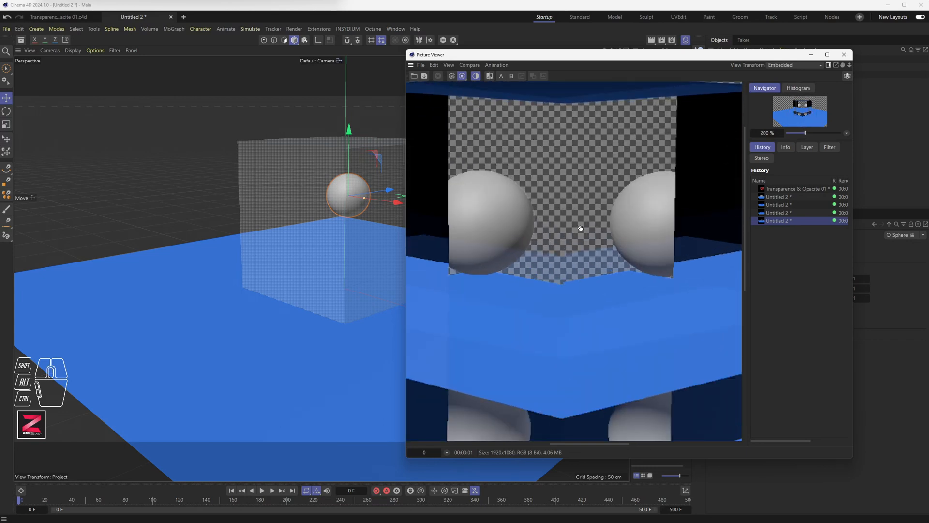
scroll(562, 232, down, 2)
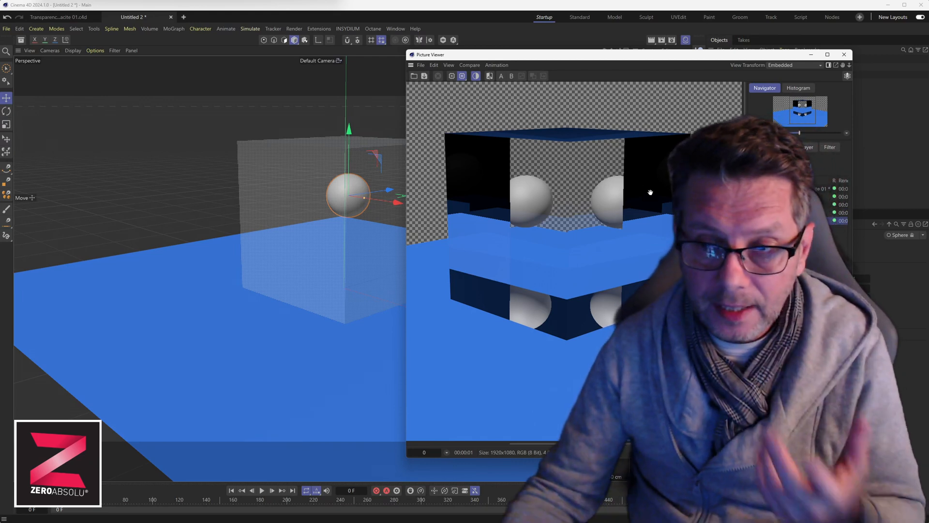
click(844, 54)
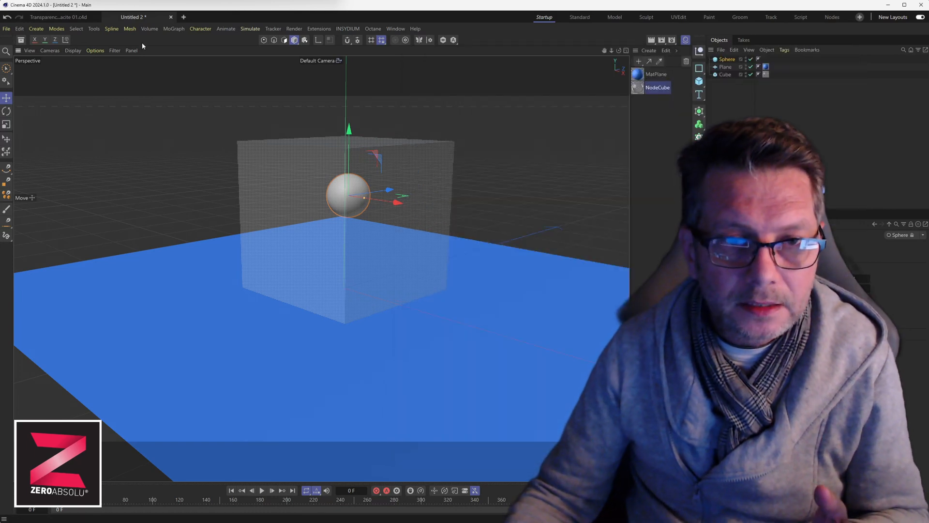
Create a new project, copy the sphere, plane and cube from Untitled 2 into it, and delete the MatPlane and NodeCube materials there
click(183, 17)
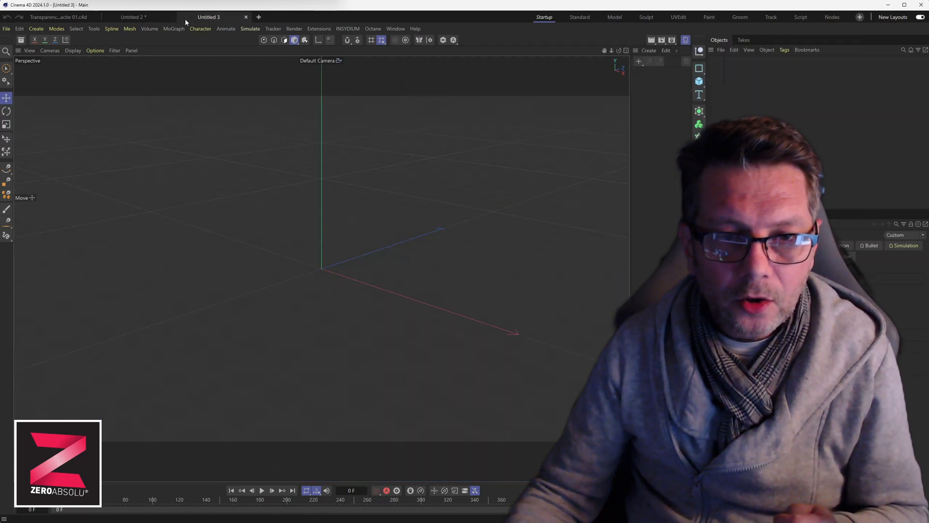
click(161, 17)
click(726, 67)
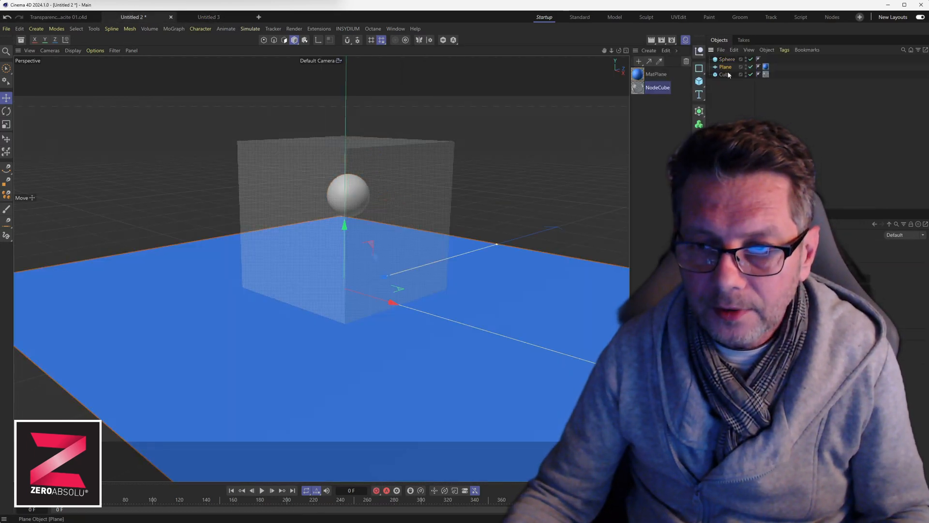
ctrl+click(725, 75)
ctrl+click(727, 60)
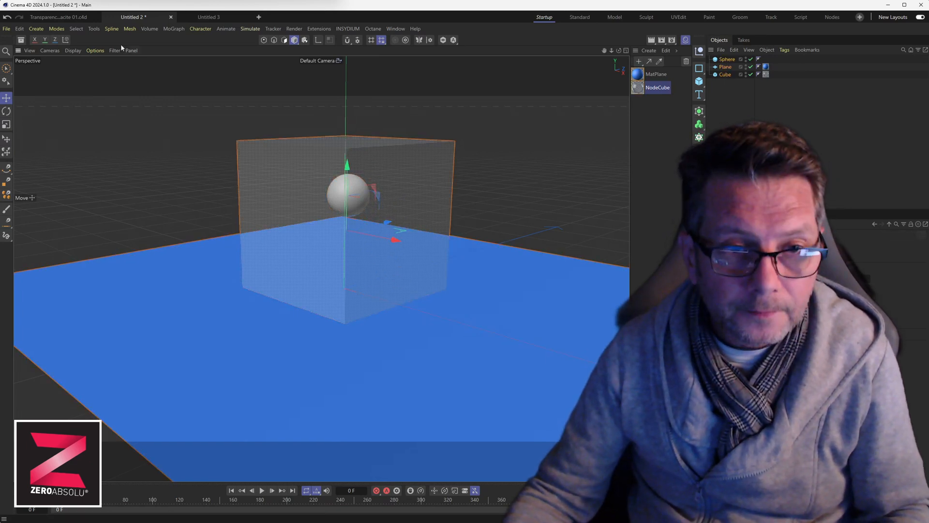
click(216, 17)
key(ctrl+v)
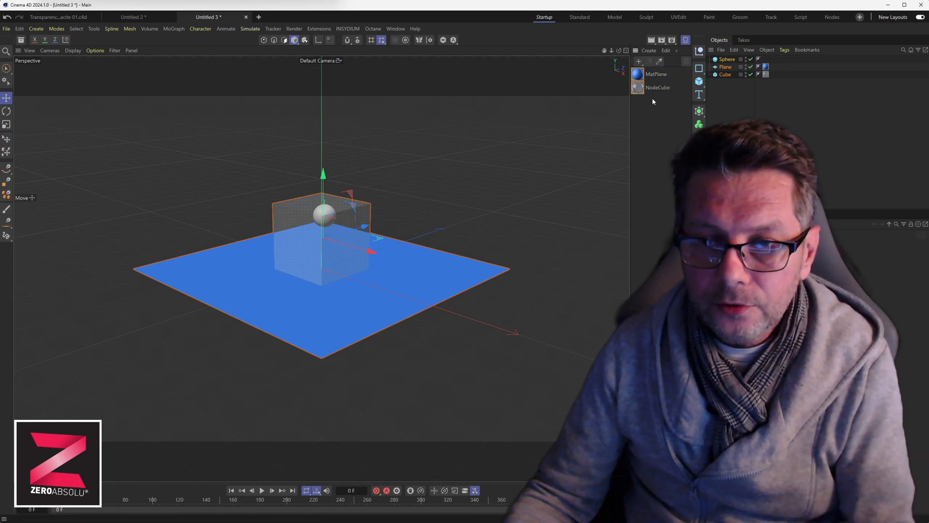
key(Delete)
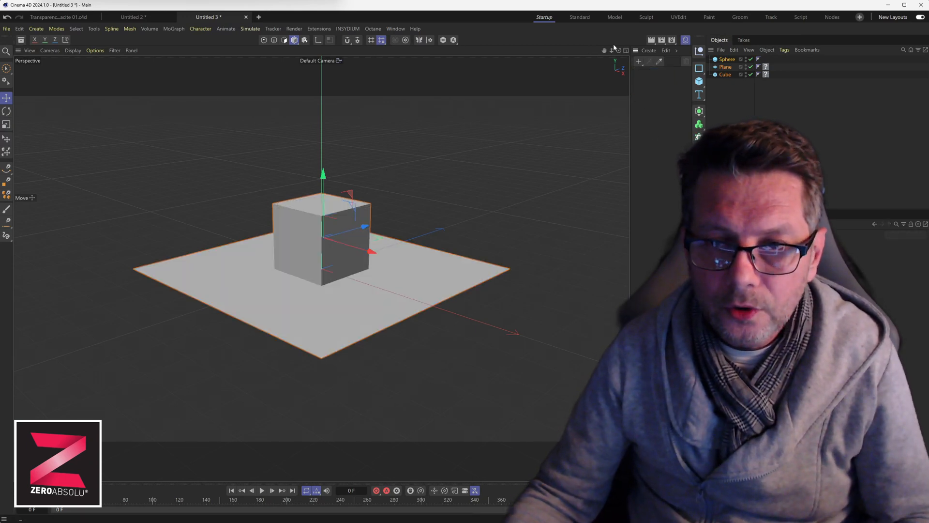
Enable the alpha channel in the Save section of the new project's render settings, keeping Octane Renderer, and close the settings
click(671, 40)
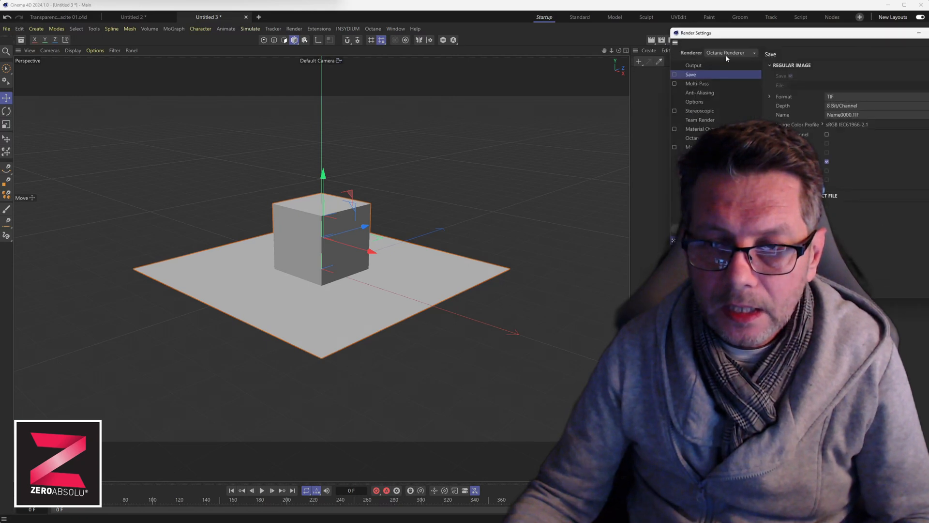
drag(737, 39, 503, 72)
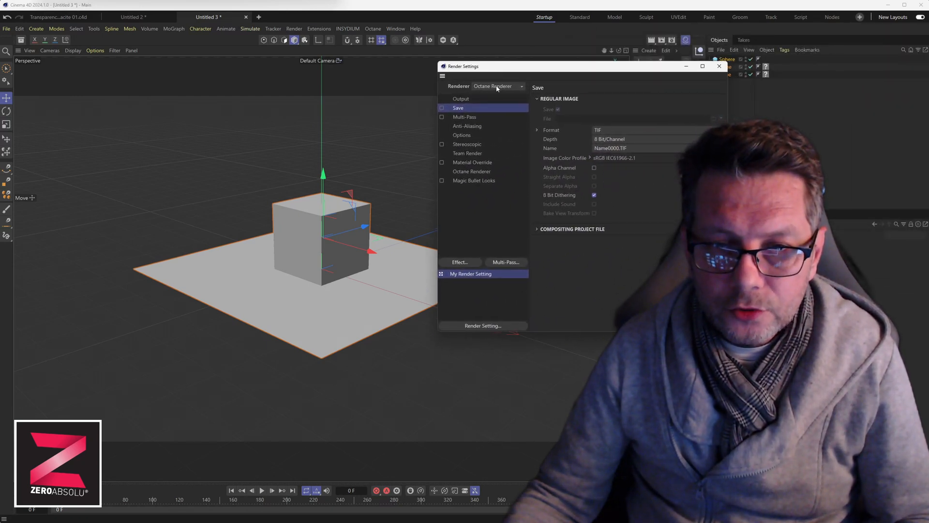
click(595, 168)
click(720, 66)
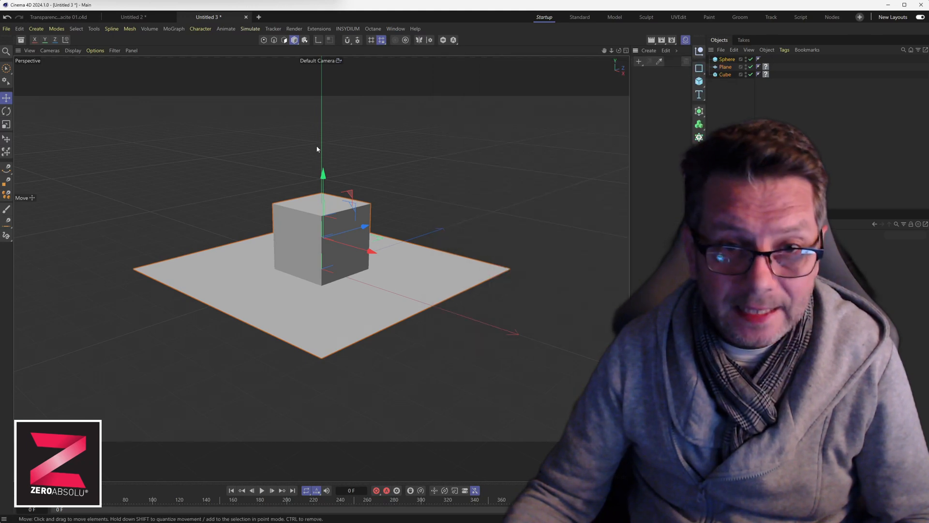
Open the Octane dialog, create a blue Octane diffuse material, and apply it to the plane
scroll(324, 228, up, 2)
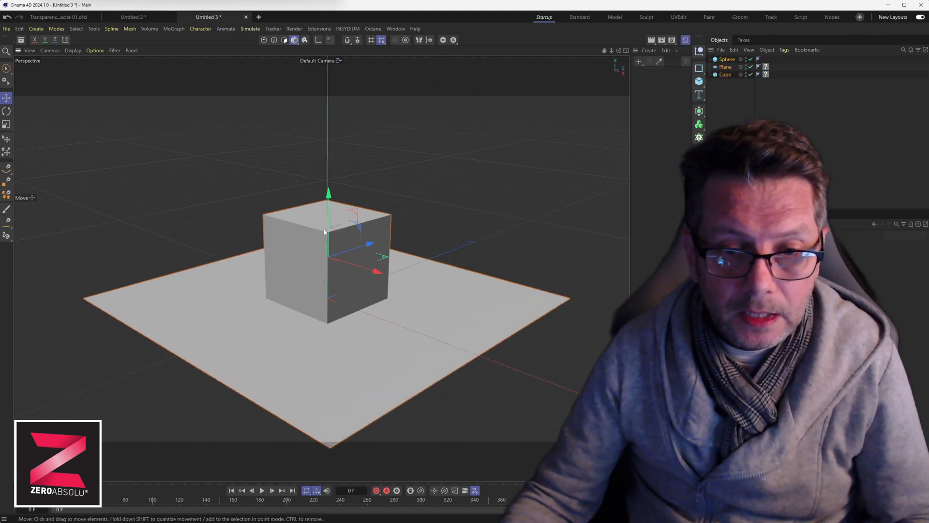
scroll(324, 229, up, 2)
alt+drag(327, 240, 325, 219)
click(374, 30)
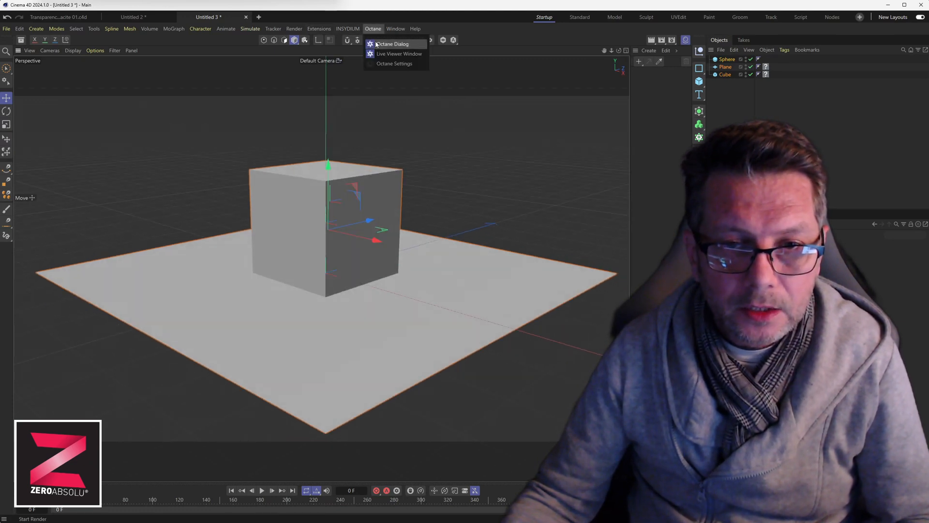
click(387, 44)
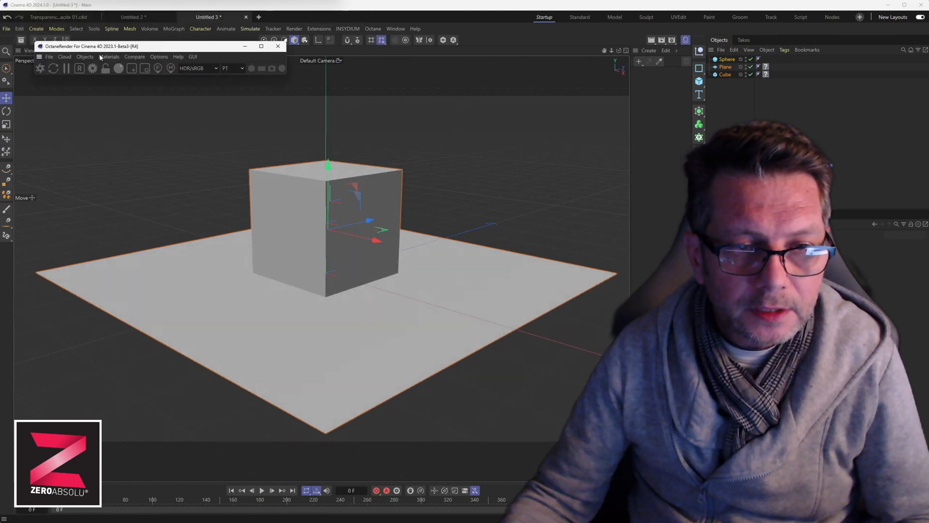
click(108, 56)
mouse_move(116, 101)
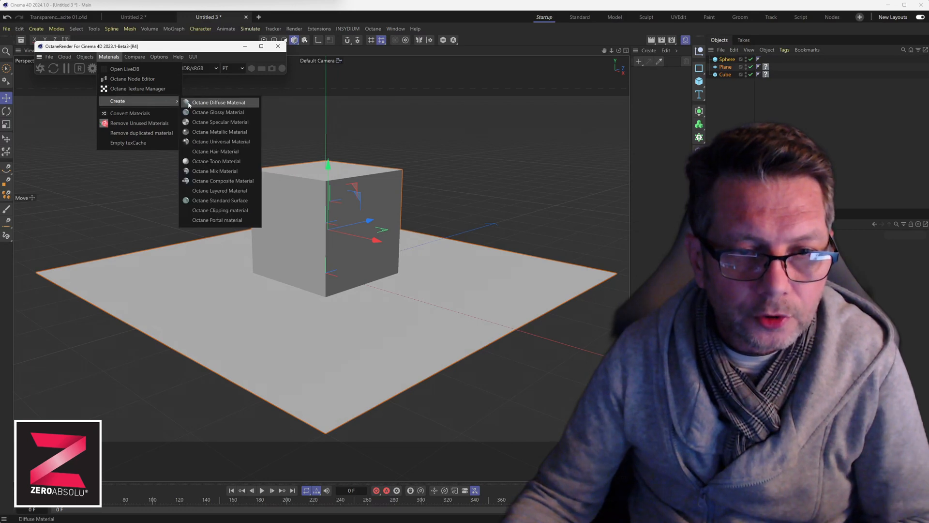
click(219, 101)
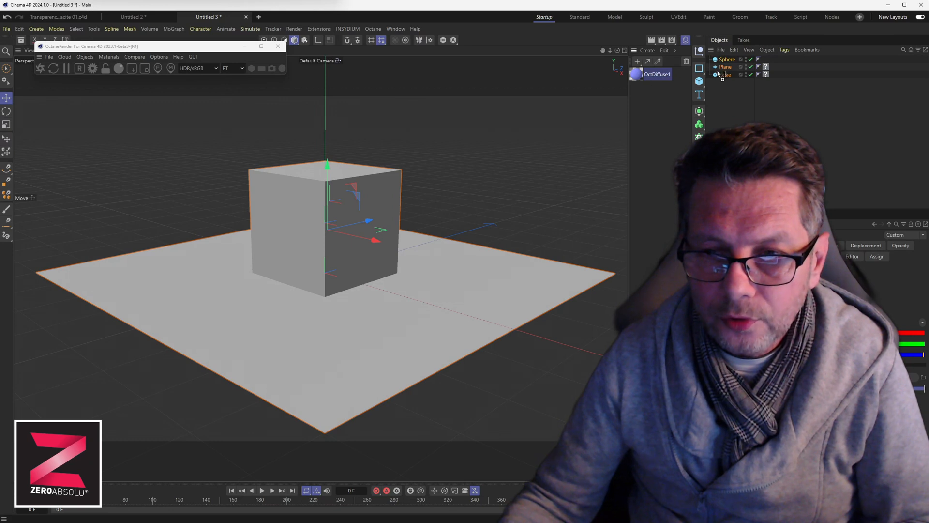
drag(725, 68, 725, 68)
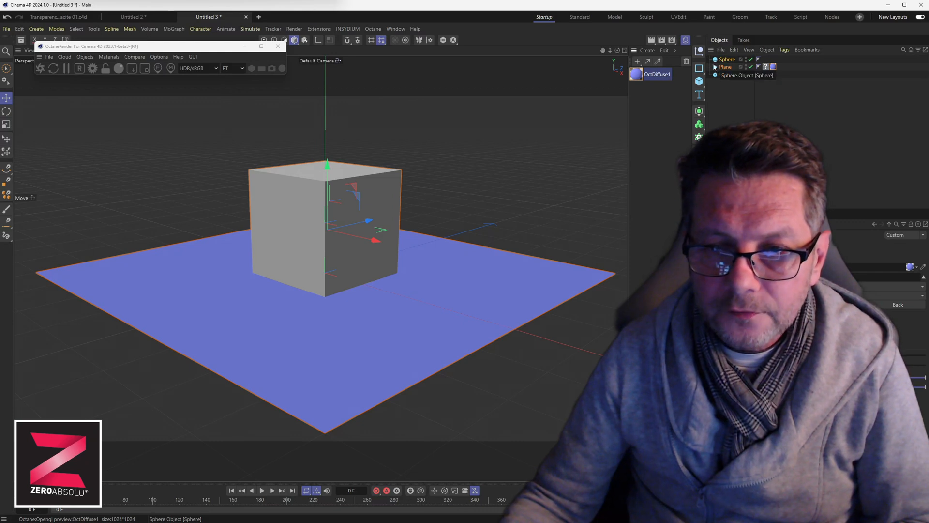
Create a second Octane diffuse material, rename it Octsphere, and apply it to the sphere
click(85, 57)
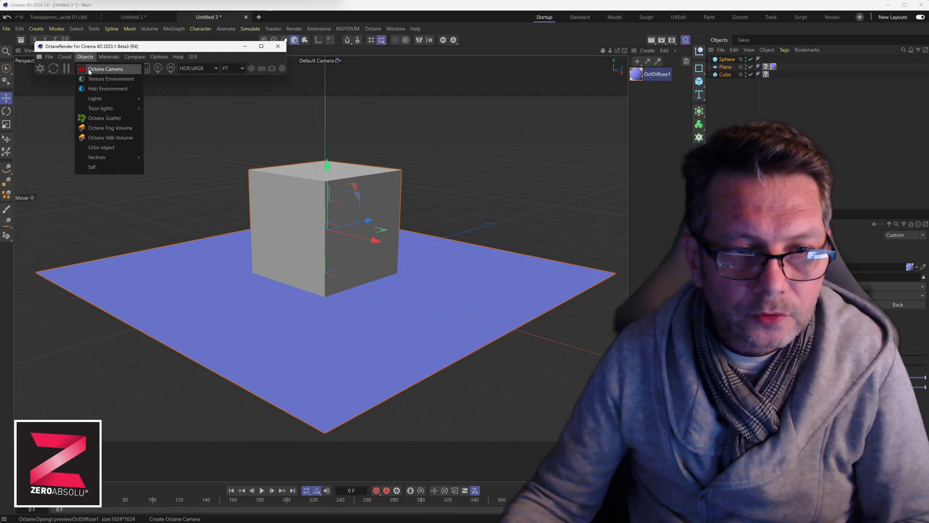
mouse_move(117, 98)
click(229, 103)
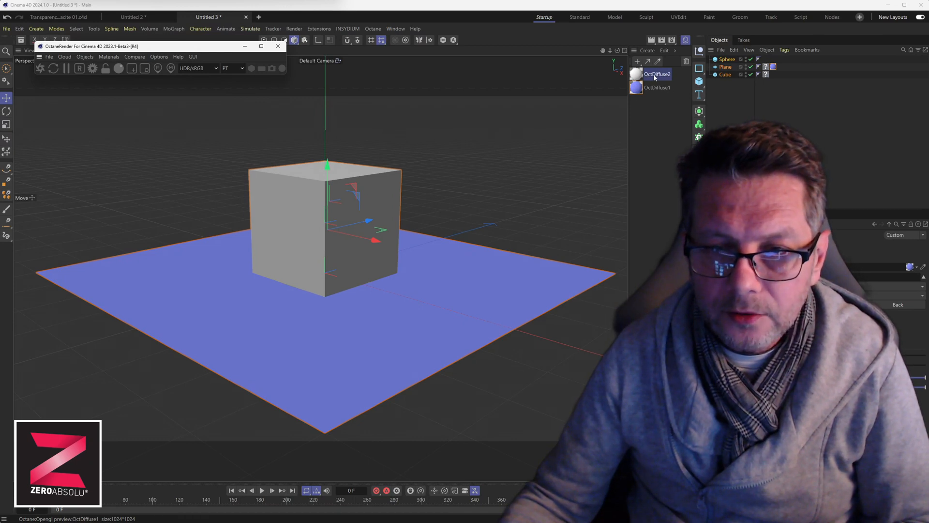
click(655, 76)
text(Octsph)
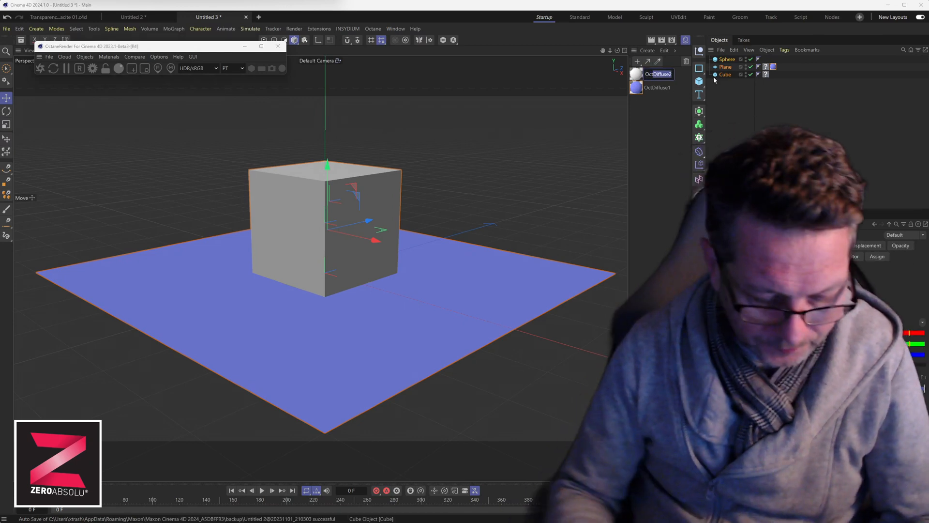
text(ere)
key(Return)
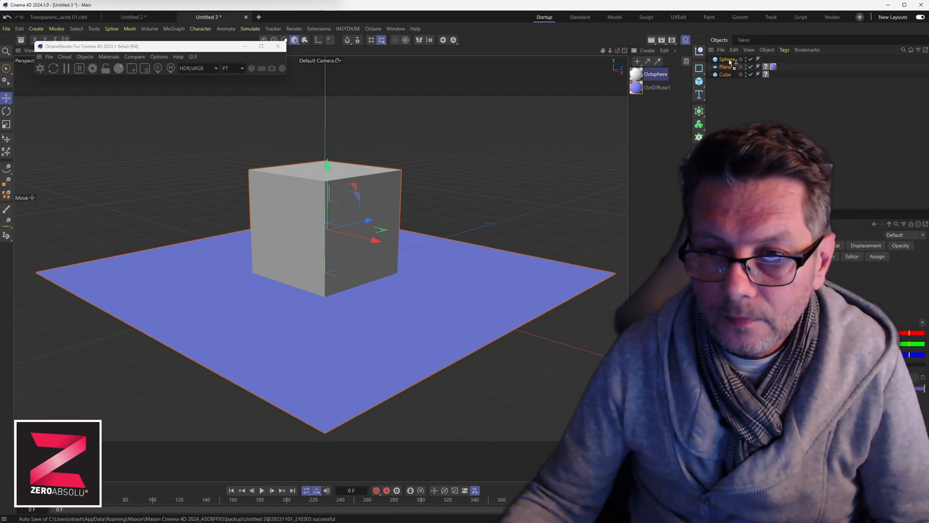
drag(730, 62, 729, 60)
click(725, 74)
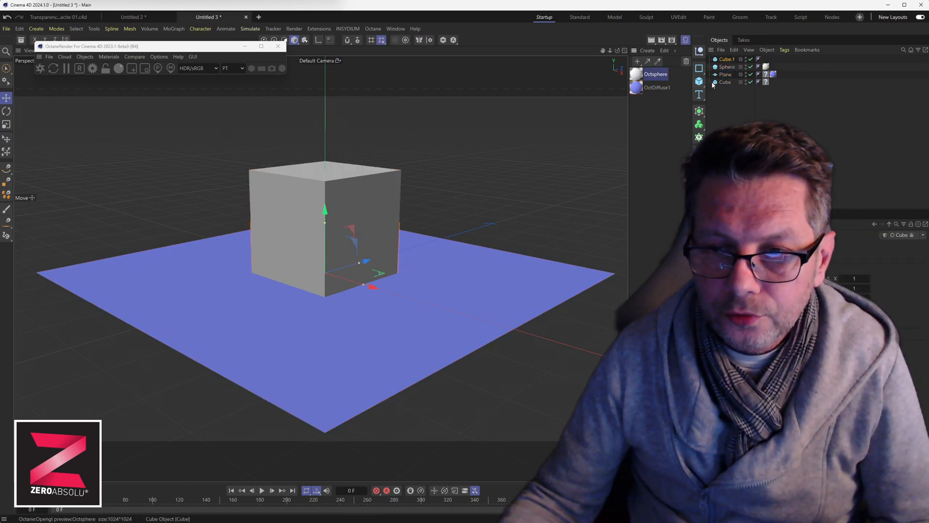
key(ctrl+c)
key(ctrl+v)
key(ctrl+z)
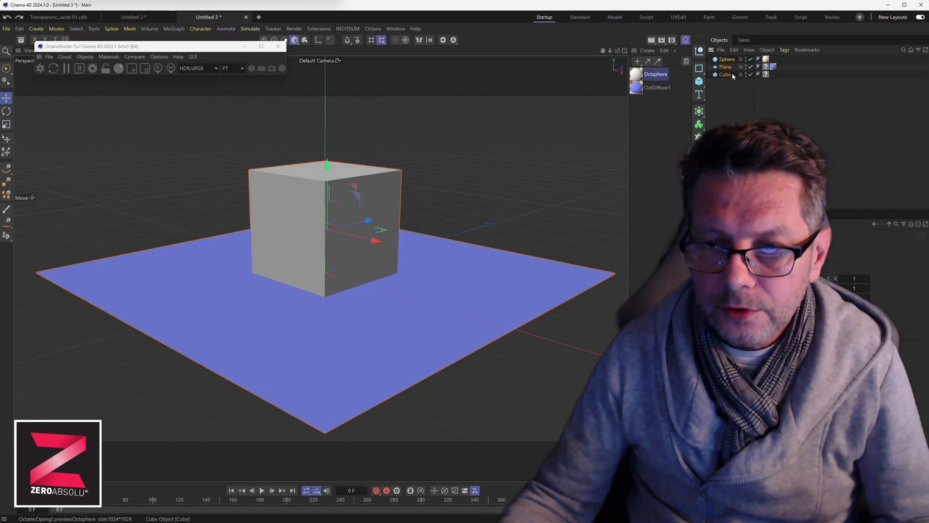
Create an Octane specular material and apply it to the cube
click(115, 57)
mouse_move(125, 101)
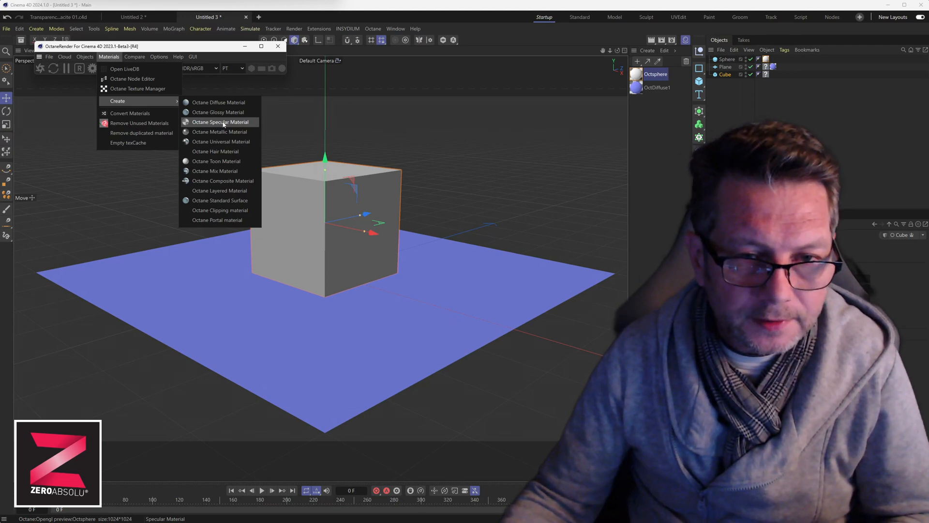
click(223, 122)
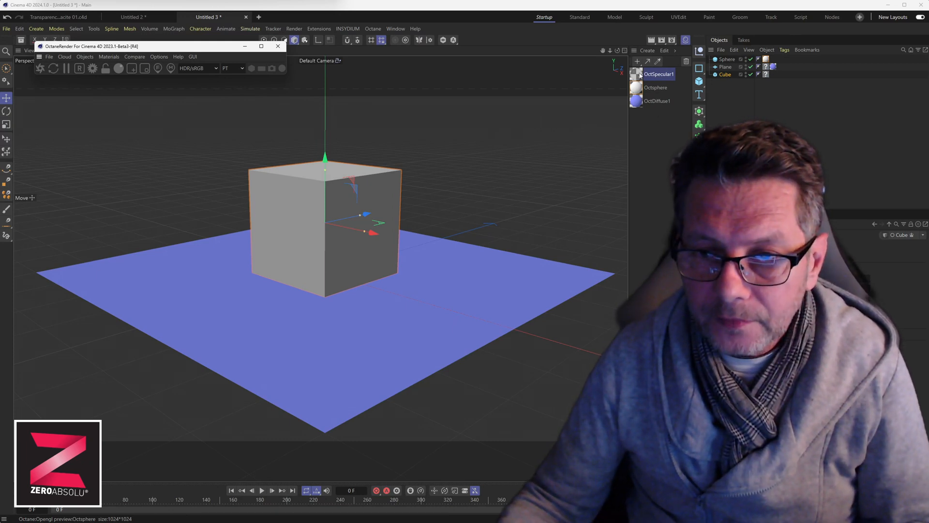
drag(729, 78, 728, 76)
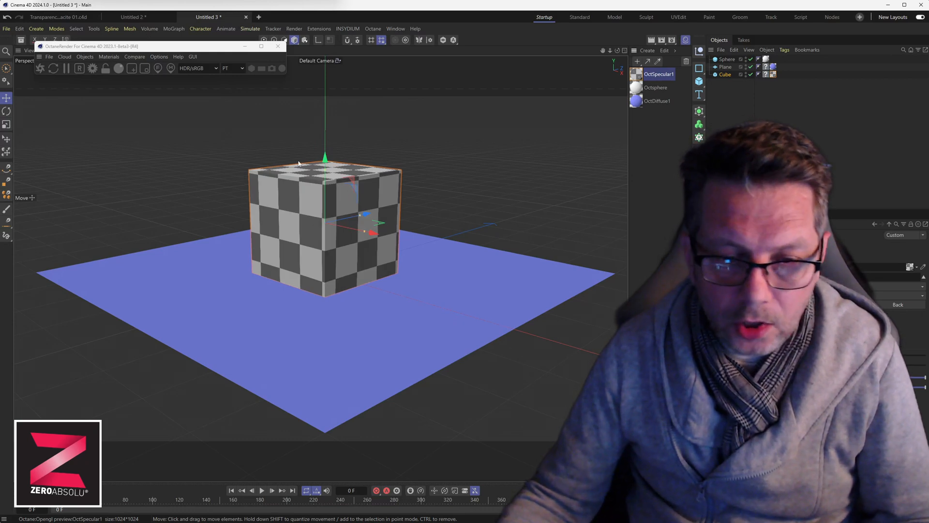
Add an Octane area light, move it well away from the cube's front-left side, and rotate it to face the cube
alt+drag(299, 231, 326, 226)
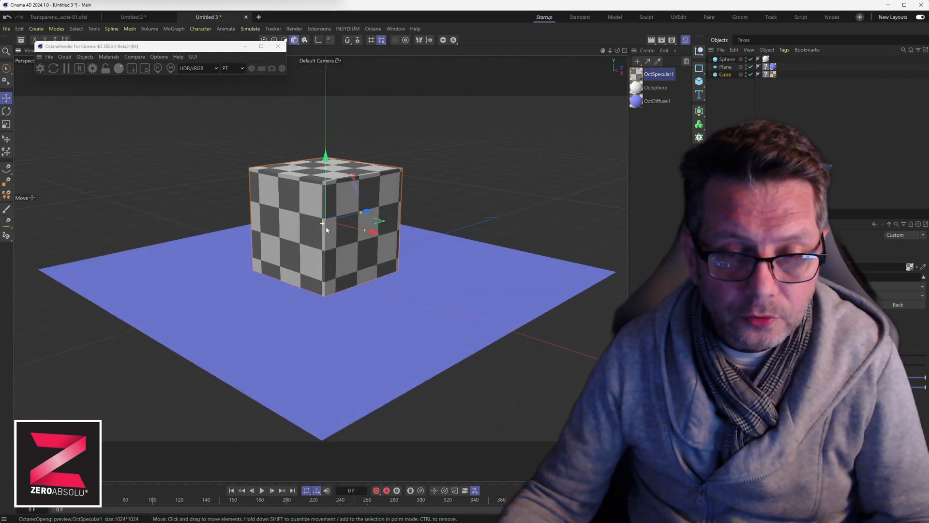
scroll(334, 218, down, 4)
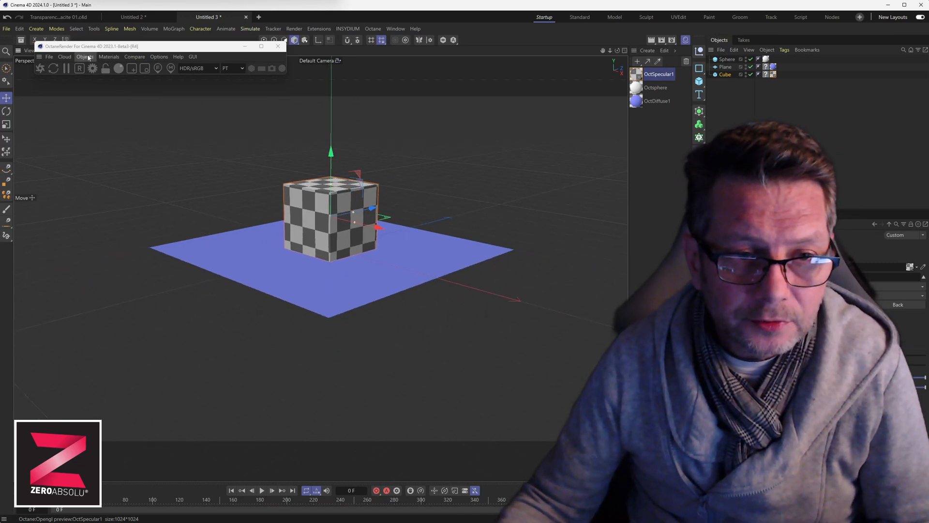
click(84, 57)
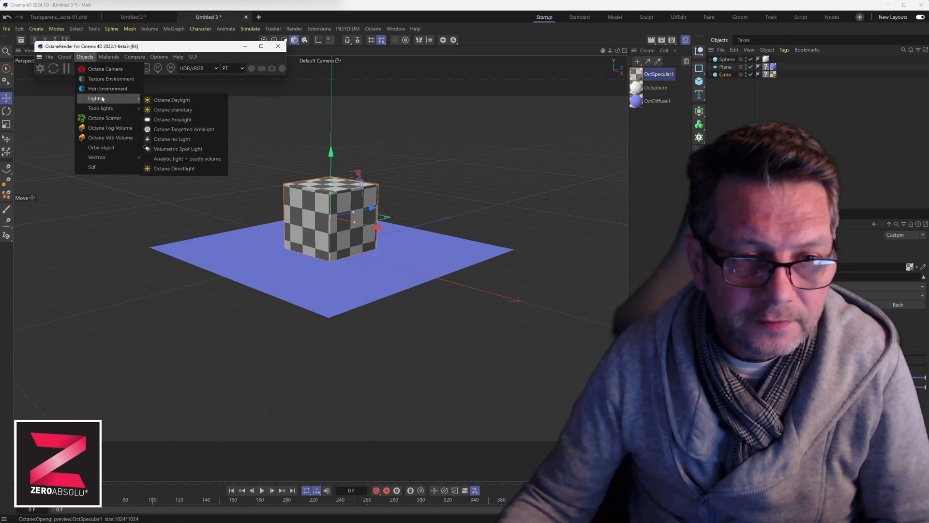
click(195, 120)
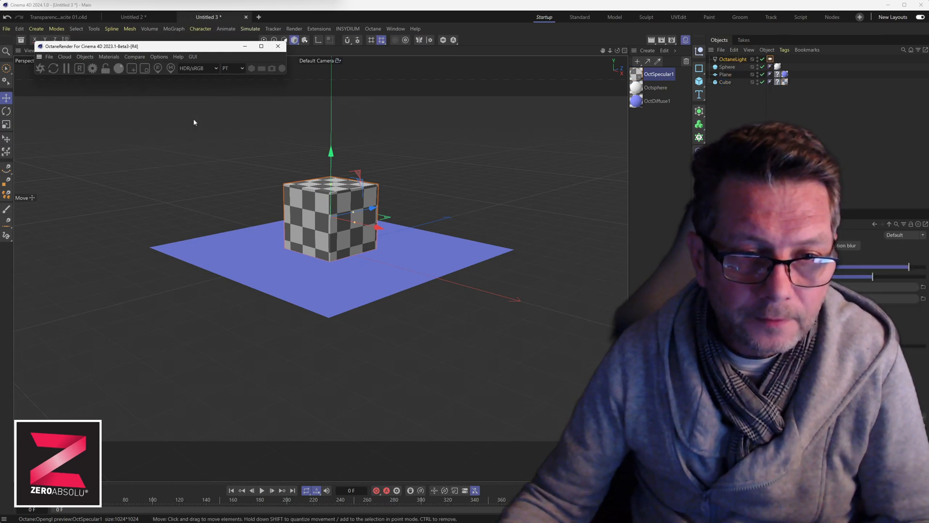
drag(347, 246, 114, 150)
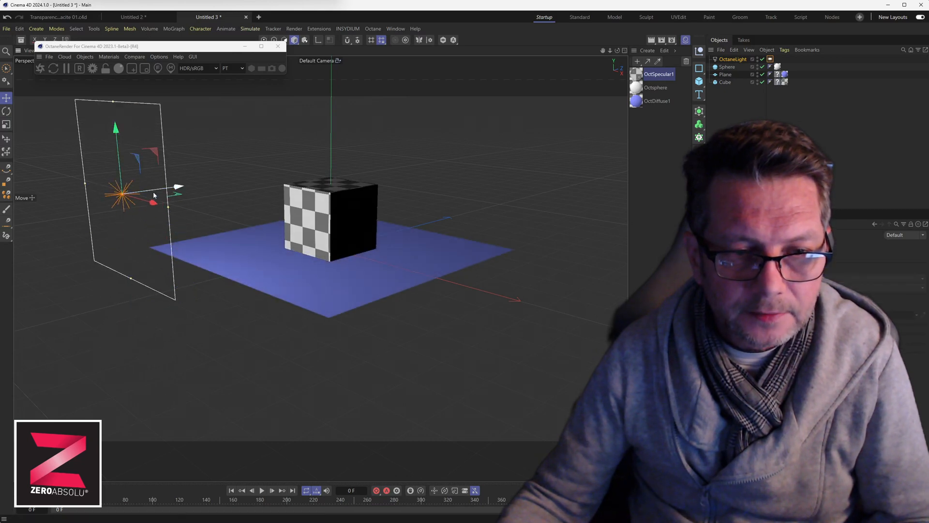
key(r)
drag(153, 194, 112, 201)
key(e)
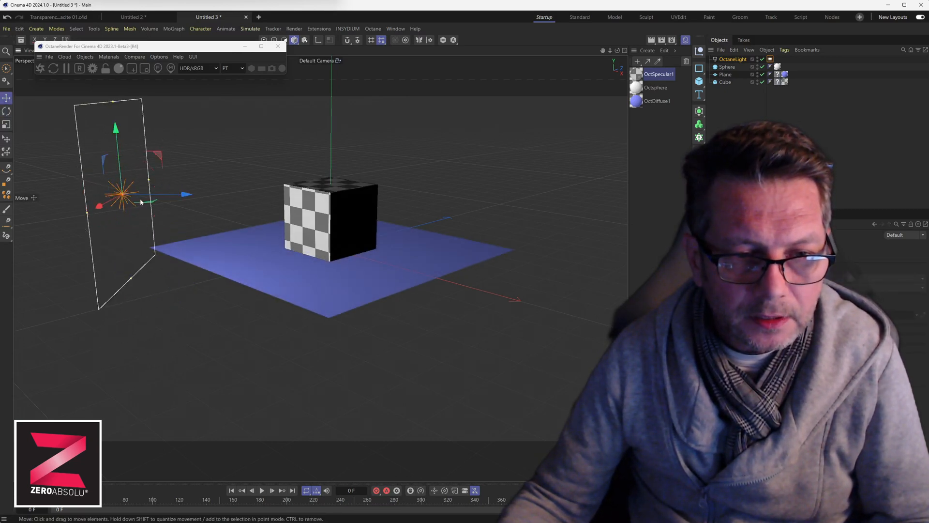
alt+drag(145, 217, 179, 309)
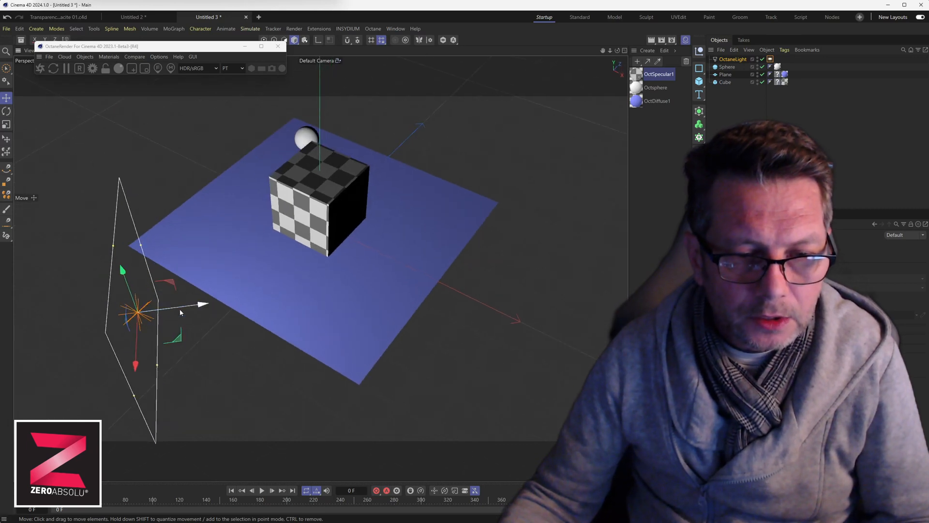
alt+drag(177, 342, 235, 258)
scroll(261, 211, up, 4)
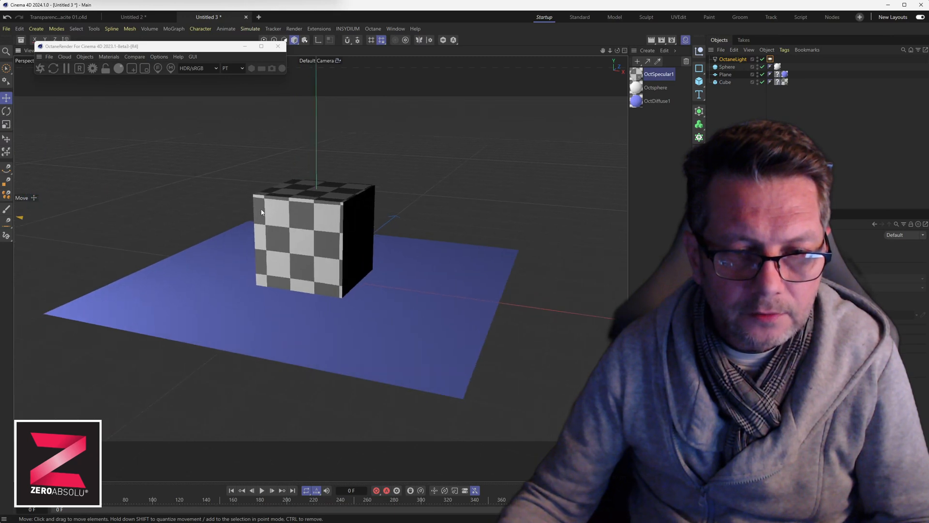
Orbit to frame the cube's front corner, start the Octane live render, and enlarge its viewer window over the viewport
alt+drag(333, 234, 304, 232)
scroll(304, 234, up, 4)
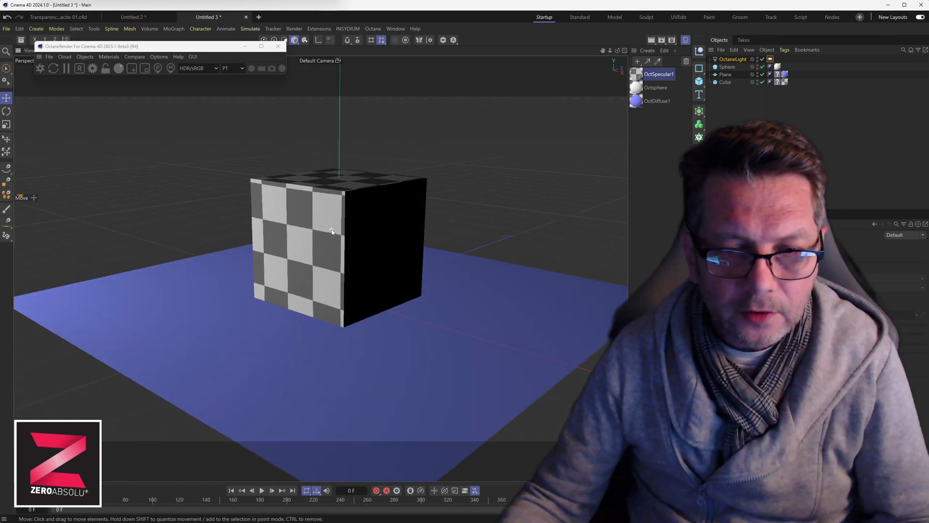
alt+drag(330, 231, 336, 209)
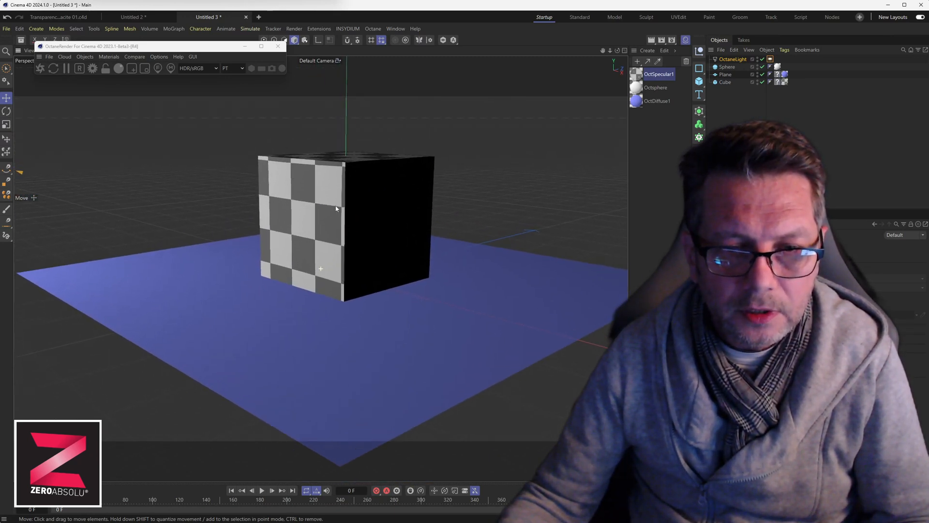
click(40, 68)
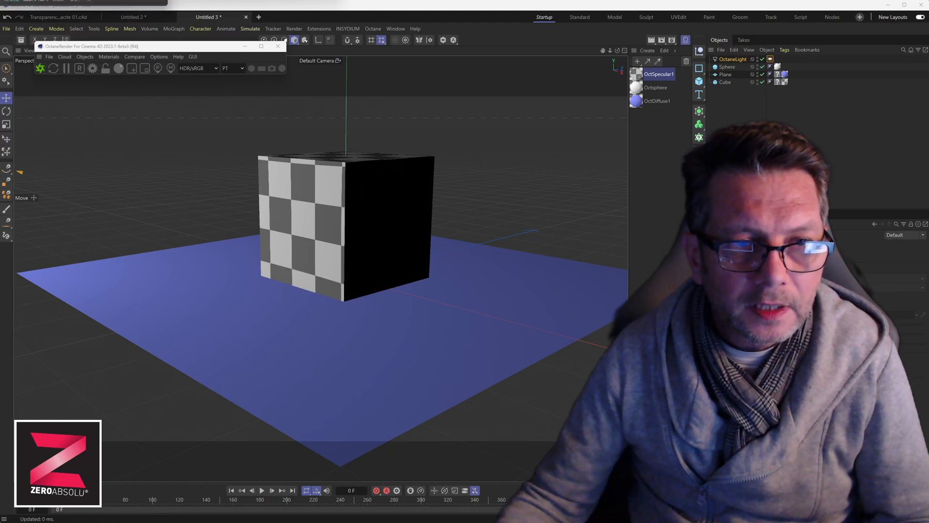
drag(0, 0, 128, 99)
drag(298, 140, 480, 398)
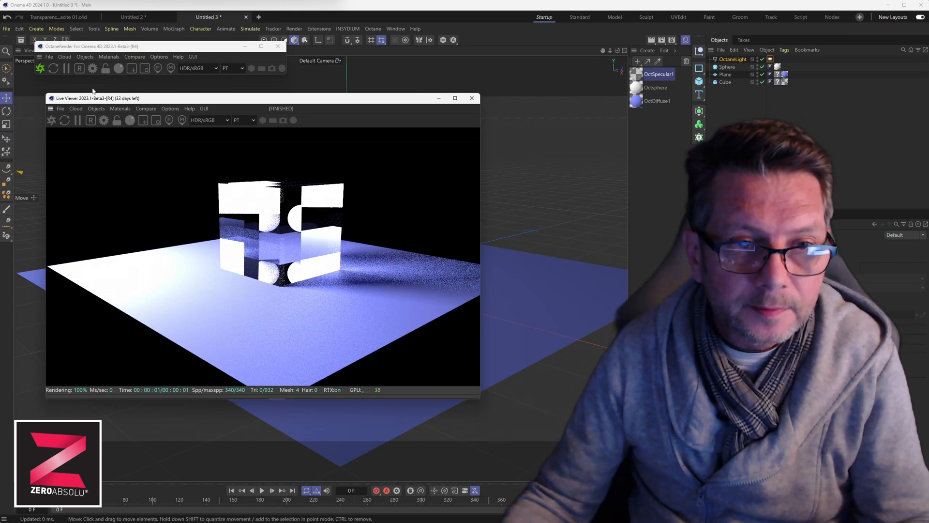
Enable Alpha channel in the Octane kernel settings, set the settings window aside, and check the cube render at different zooms
click(104, 120)
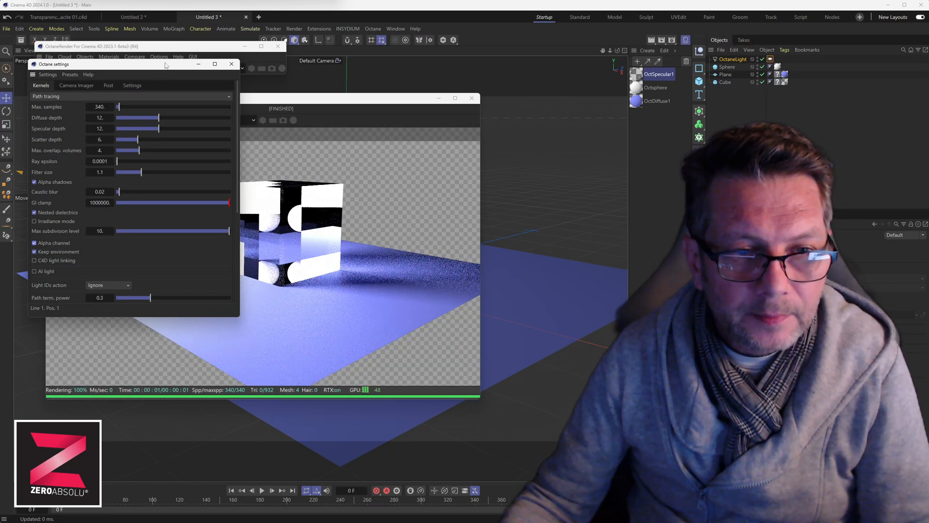
drag(165, 65, 0, 69)
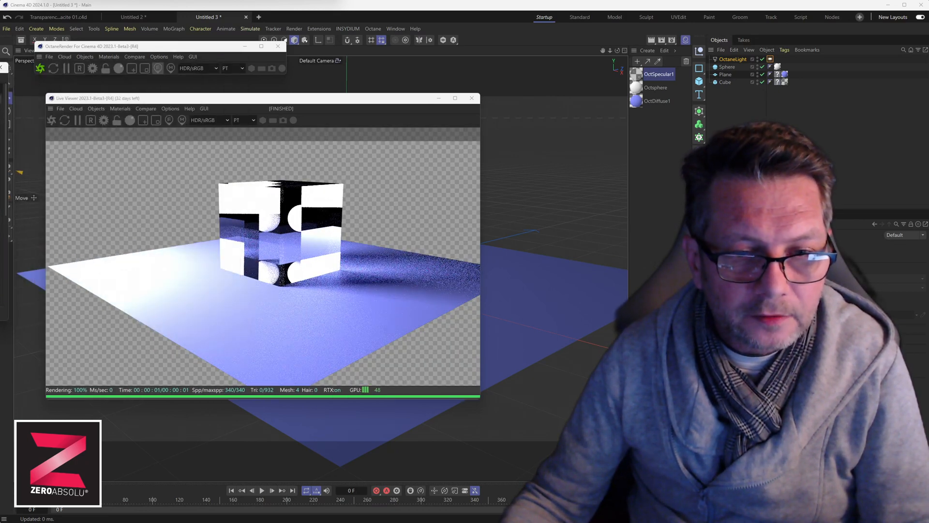
click(283, 213)
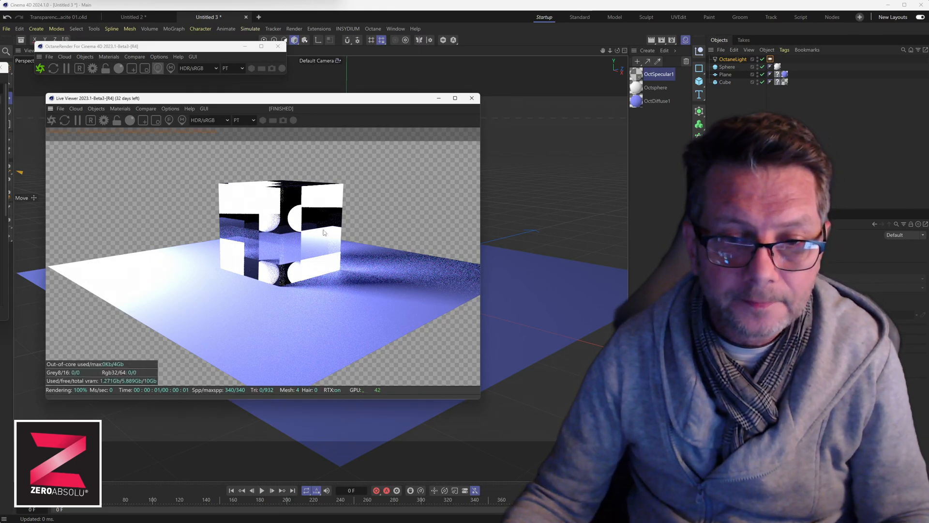
drag(324, 233, 249, 235)
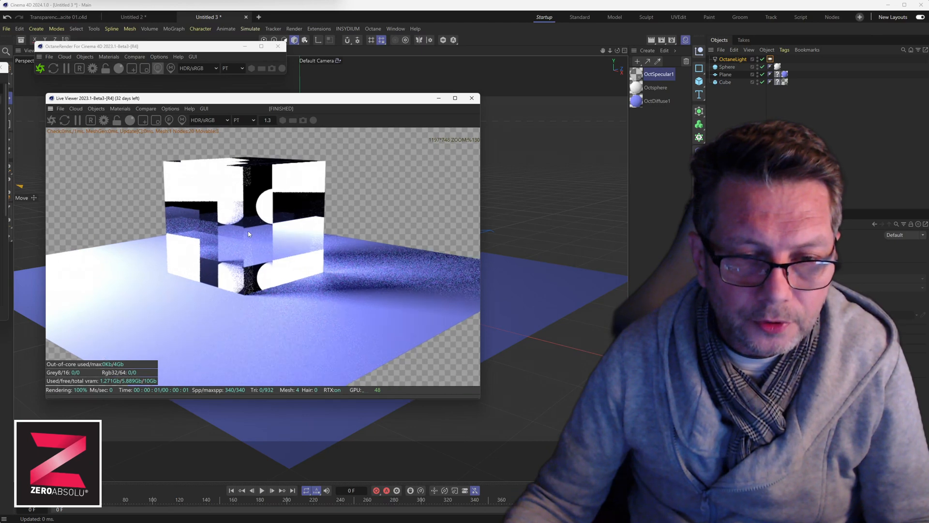
scroll(249, 234, down, 4)
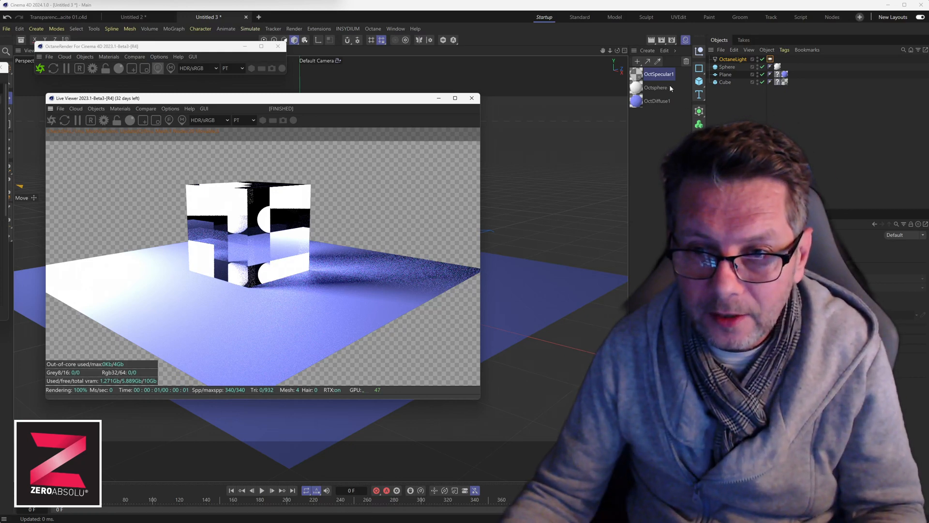
Open the OctSpecular1 material in an enlarged Octane Node Editor and place its node beside the properties
click(645, 75)
double_click(648, 75)
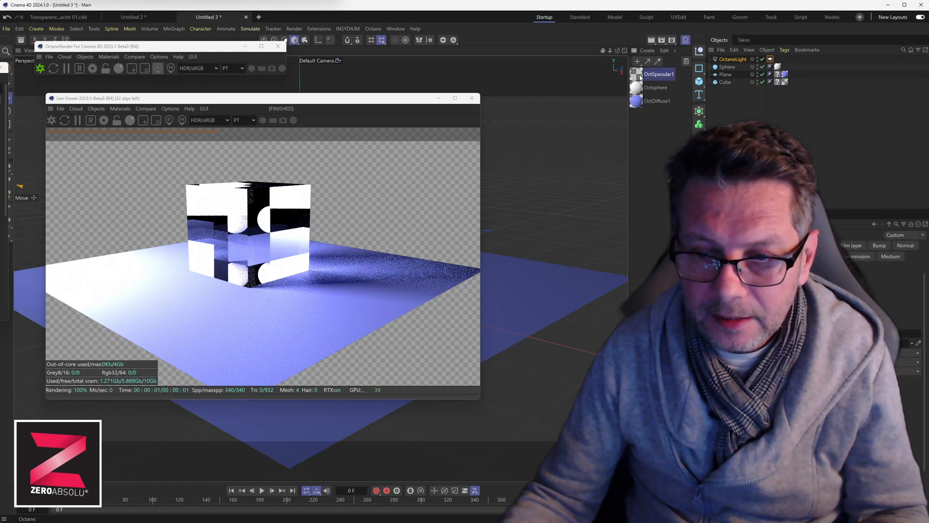
double_click(639, 76)
click(669, 184)
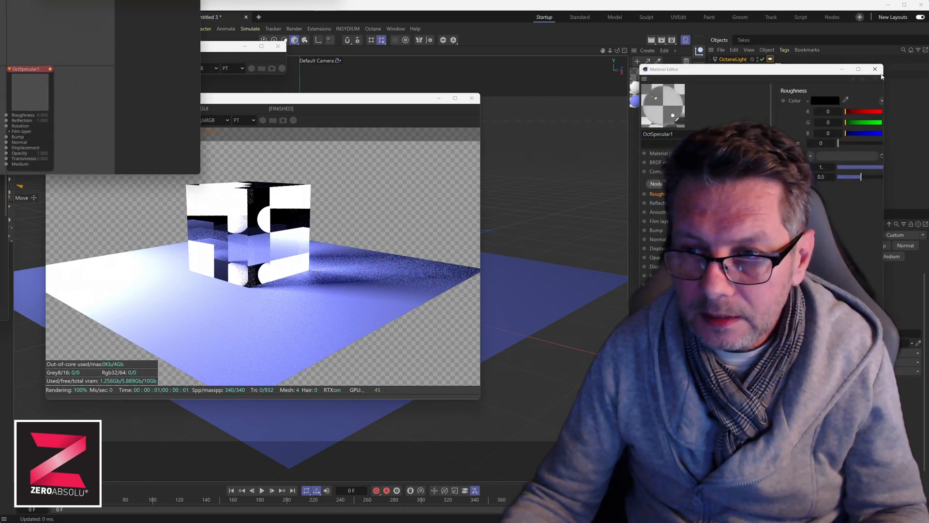
click(875, 69)
drag(9, 0, 252, 99)
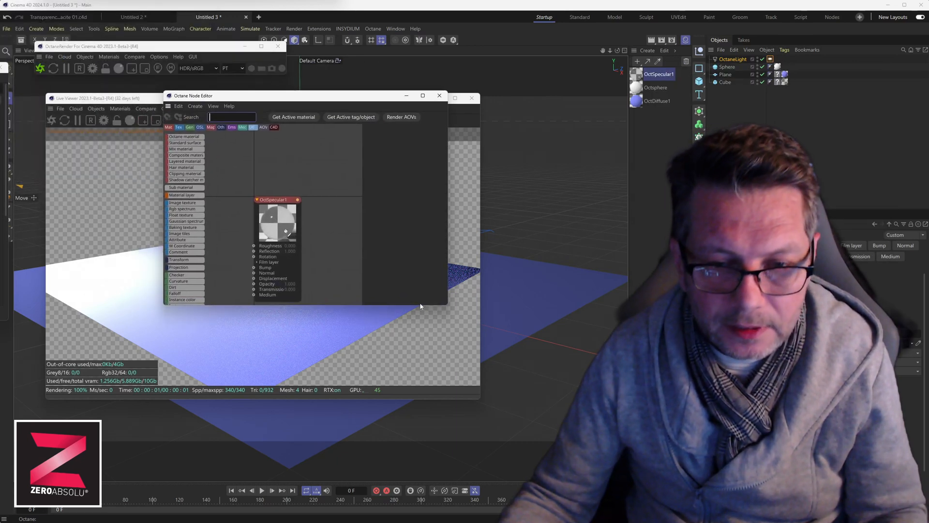
drag(447, 304, 630, 418)
drag(274, 211, 373, 214)
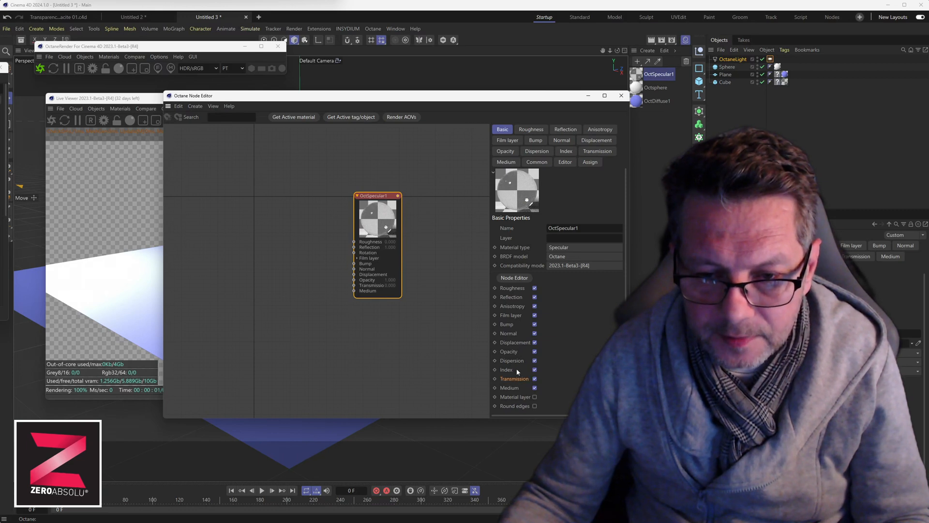
Set the specular material's Transmission color to pure red with R 1, G 0, B 0, keeping the live render in view
drag(490, 236, 430, 213)
click(604, 140)
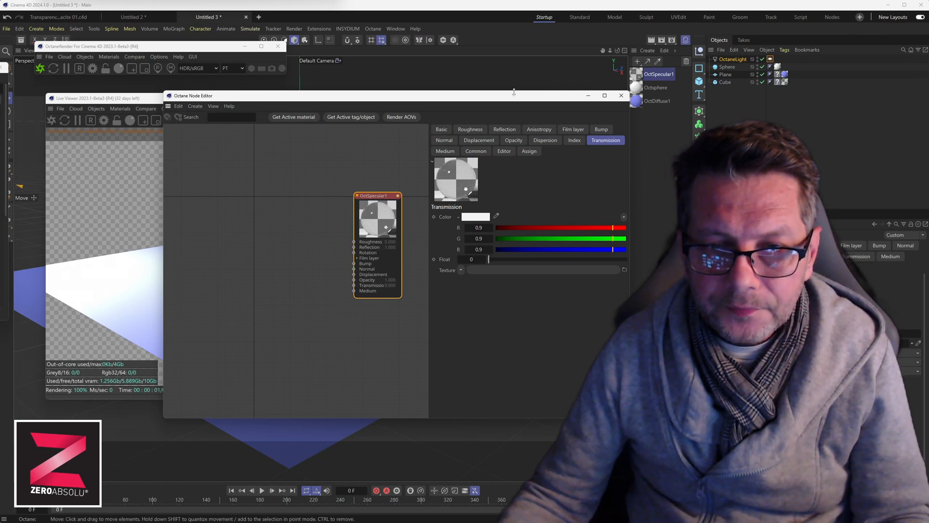
drag(526, 95, 758, 80)
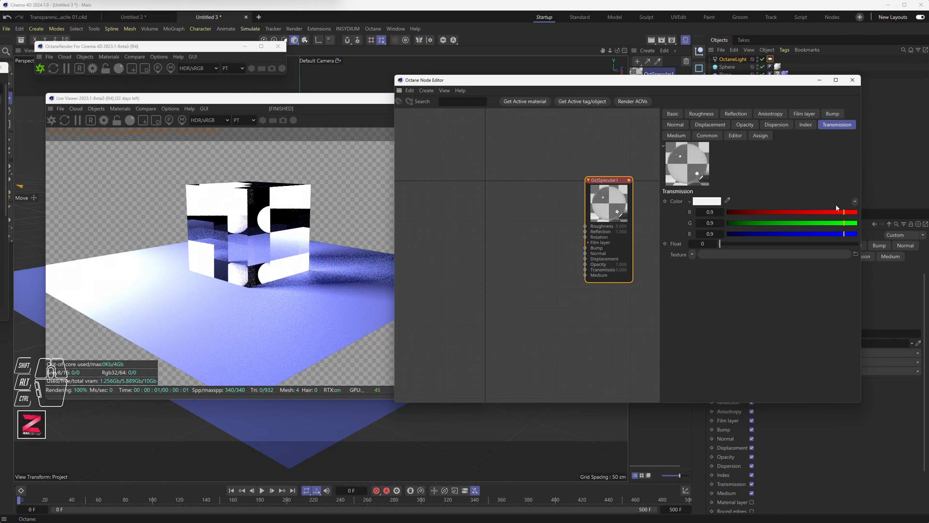
drag(844, 212, 860, 214)
drag(845, 223, 860, 224)
drag(846, 234, 721, 225)
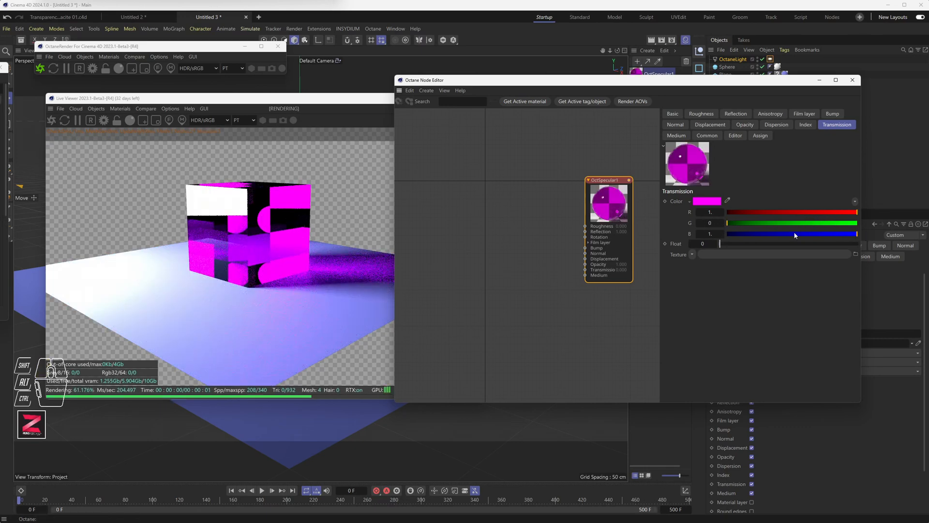
drag(796, 235, 722, 235)
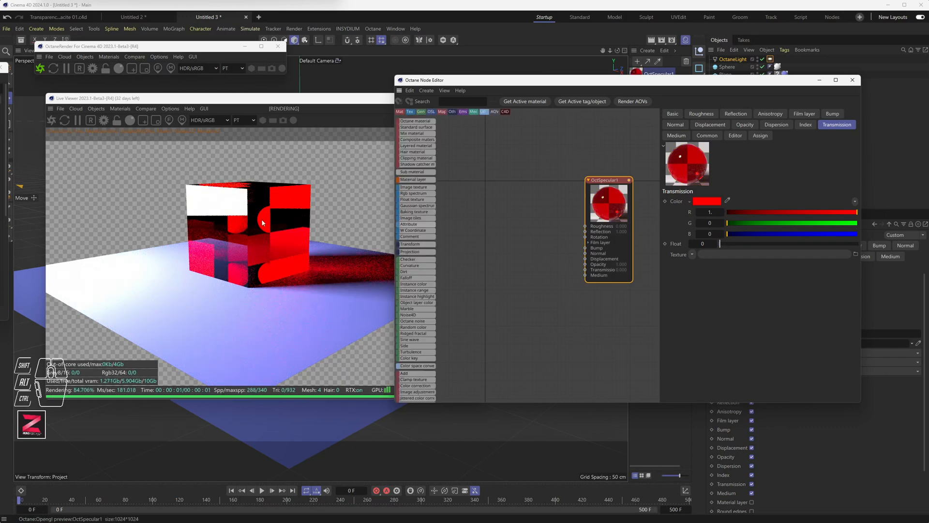
Examine the red cube, its refractions and its colored shadow in the live render from another angle and zoom
click(224, 205)
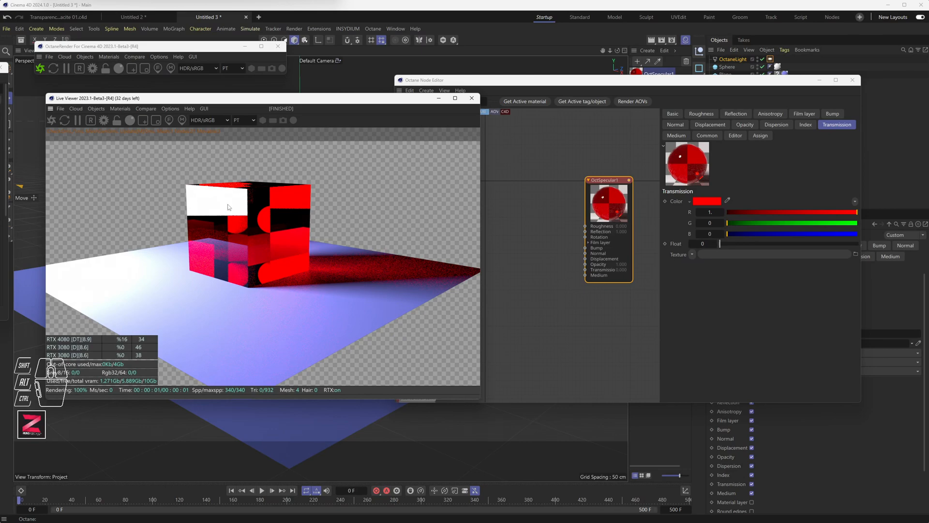
mouse_move(275, 231)
alt+mouse_down()
mouse_move(284, 236)
mouse_move(243, 229)
mouse_move(298, 237)
mouse_move(270, 218)
mouse_move(302, 242)
mouse_move(288, 240)
alt+mouse_up()
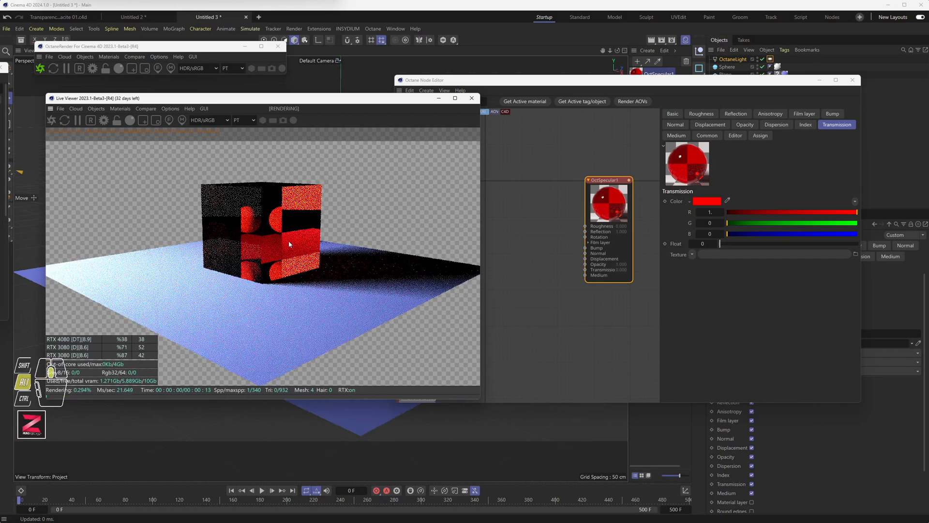
scroll(247, 212, up, 3)
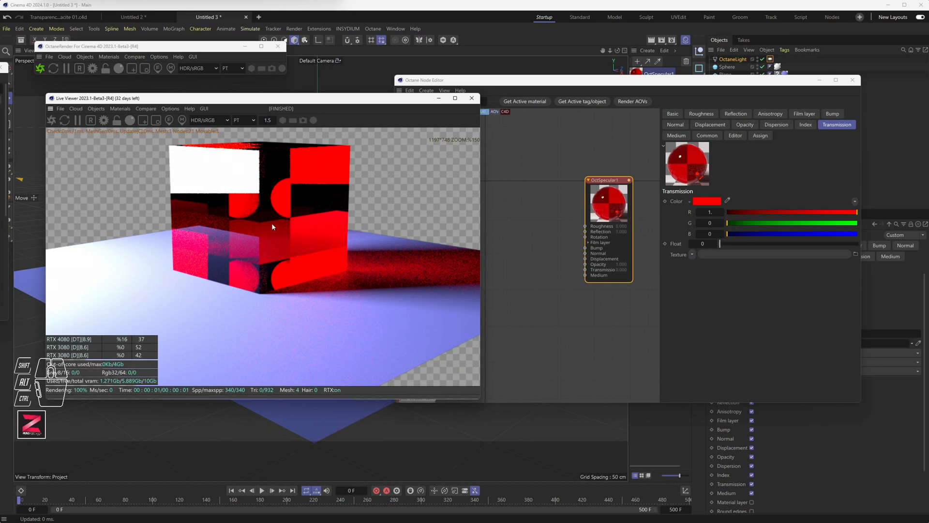
scroll(280, 209, down, 5)
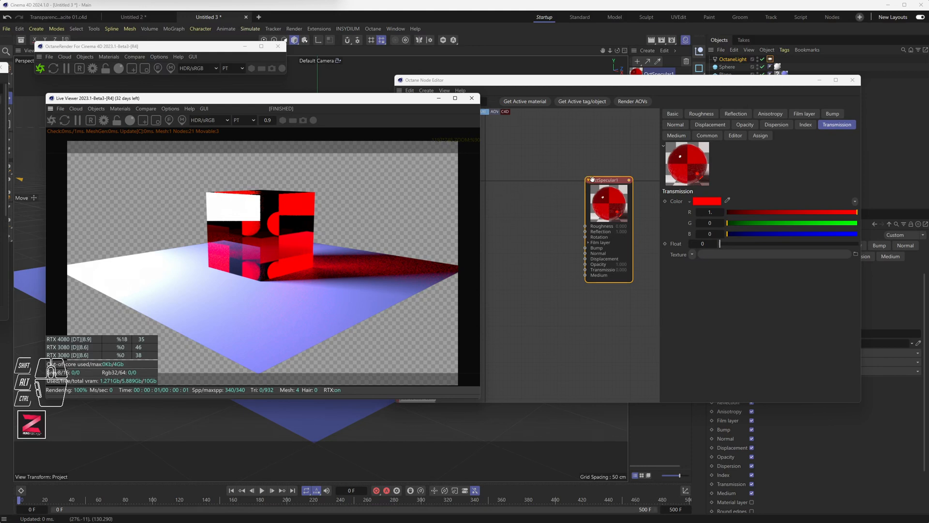
drag(605, 180, 568, 178)
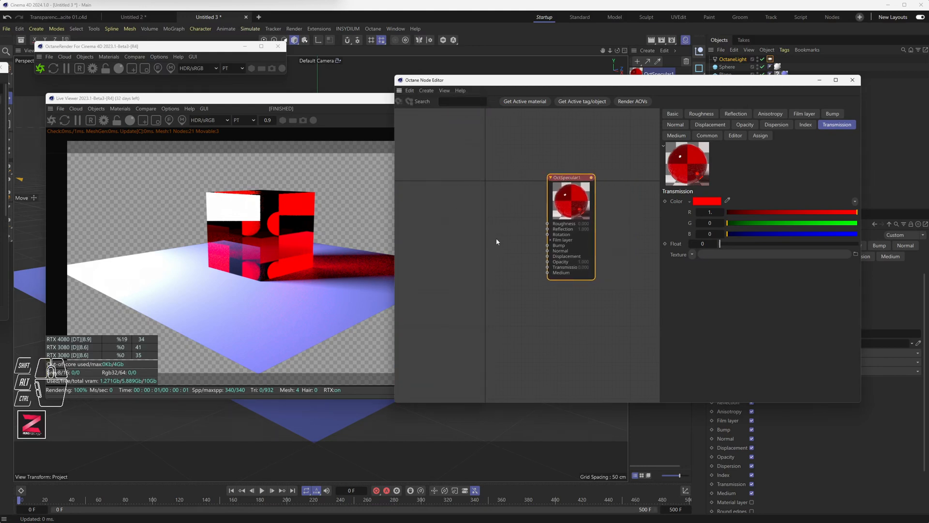
Close the Live Viewer, switch to the Untitled 2 scene, and close the Octane Node Editor
click(375, 100)
click(474, 99)
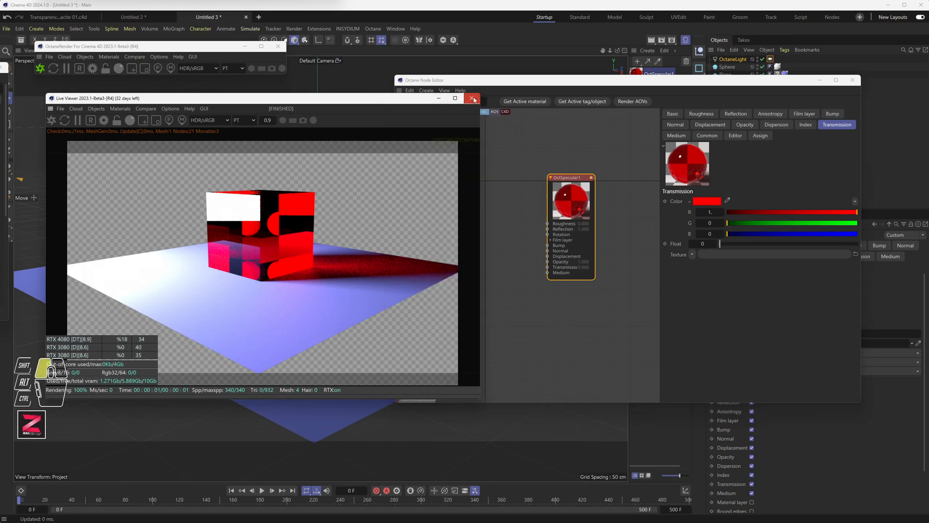
click(135, 18)
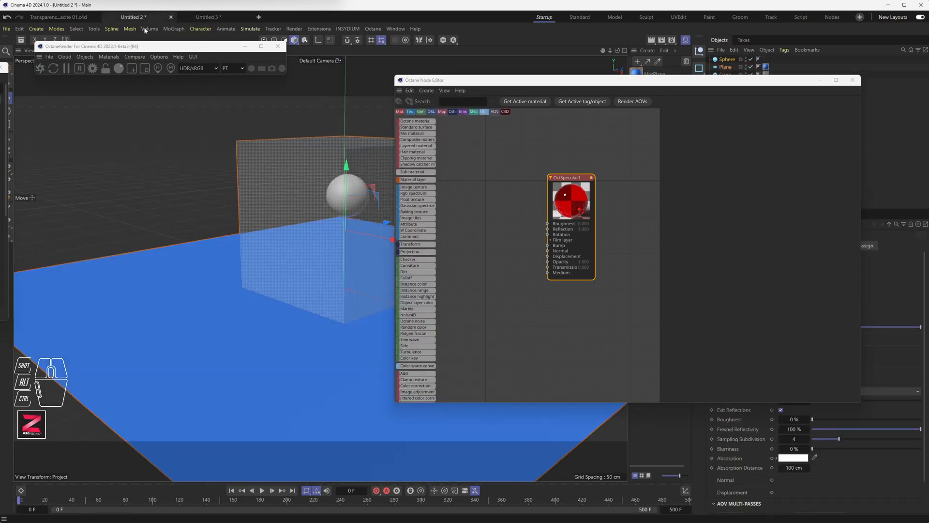
click(853, 80)
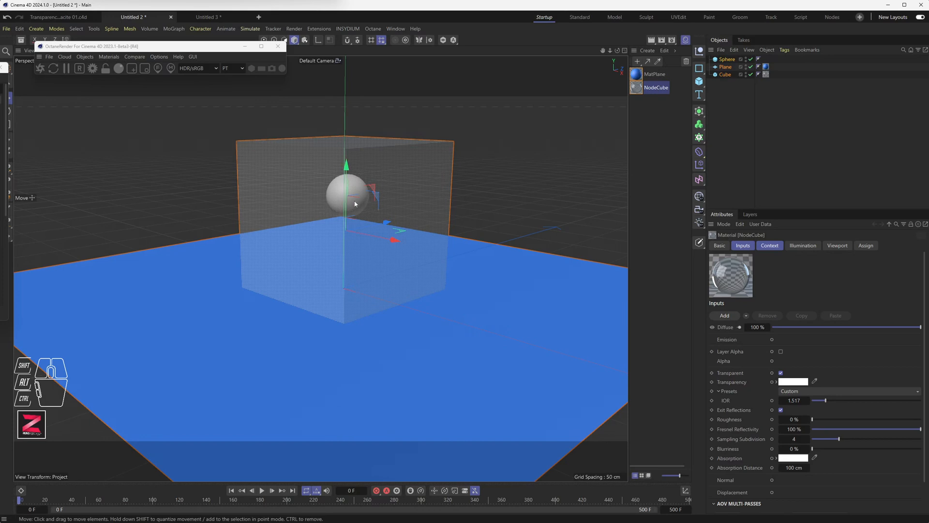
Open the NodeCube material's node graph in a smaller Node Editor window with all its nodes in view
double_click(638, 89)
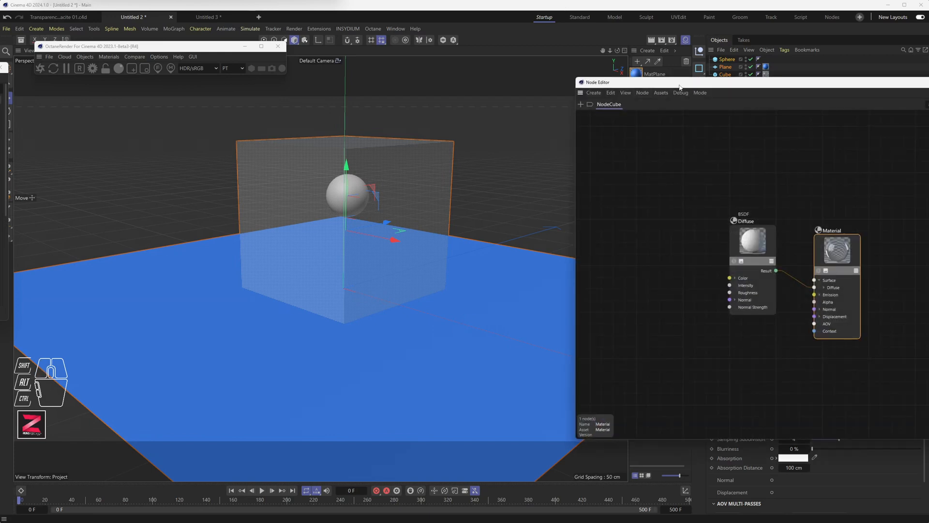
drag(680, 82, 249, 111)
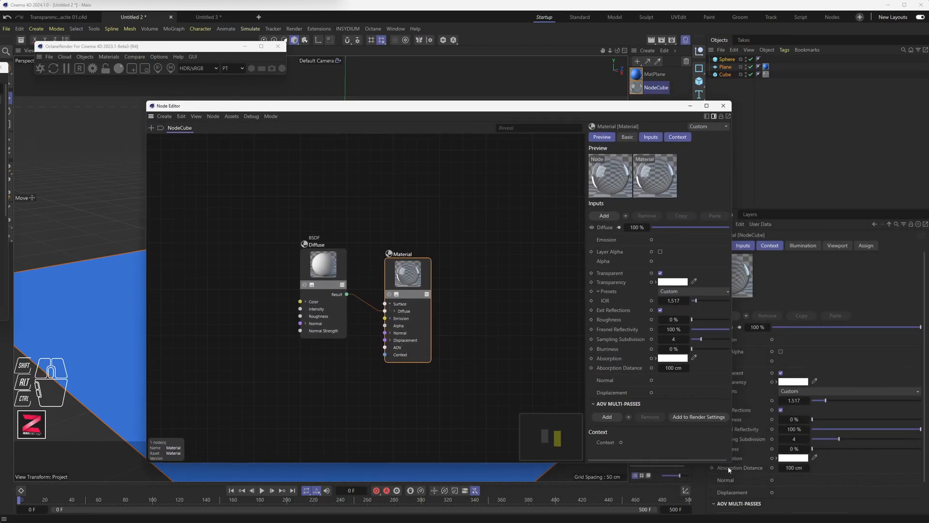
drag(730, 463, 612, 411)
key(h)
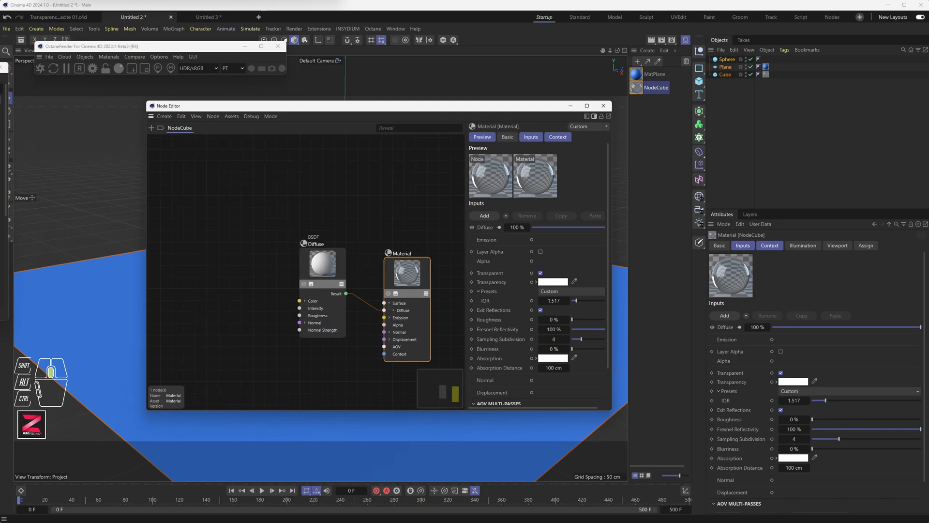
drag(411, 105, 536, 77)
Try to draw a connection out of the Material node's Alpha input, and select that input
drag(432, 249, 414, 265)
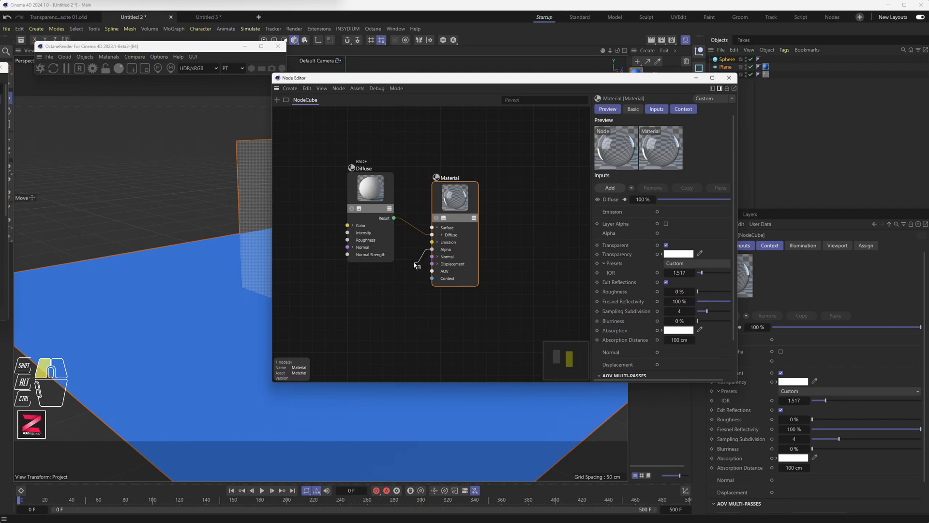
drag(414, 265, 415, 265)
click(417, 243)
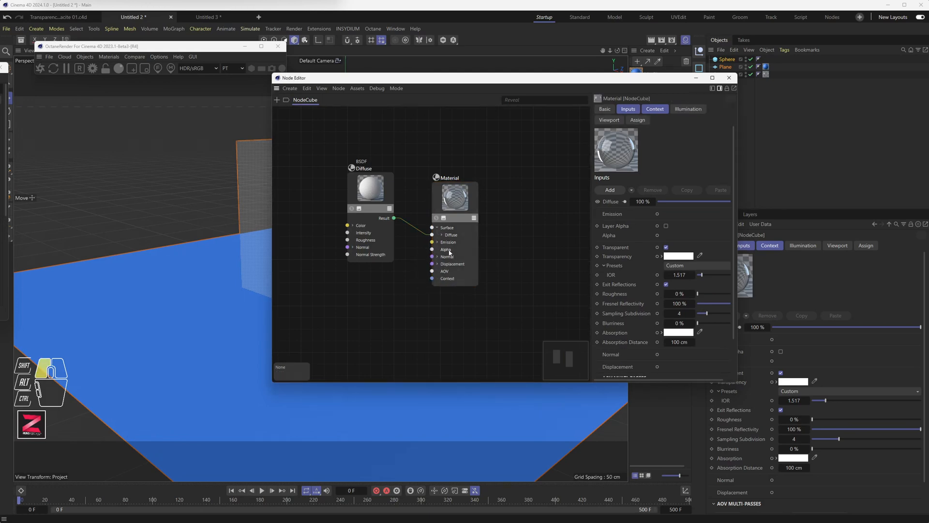
click(445, 251)
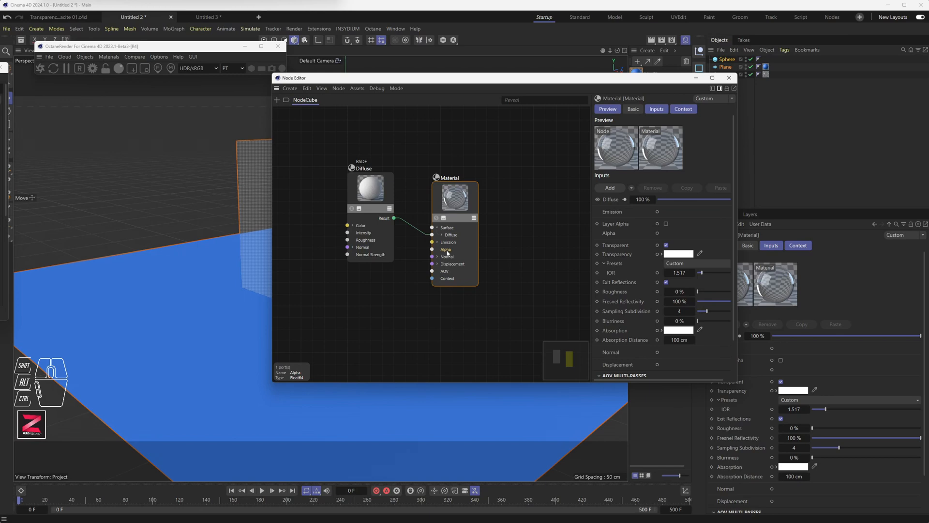
Add a Checkerboard node to the NodeCube material graph and place it below the Diffuse node
drag(473, 80, 652, 85)
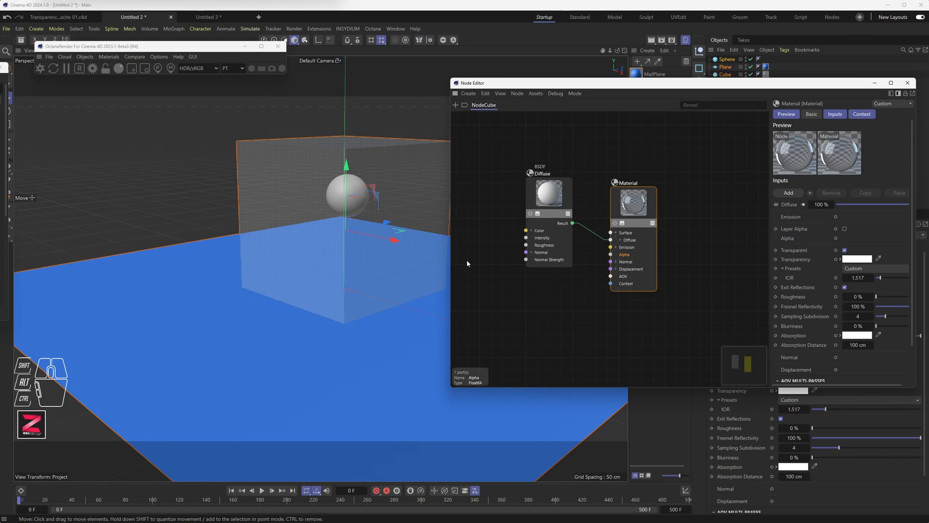
click(491, 138)
click(468, 94)
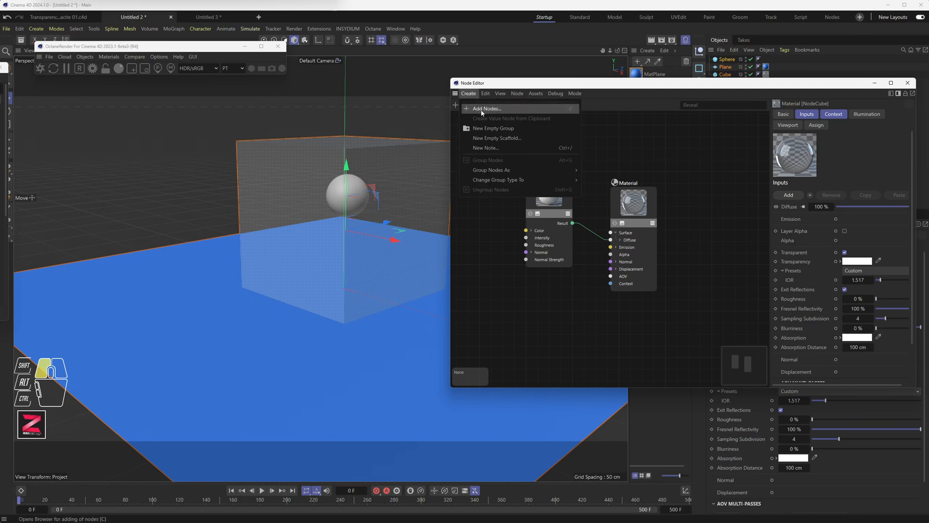
click(479, 110)
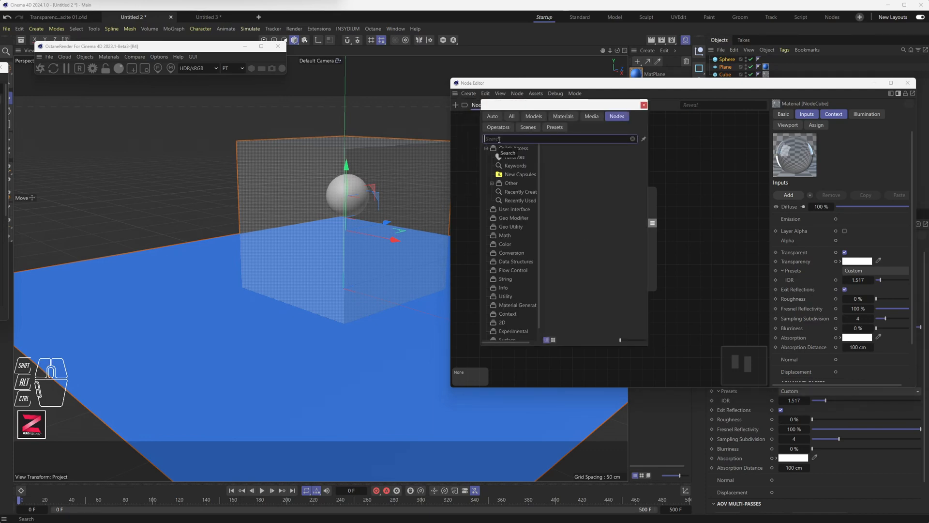
text(chech)
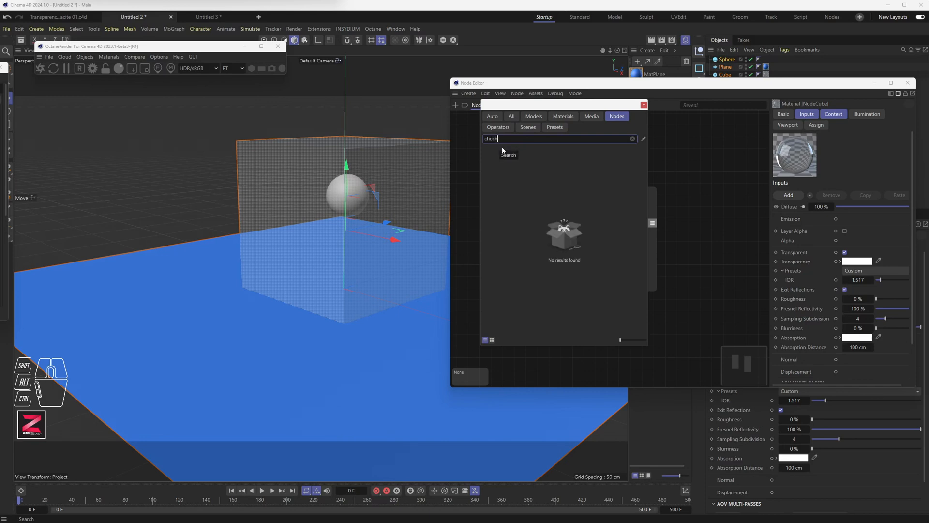
key(BackSpace)
key(BackSpace)
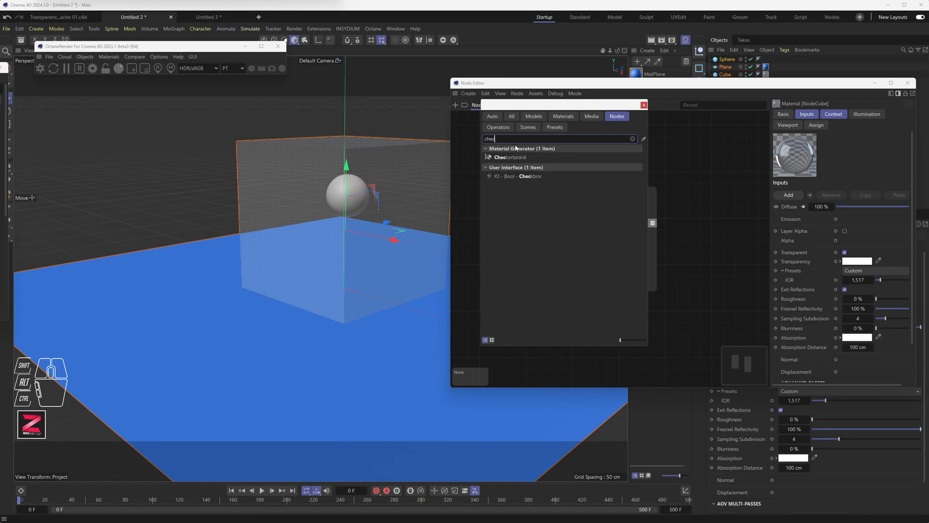
text(ck)
double_click(506, 158)
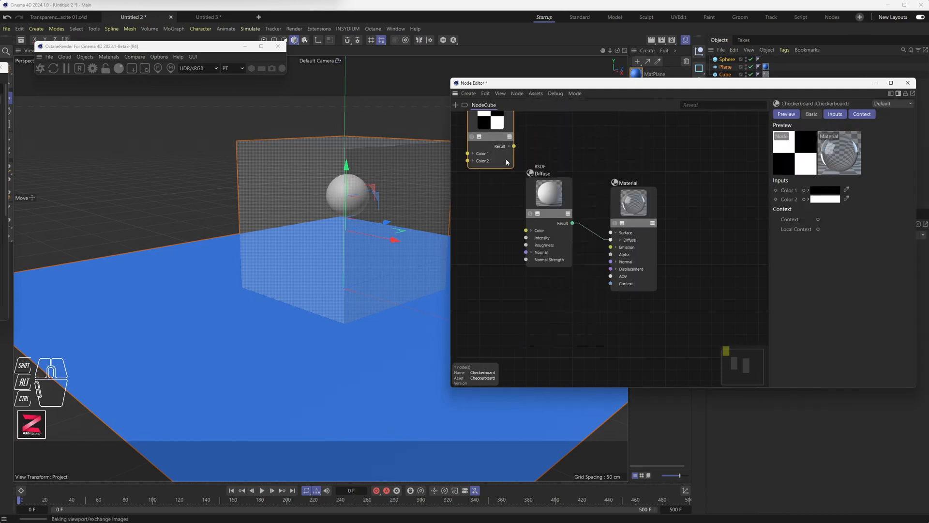
drag(496, 128, 554, 318)
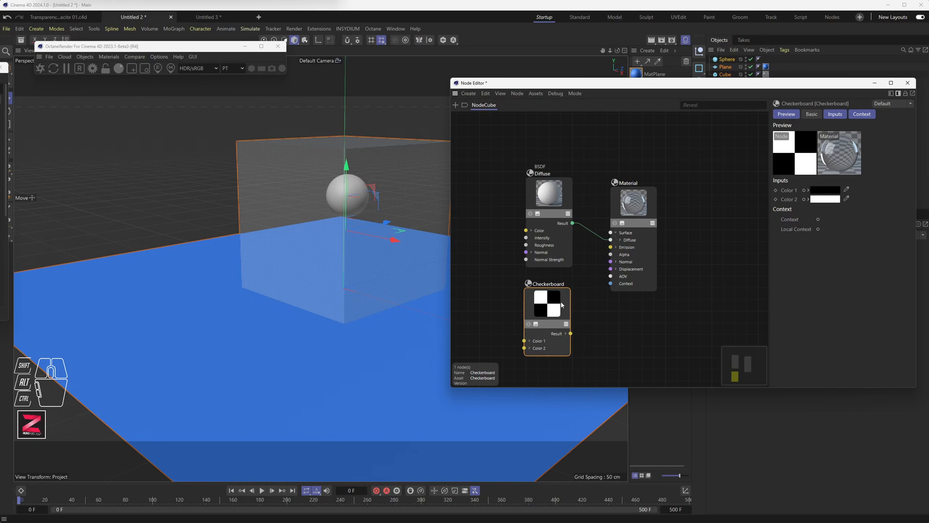
Connect the Checkerboard's Result to the Material node's Alpha input and render the scene to the Picture Viewer beside the node graph
drag(571, 334, 612, 255)
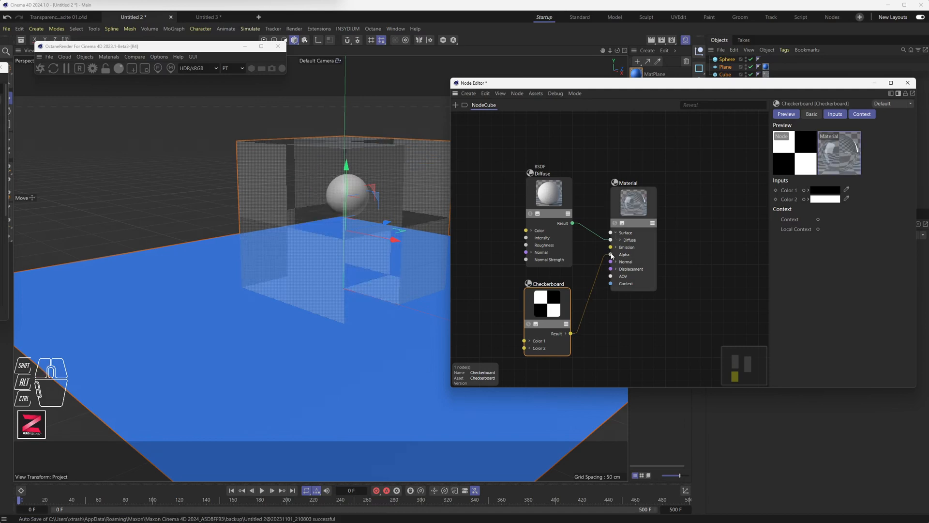
alt+drag(352, 202, 314, 218)
click(662, 40)
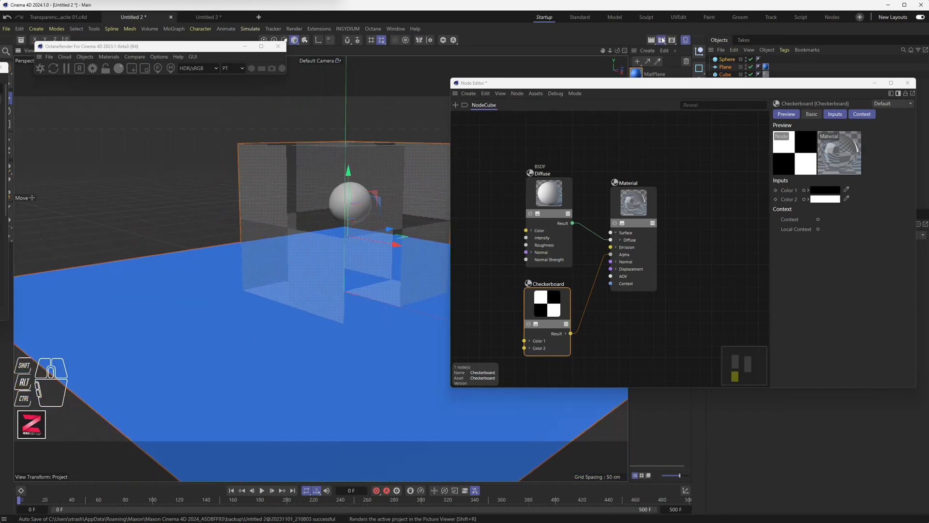
drag(727, 32, 307, 30)
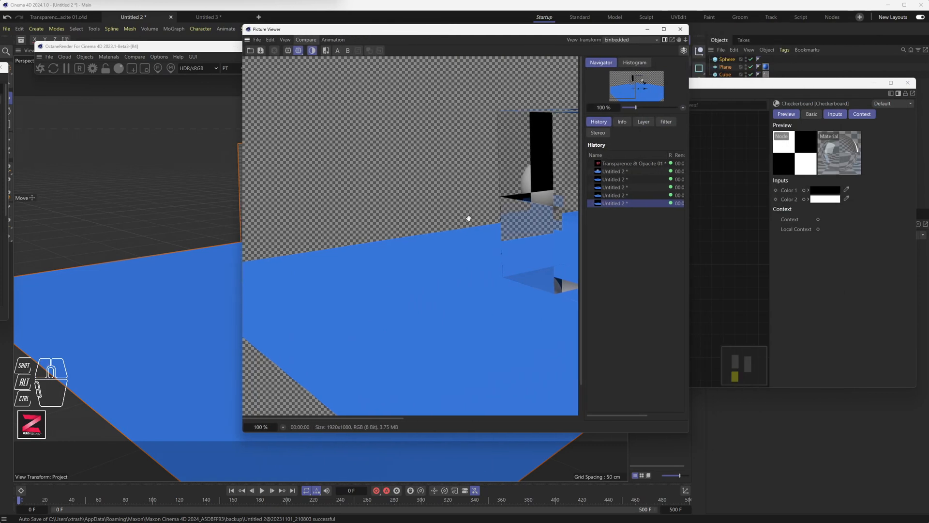
middle_drag(555, 256, 375, 263)
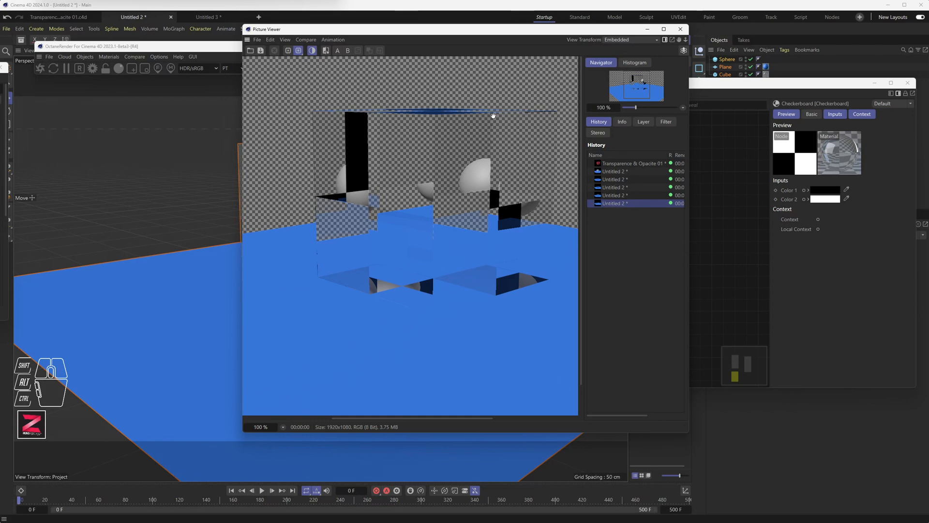
drag(493, 31, 273, 47)
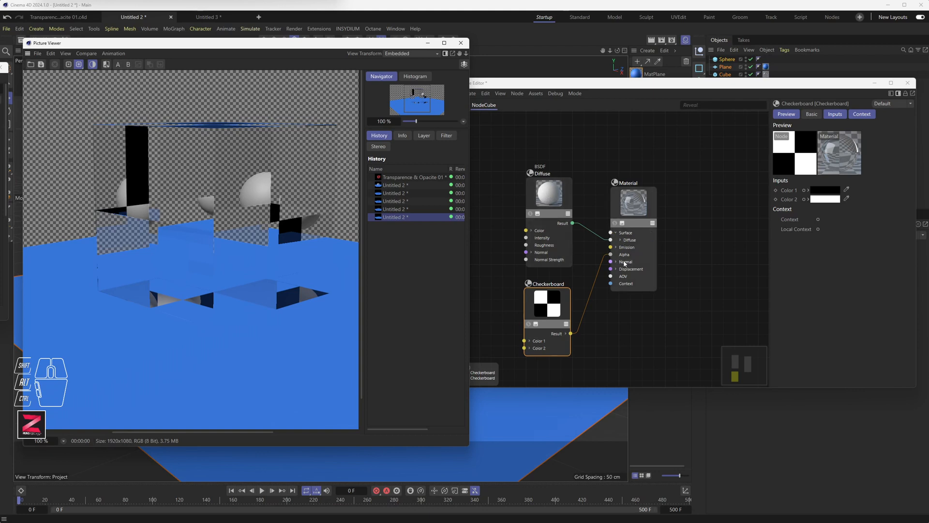
Examine the Material node's Transparency settings and its list of IOR presets in a widened Node Editor
click(629, 205)
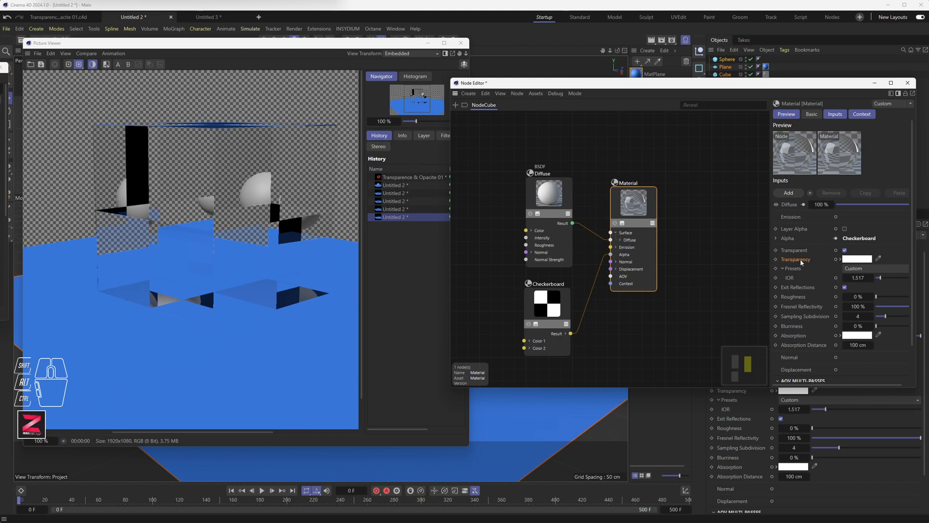
click(855, 270)
click(841, 262)
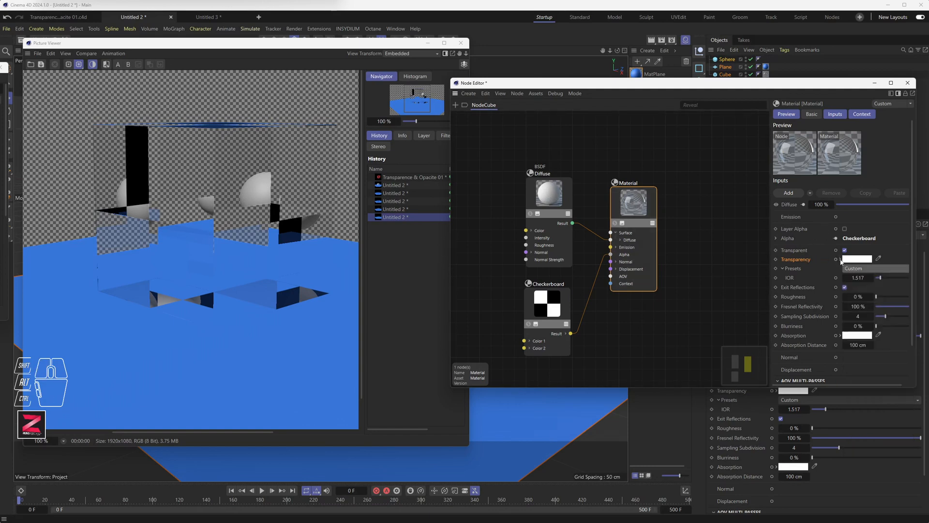
click(840, 260)
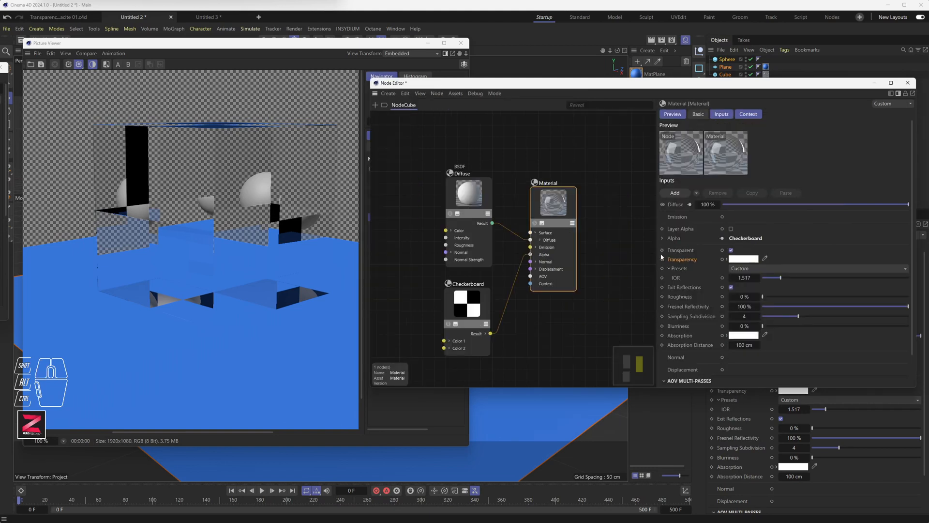
drag(657, 254, 653, 256)
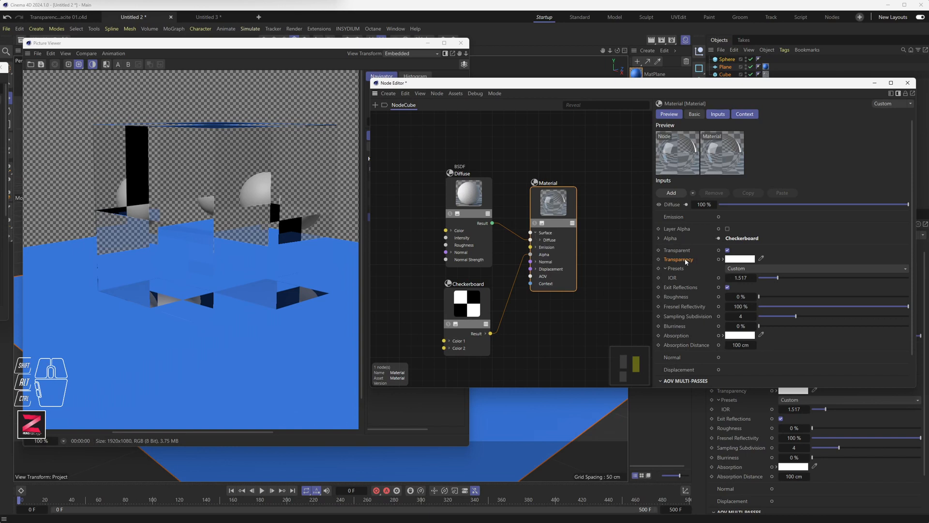
click(741, 270)
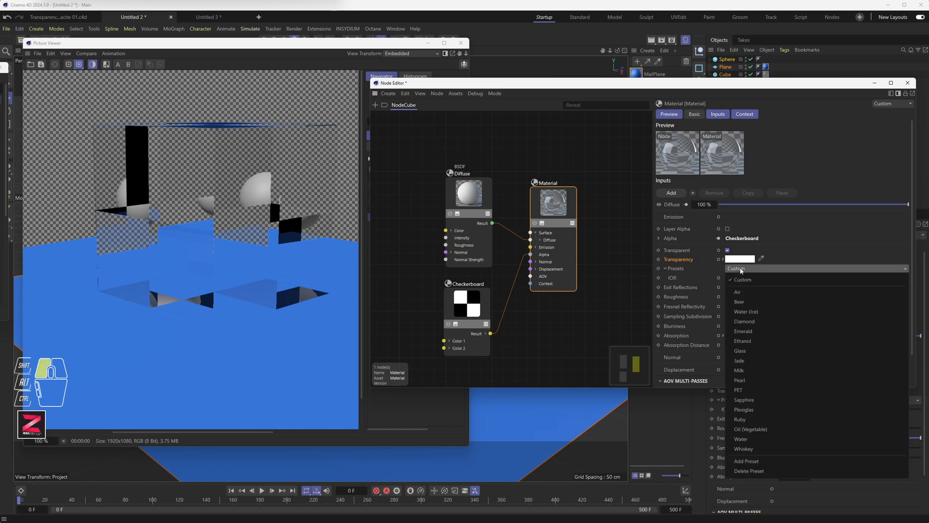
click(749, 471)
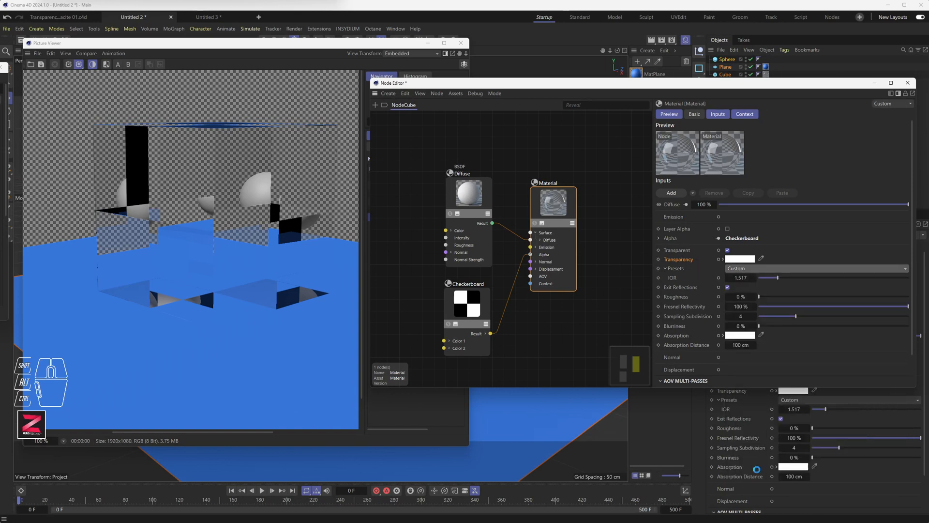
Disable Transparent on the Material node and close the Node Editor
click(517, 230)
drag(560, 201, 578, 207)
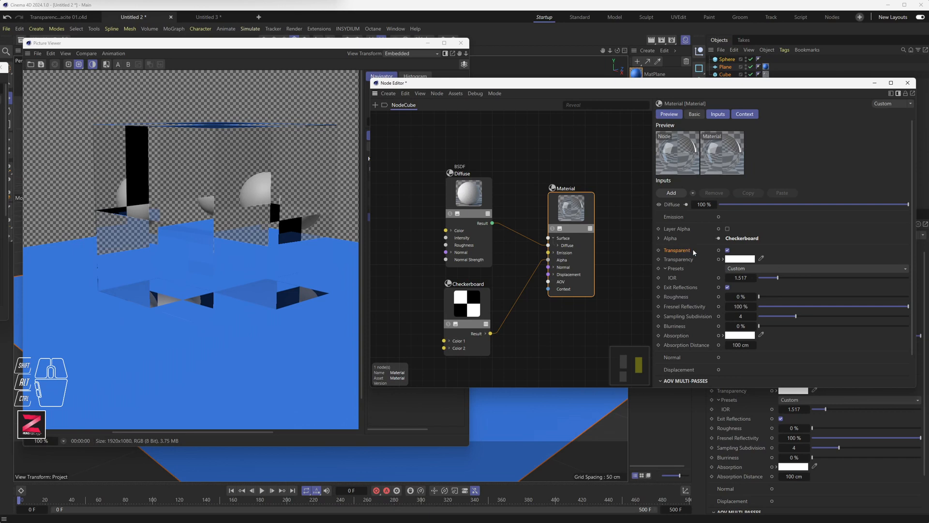
click(728, 250)
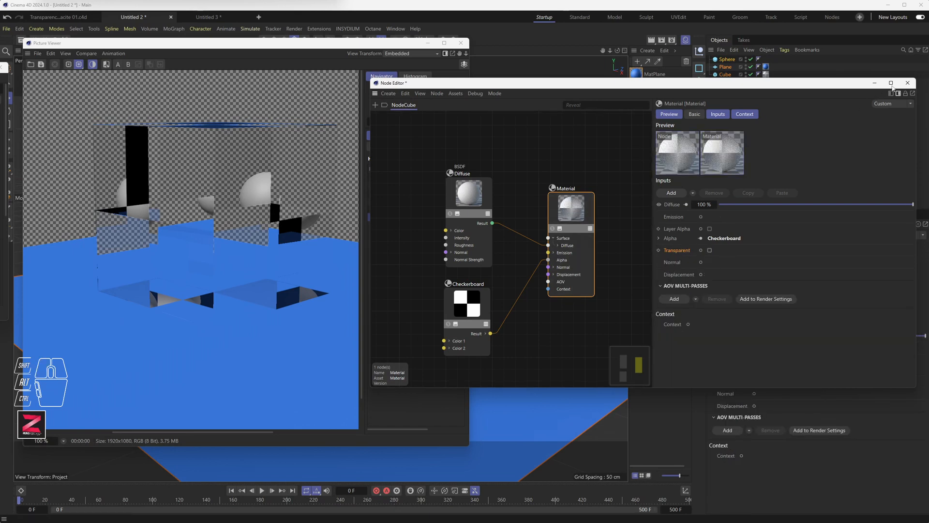
click(908, 84)
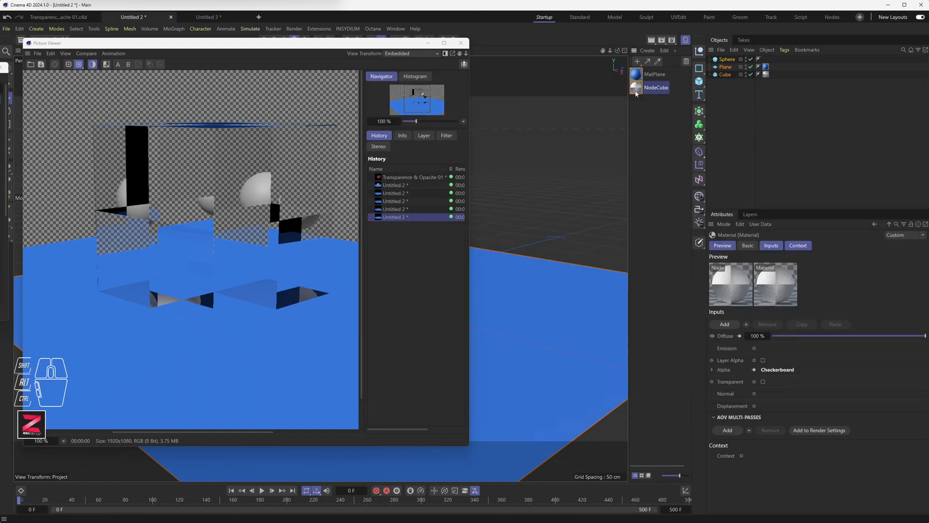
Reopen the NodeCube graph to review the Checkerboard driving the Alpha input, and close it again
click(658, 60)
drag(807, 86, 511, 87)
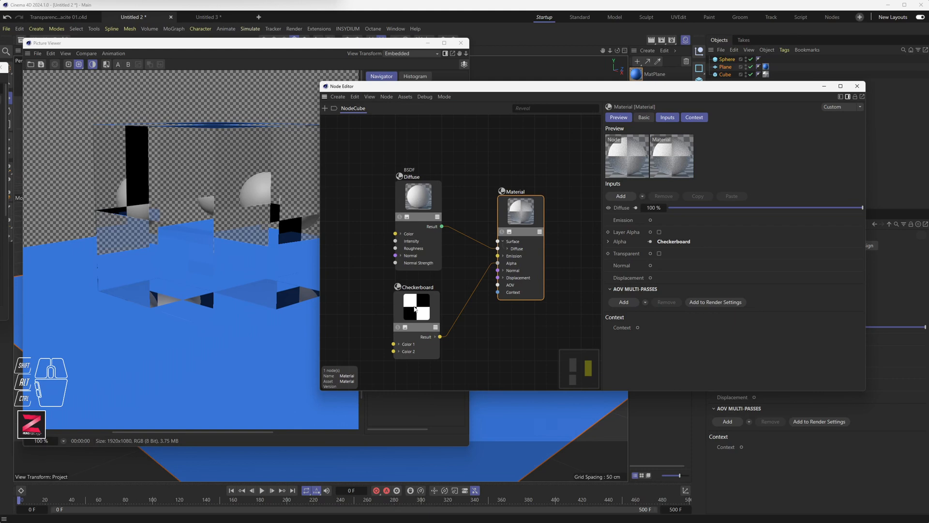
click(857, 86)
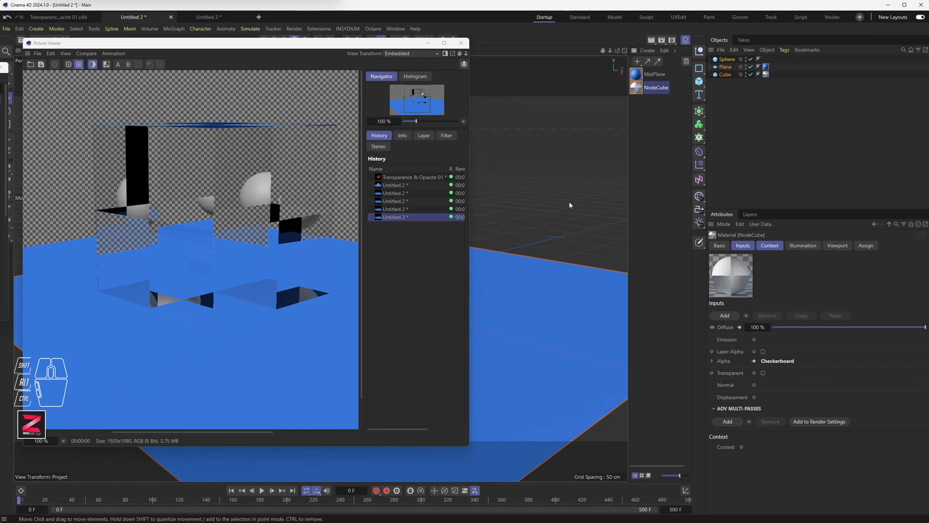
Render the cube without transparency in a widened Picture Viewer and turn off the image's alpha display
click(662, 41)
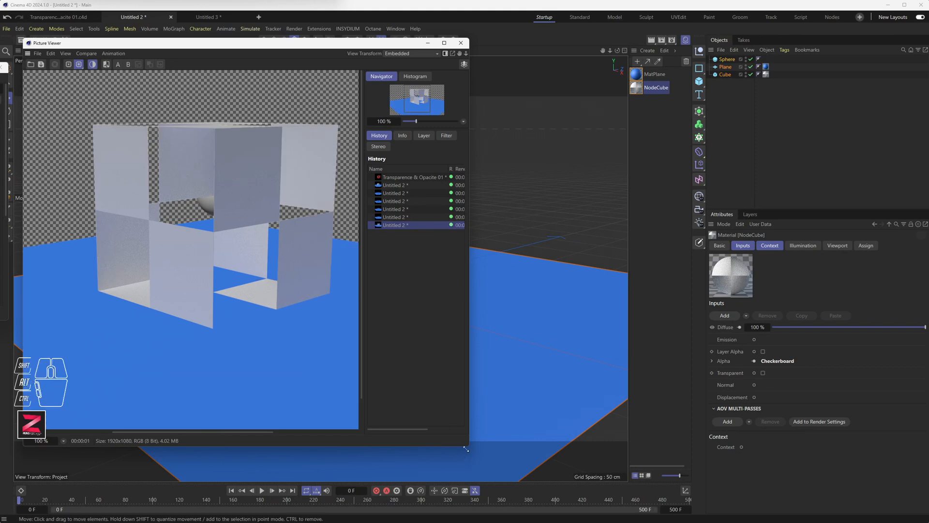
drag(469, 445, 590, 420)
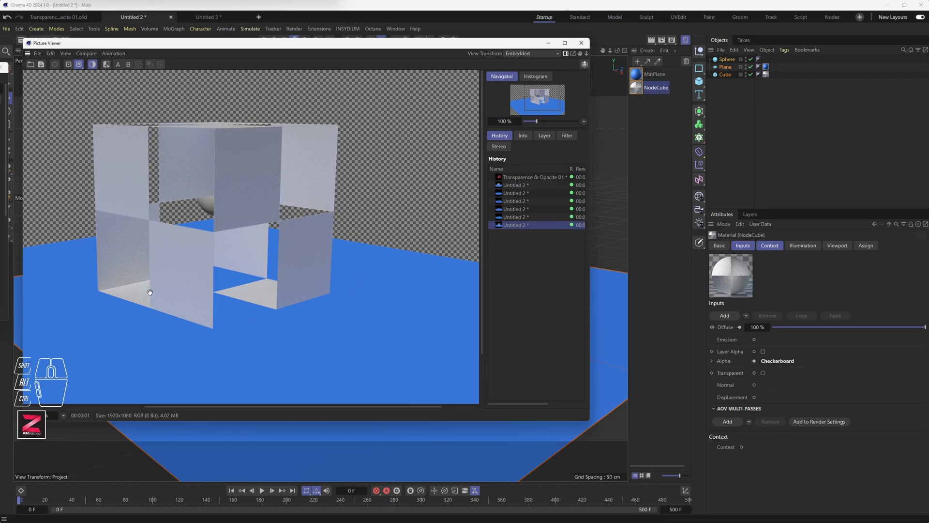
drag(172, 192, 193, 177)
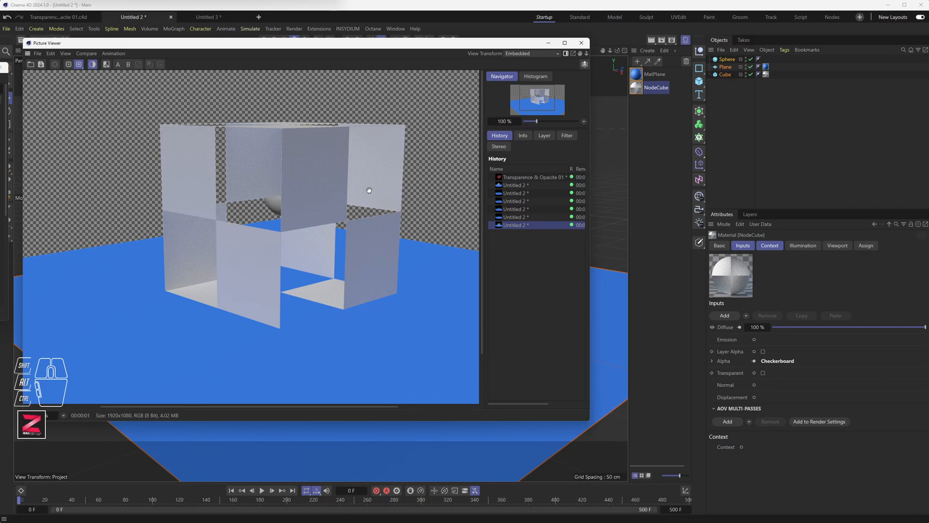
drag(479, 47, 548, 90)
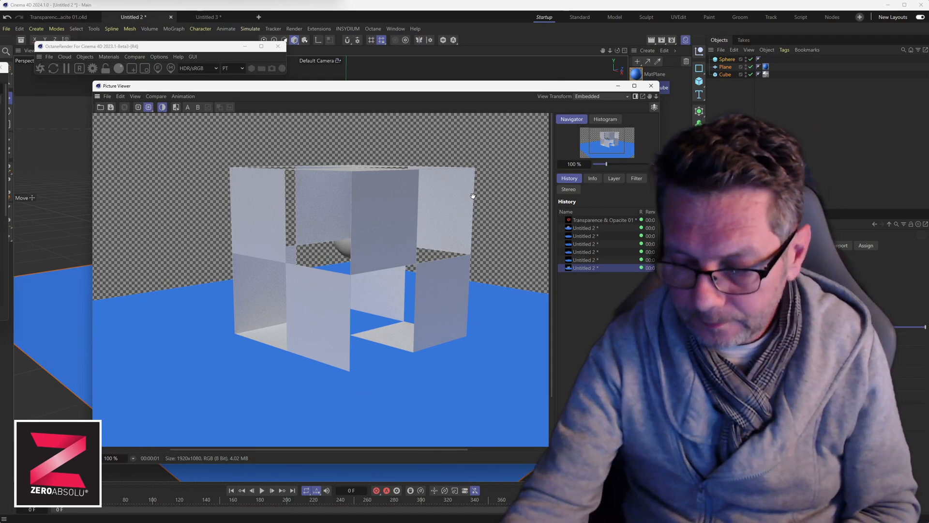
click(163, 107)
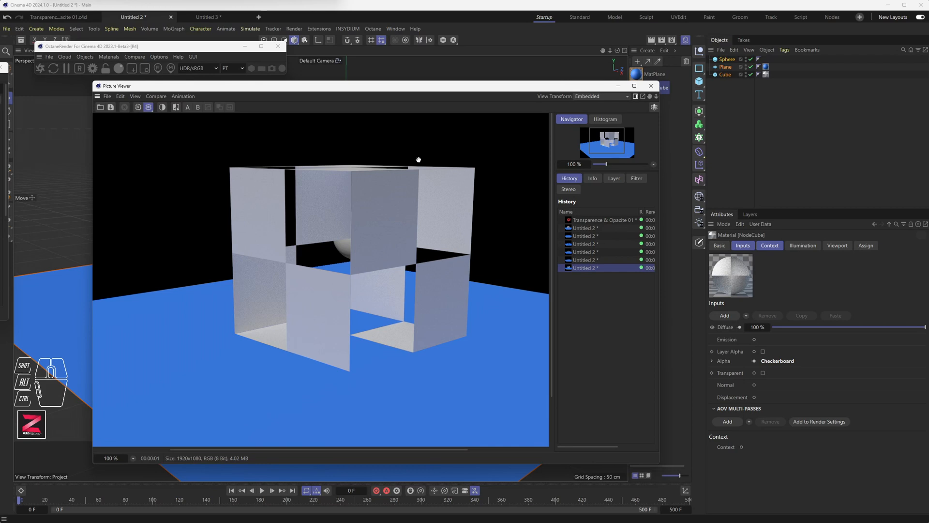
drag(581, 92, 537, 87)
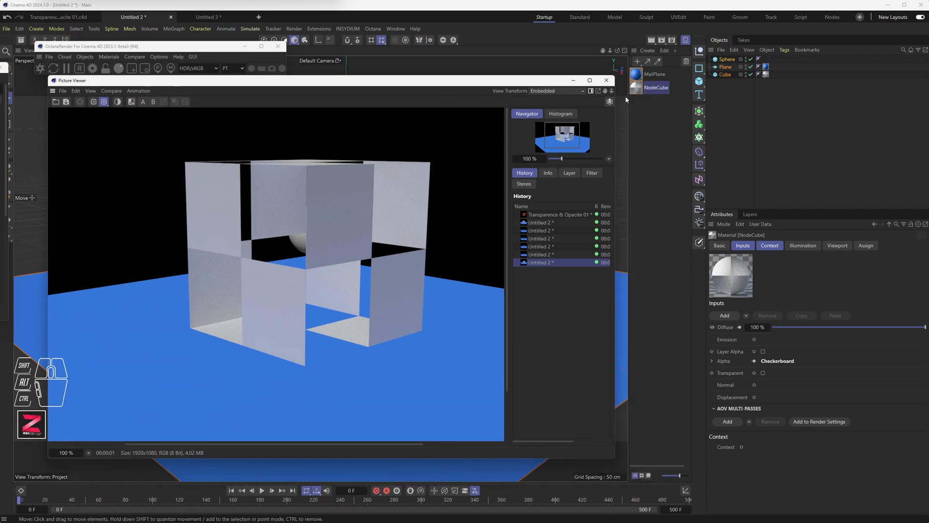
Reopen the NodeCube material's graph, enable Transparent on the Material node, and expose all of its input ports
double_click(651, 87)
drag(666, 90, 273, 92)
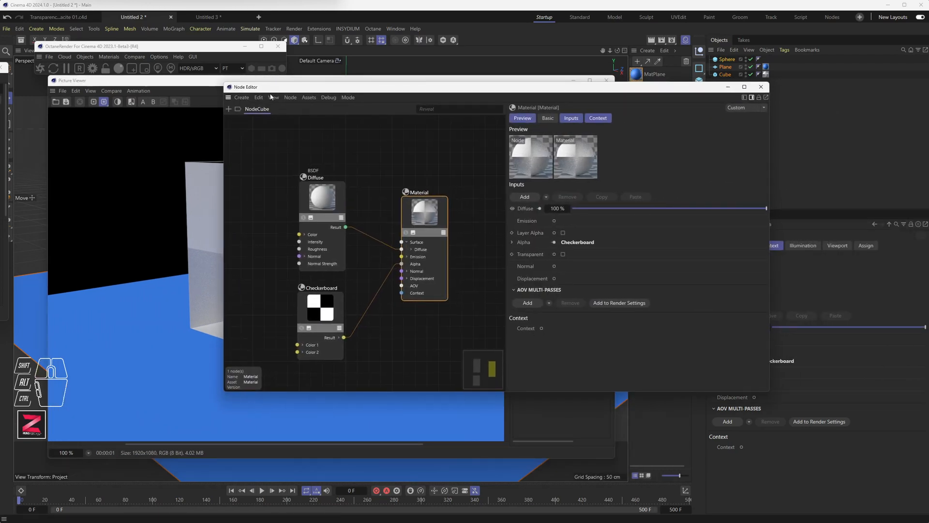
drag(430, 213, 414, 205)
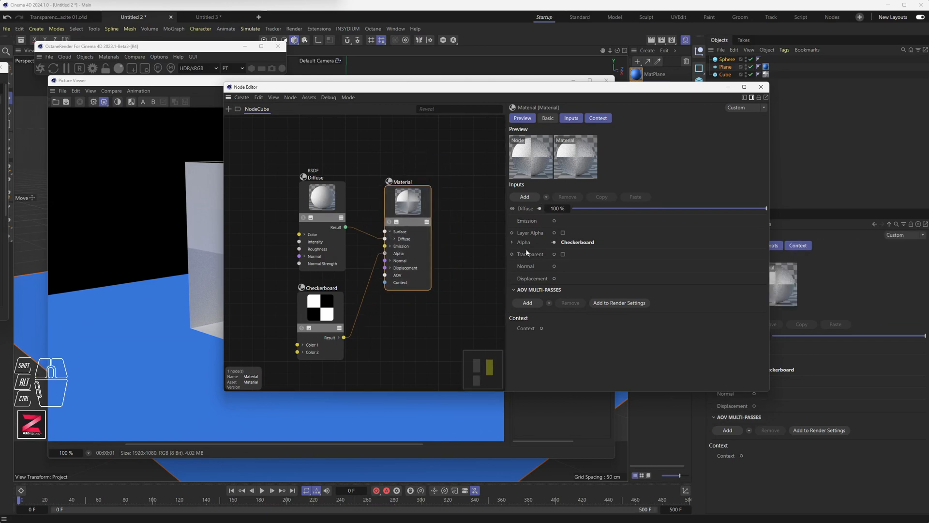
click(563, 254)
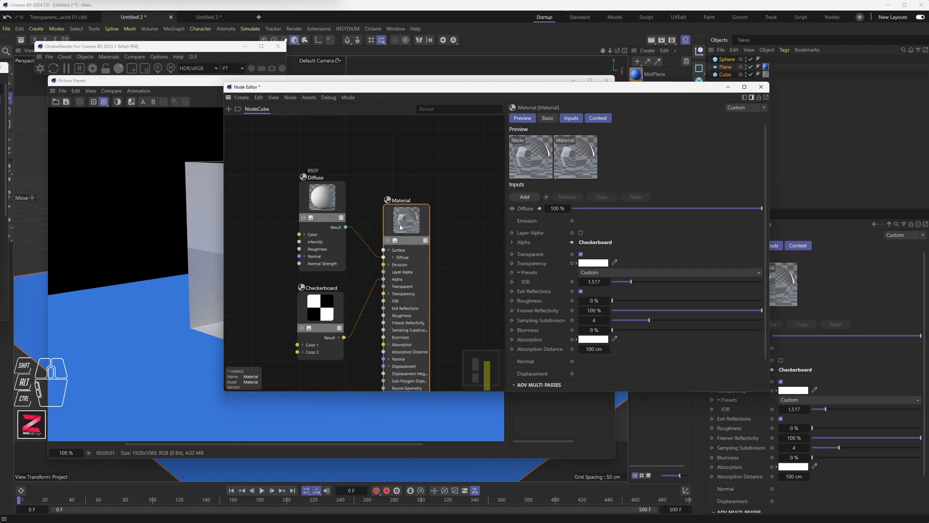
Reposition the Material node beside the Diffuse and Checkerboard nodes and add all of its input ports
drag(400, 228, 400, 176)
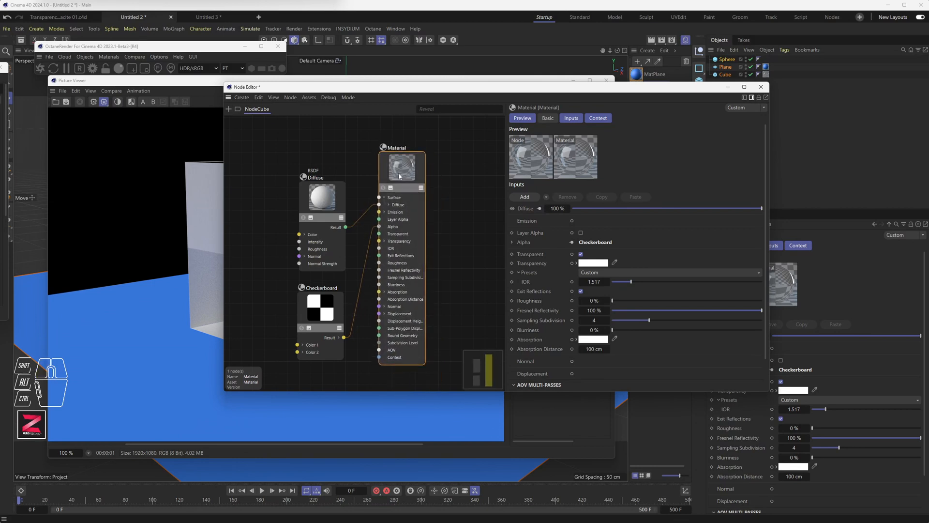
right_click(398, 174)
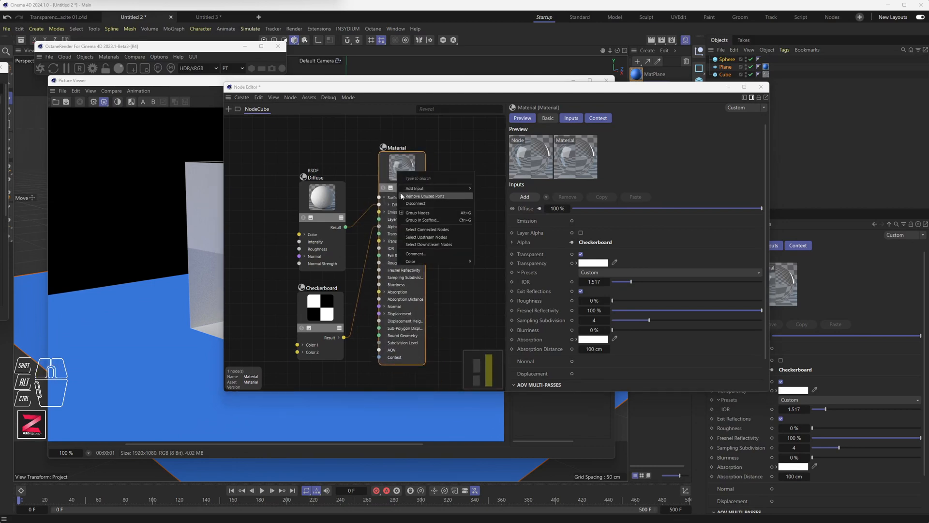
mouse_move(413, 191)
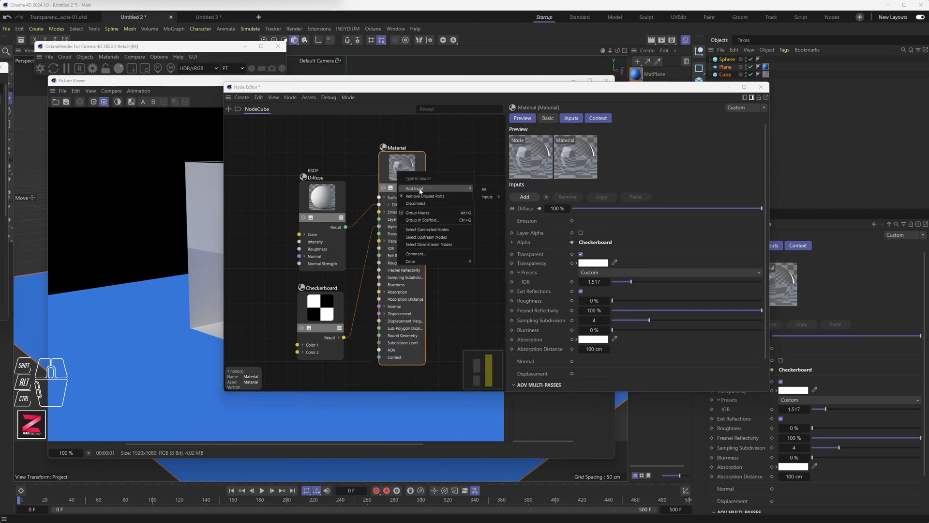
click(487, 191)
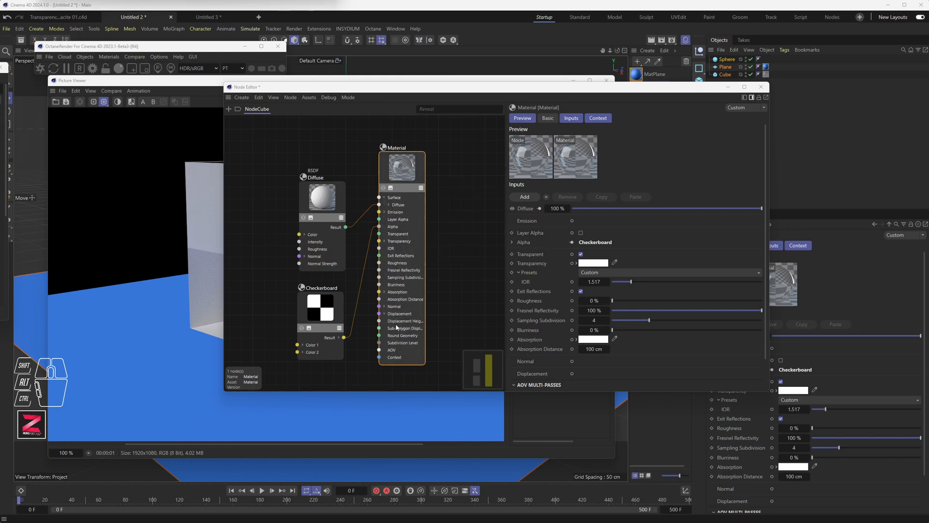
drag(402, 167, 421, 198)
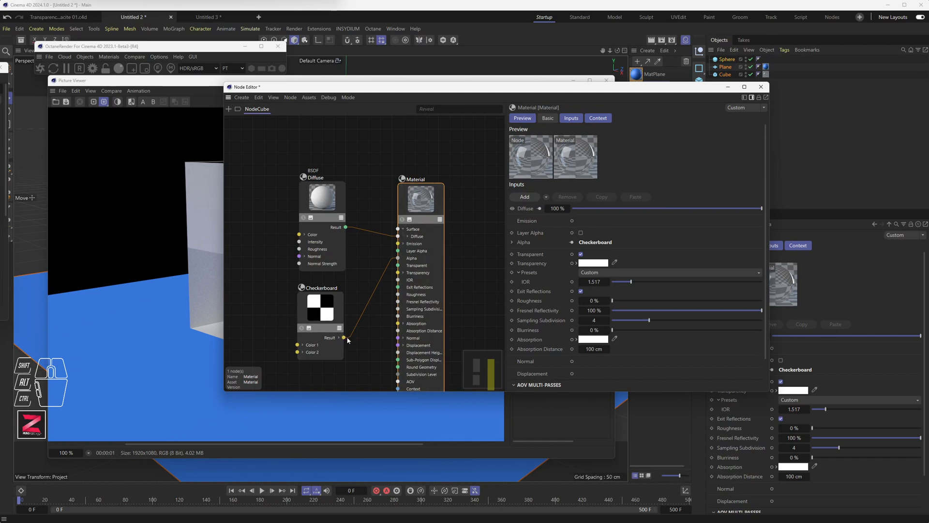
Connect the Checkerboard's Result to the Material node's Transparent input and remove its connection to Alpha
drag(345, 338, 397, 257)
mouse_move(398, 260)
mouse_down()
mouse_move(388, 264)
mouse_move(399, 267)
mouse_up()
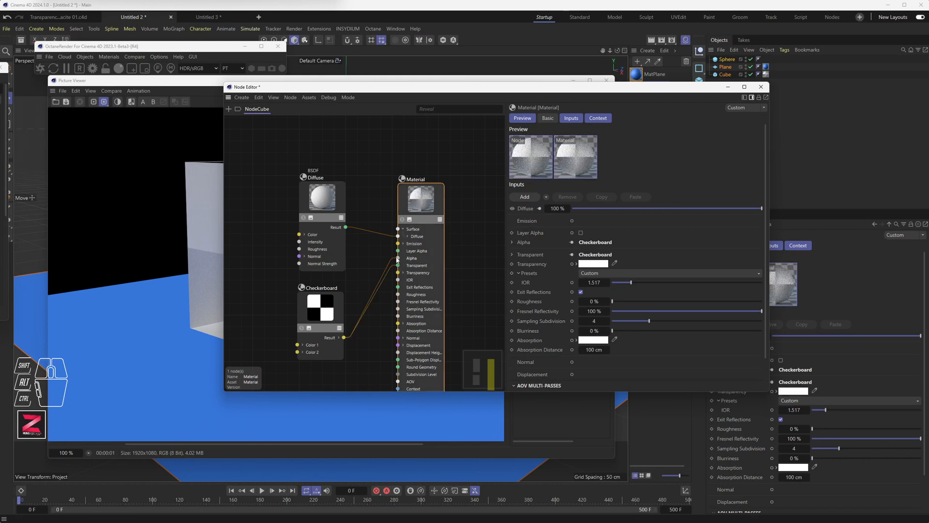
right_click(384, 260)
click(383, 249)
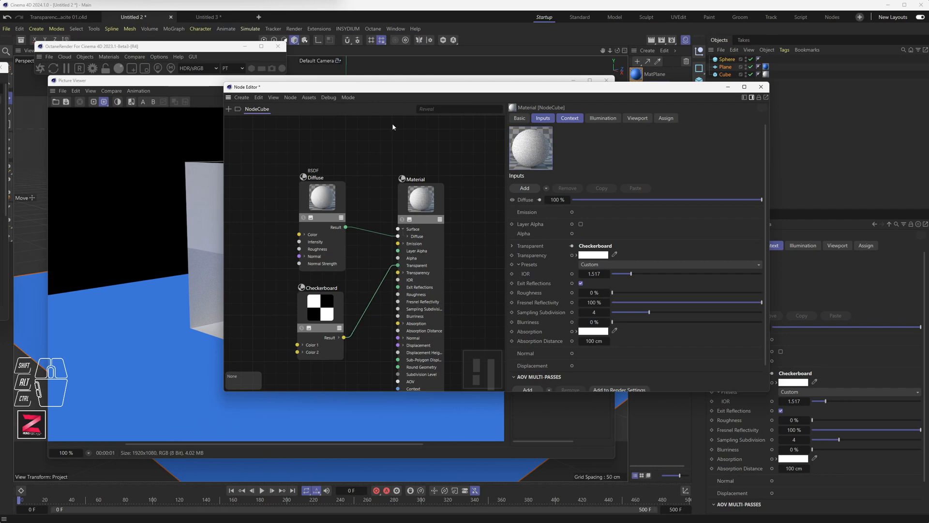
Render the cube in the Picture Viewer with the Checkerboard driving Transparent, then bring back the NodeCube graph to check that input
drag(367, 91, 512, 113)
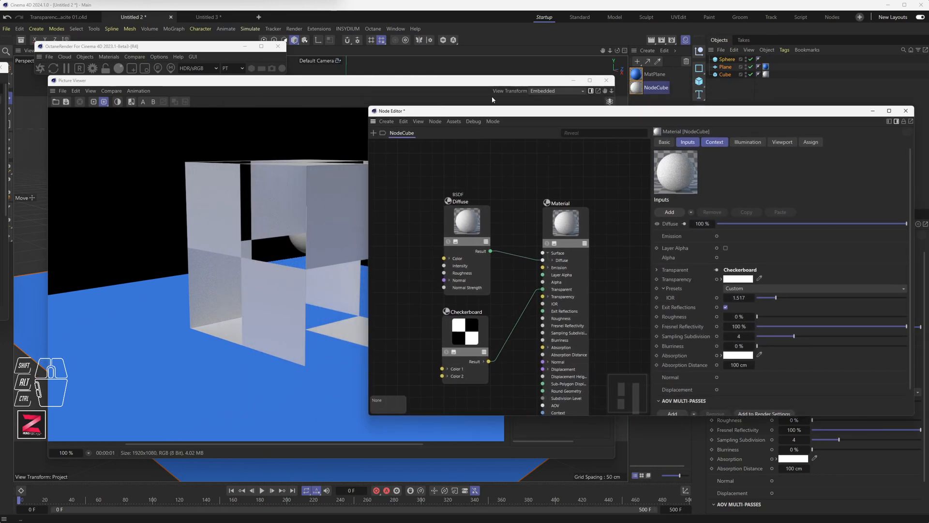
click(661, 40)
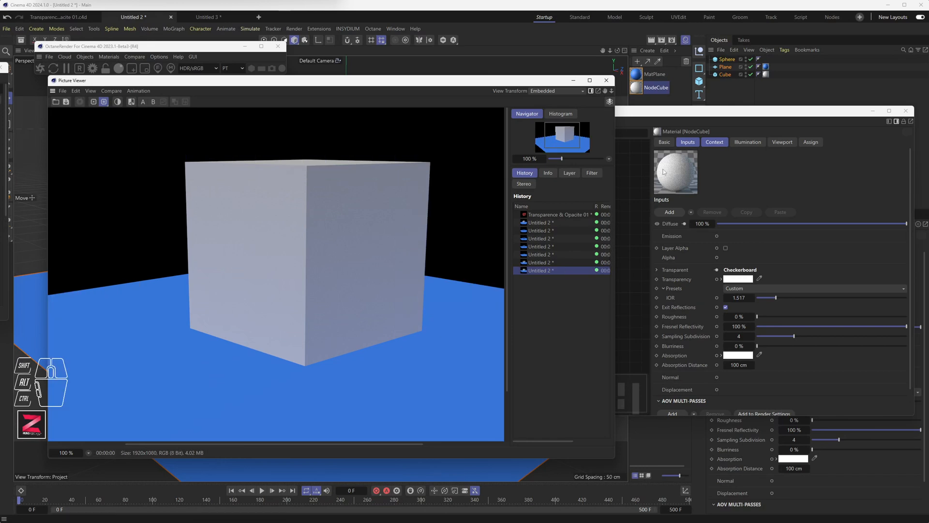
drag(695, 115, 617, 111)
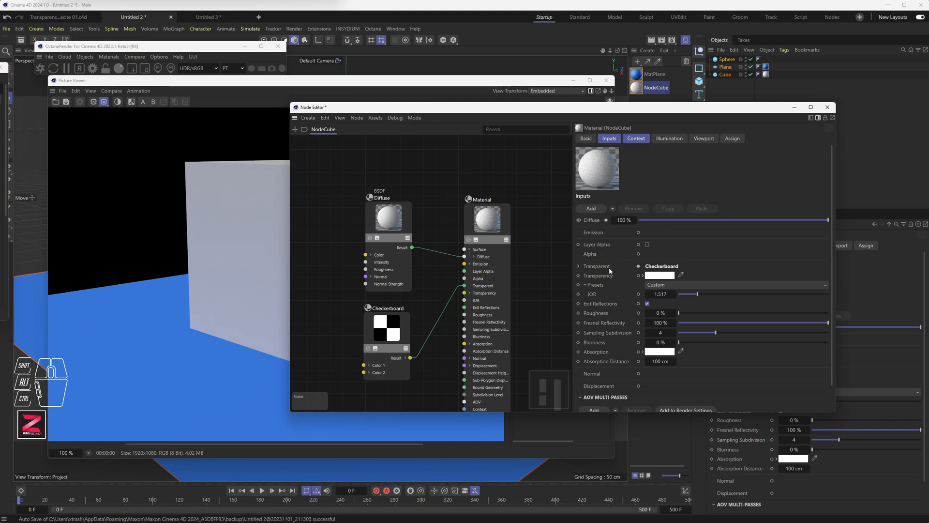
click(638, 267)
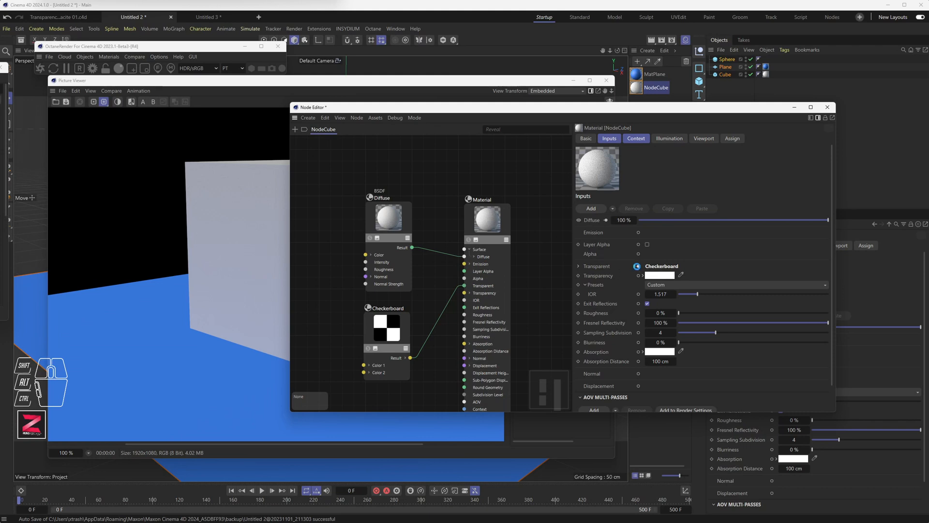
click(635, 267)
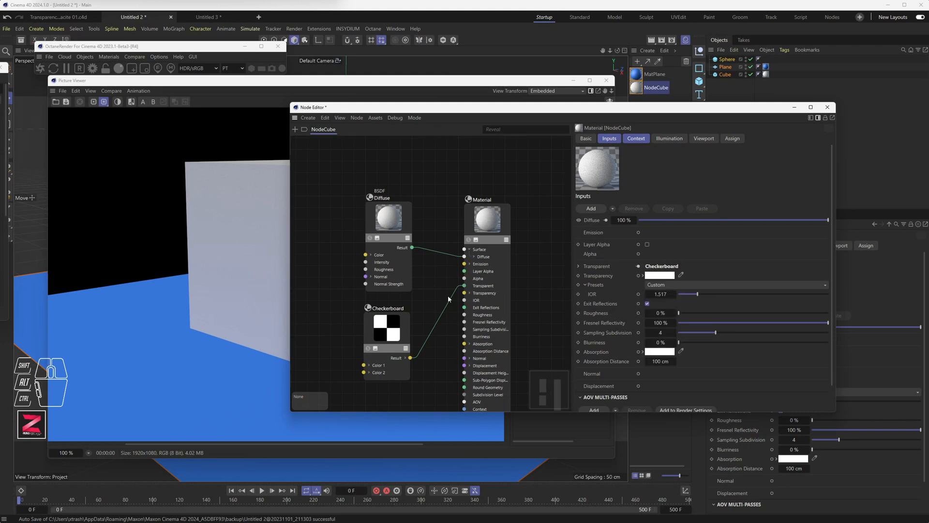
Move the Checkerboard connection from Transparent to the Transparency input, and toggle the Material node's Transparent option off and back on
mouse_move(464, 288)
mouse_down()
mouse_move(449, 297)
mouse_move(465, 294)
mouse_up()
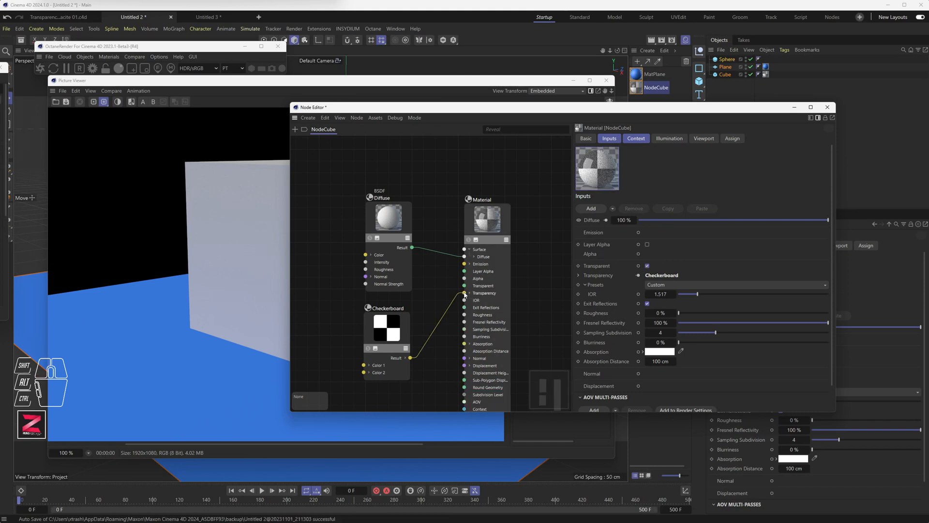
click(480, 288)
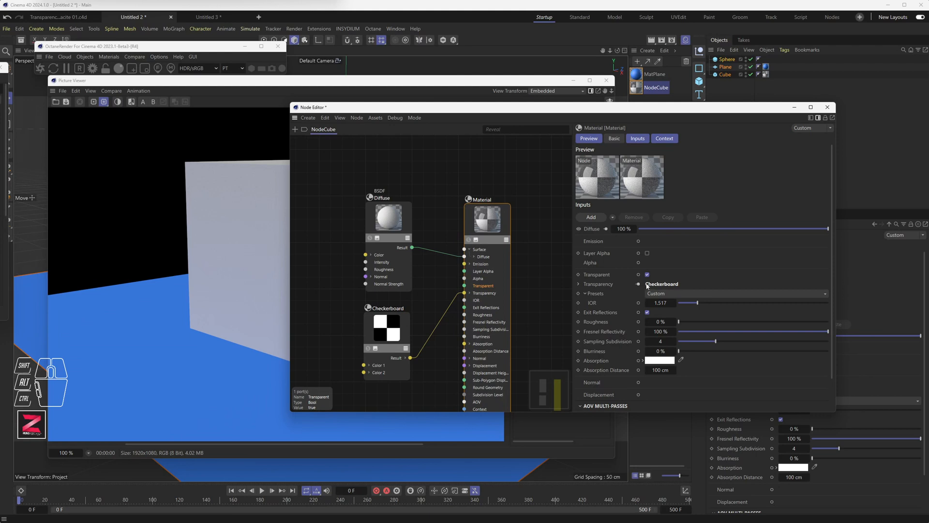
click(598, 275)
click(648, 275)
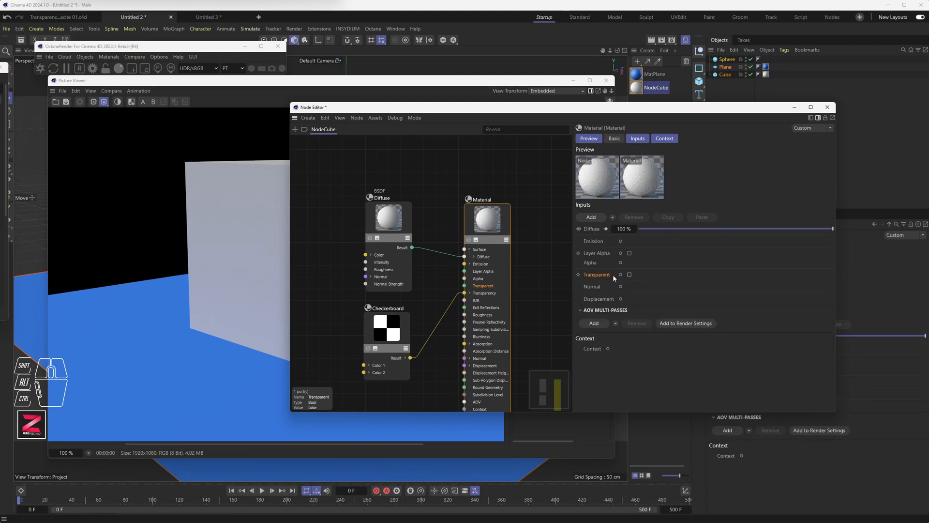
click(629, 274)
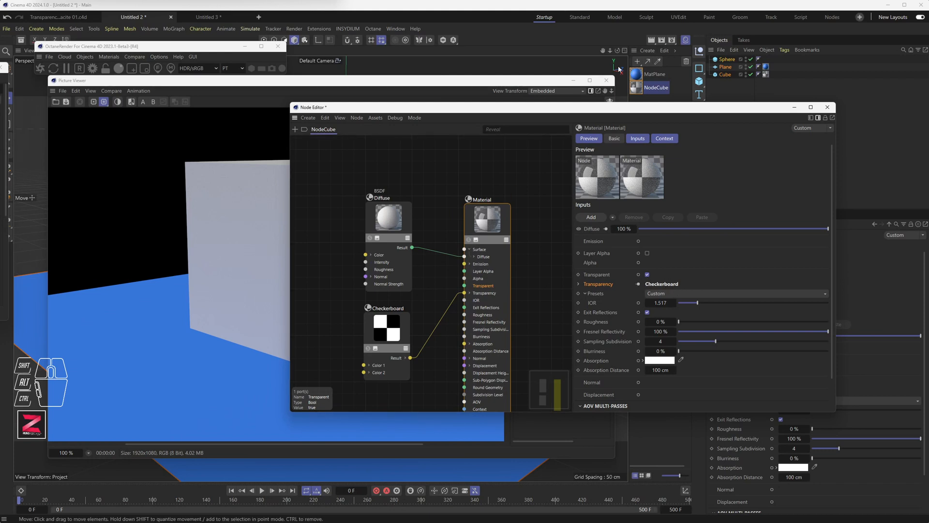
Render the cube with the Checkerboard-driven Transparency in the Picture Viewer and toggle the image's alpha display on and off
click(661, 40)
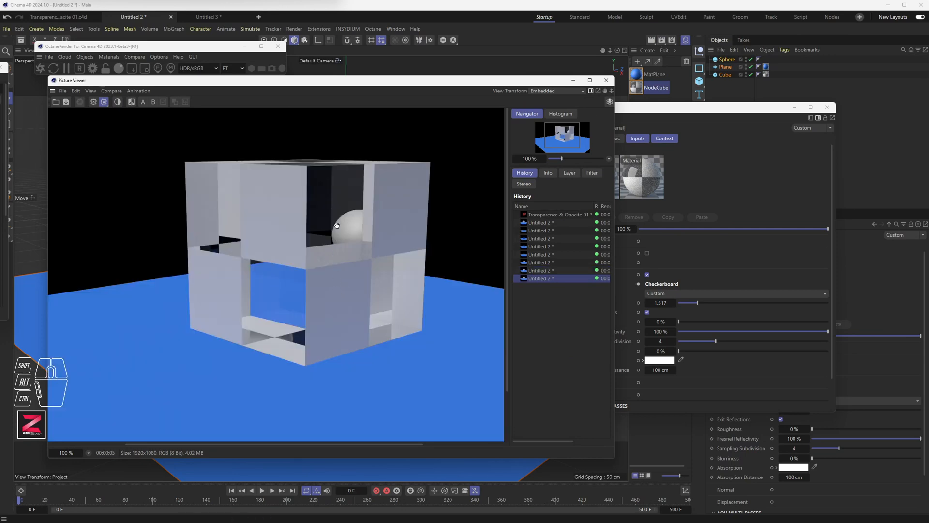
click(118, 102)
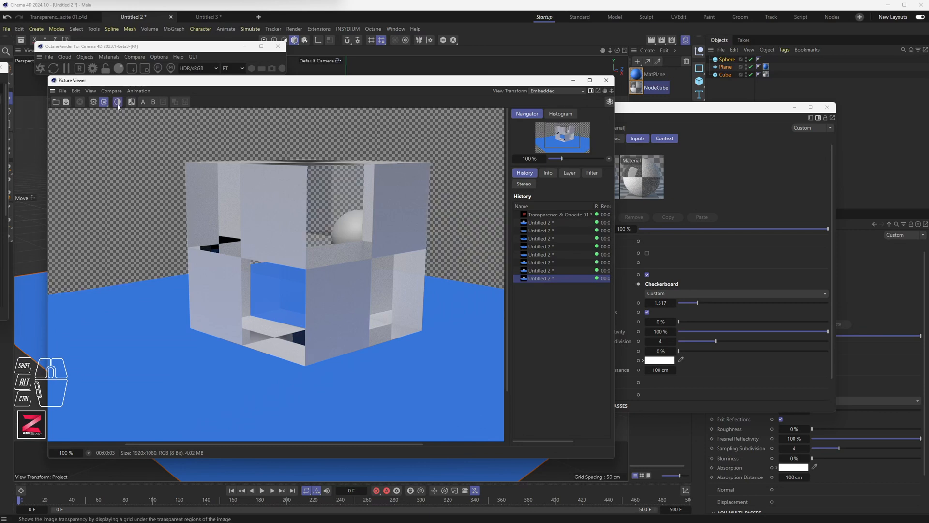
click(118, 102)
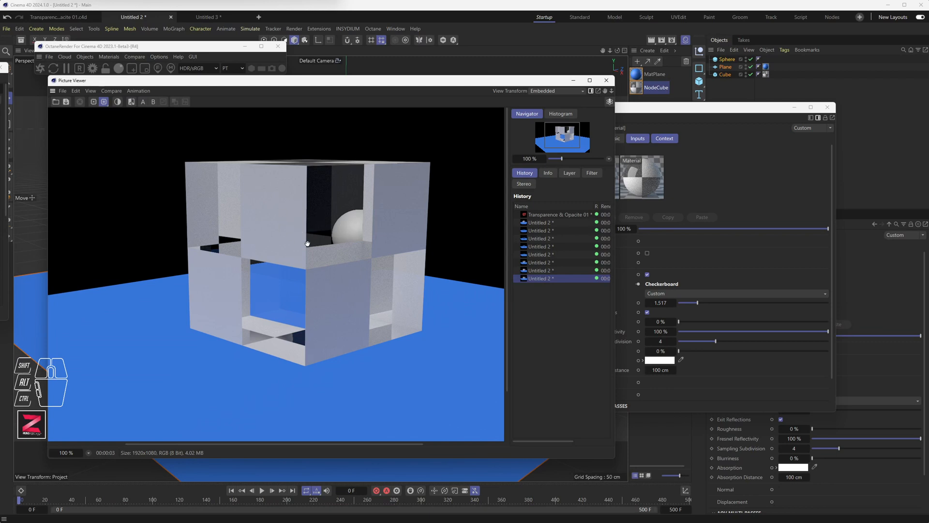
Move the Picture Viewer aside to uncover the viewport and close the Node Editor
drag(318, 84, 682, 87)
double_click(357, 106)
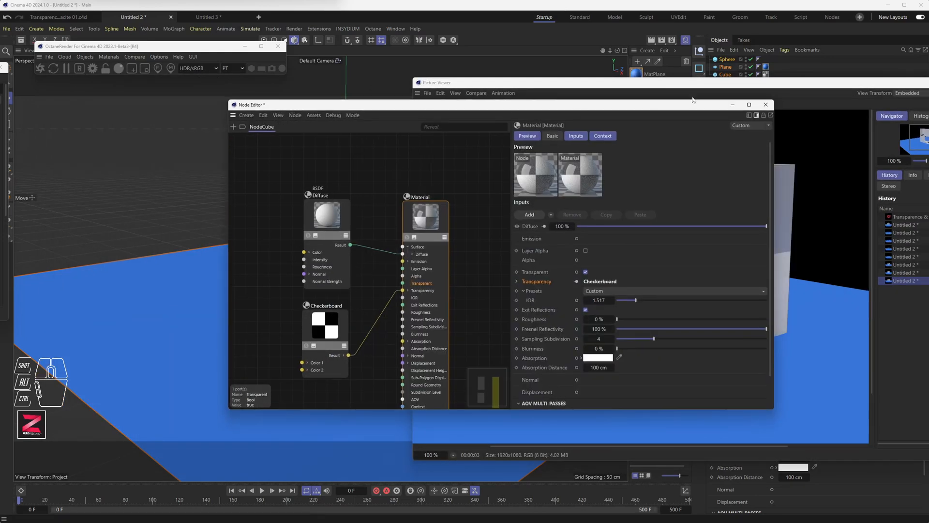
click(766, 105)
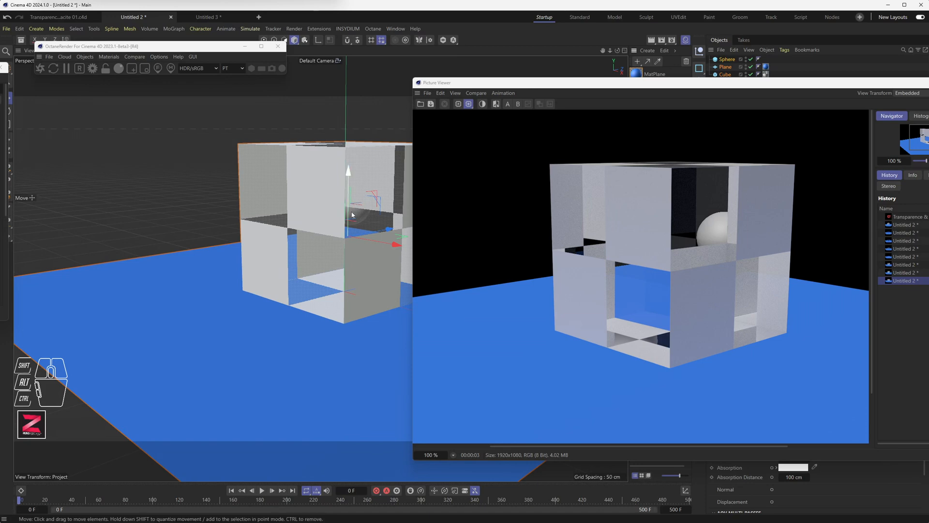
Select the Sphere and render the scene from a slightly lower viewing angle in the Picture Viewer
click(728, 60)
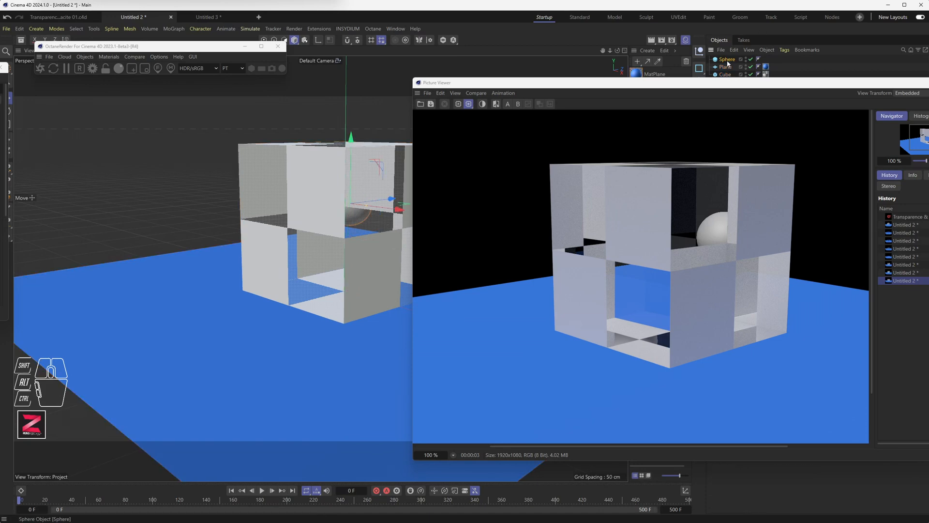
drag(371, 208, 320, 176)
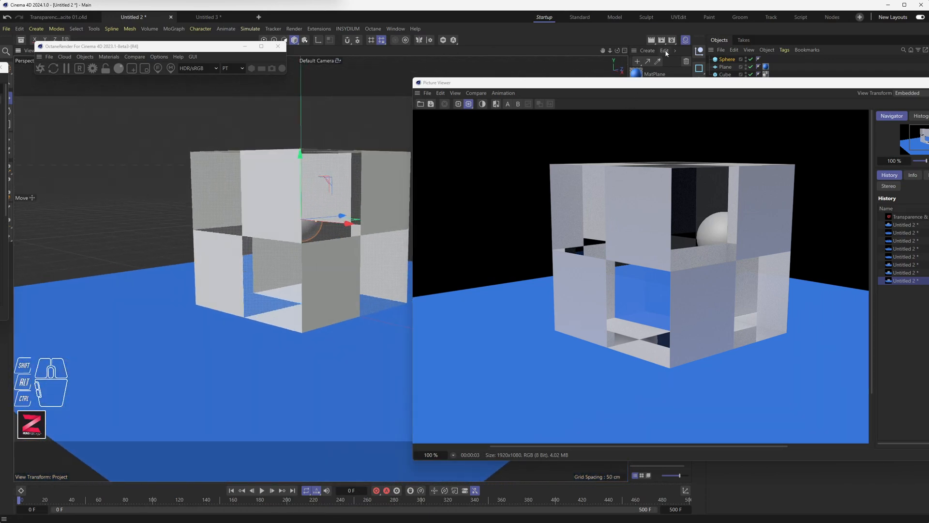
key(shift+r)
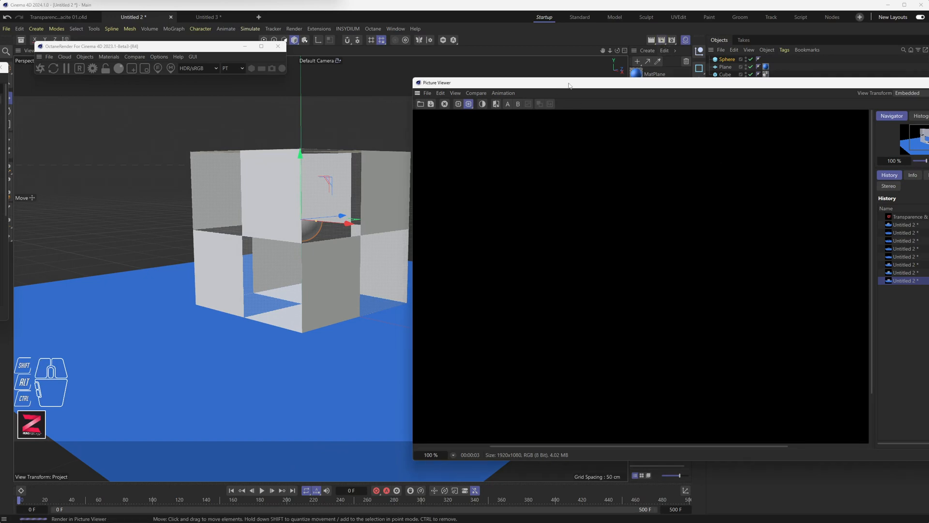
click(554, 85)
drag(399, 85, 385, 85)
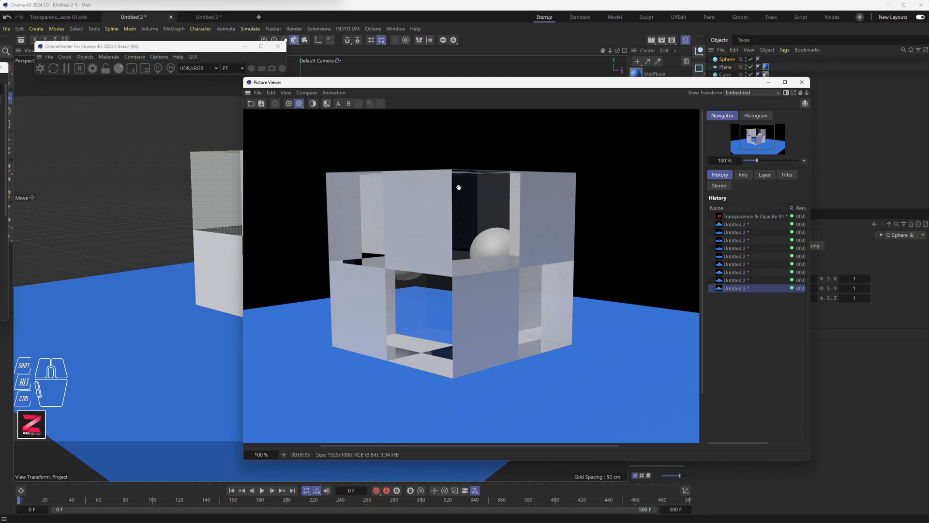
Turn on the render's alpha display and examine the cube's transparent squares and the sphere up close
click(312, 104)
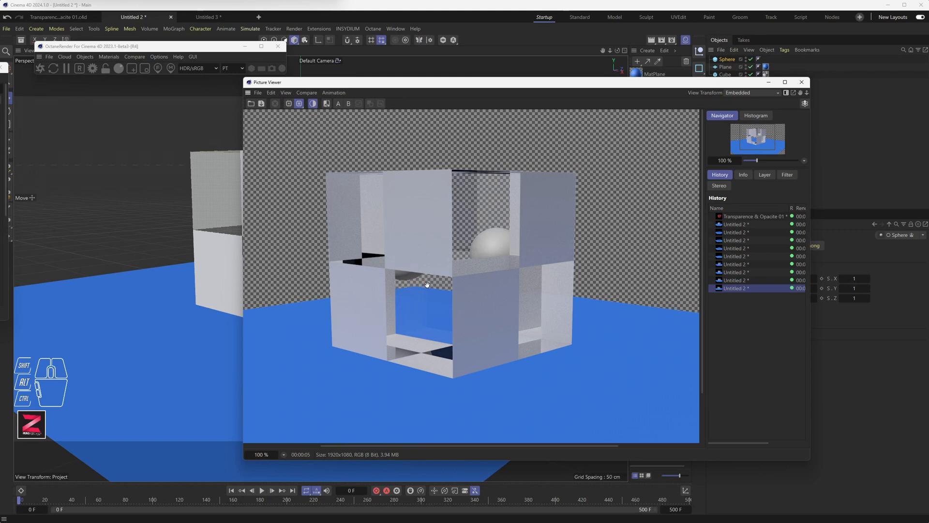
scroll(428, 287, up, 1)
scroll(428, 287, up, 3)
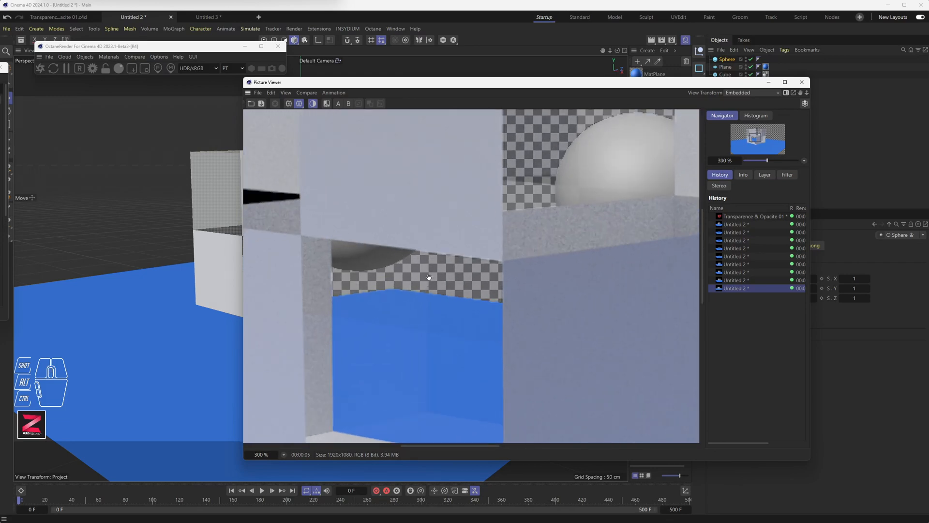
drag(477, 262, 503, 315)
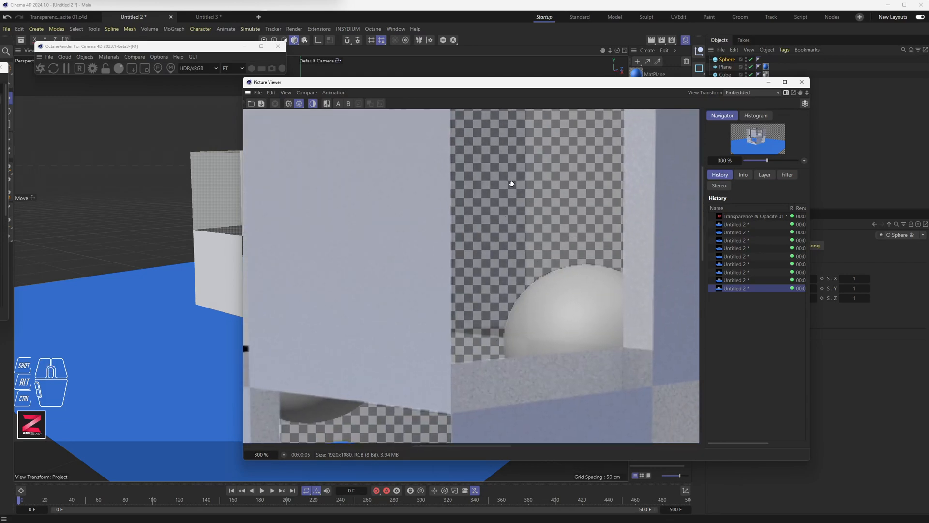
scroll(536, 203, down, 5)
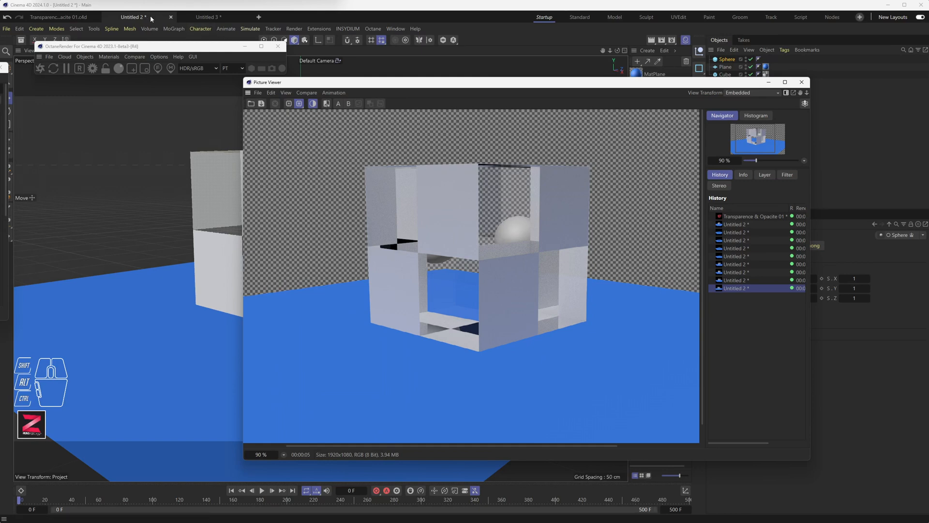
Switch to the Untitled 3 document, close the Picture Viewer, and start rendering the scene in the Octane Live Viewer
click(208, 17)
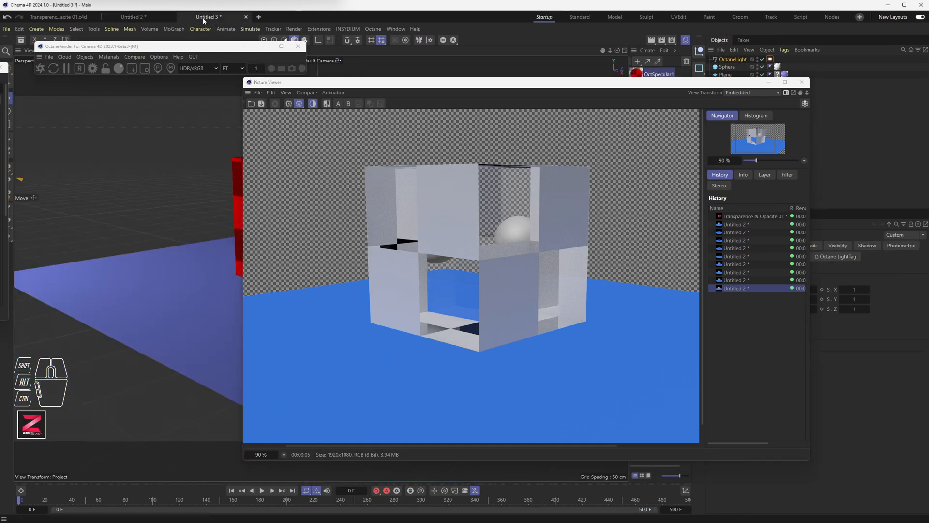
click(802, 82)
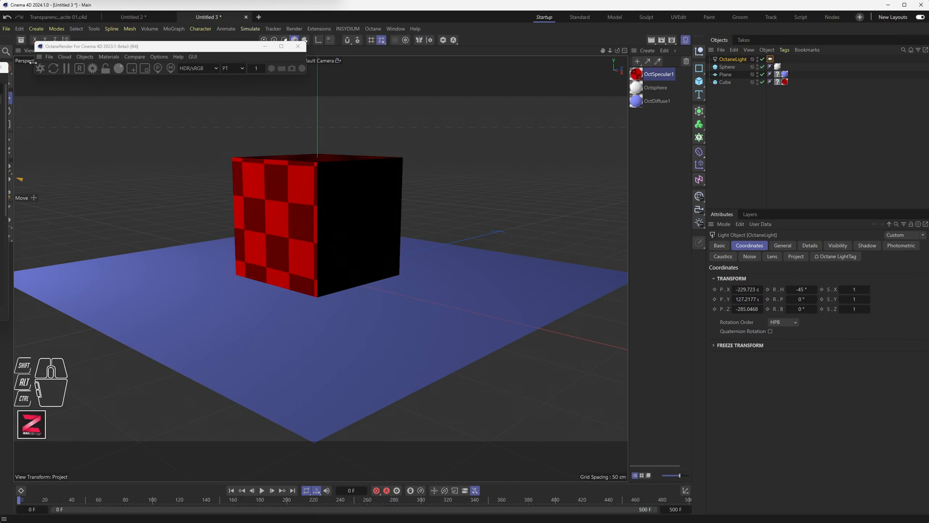
click(39, 69)
drag(6, 0, 225, 143)
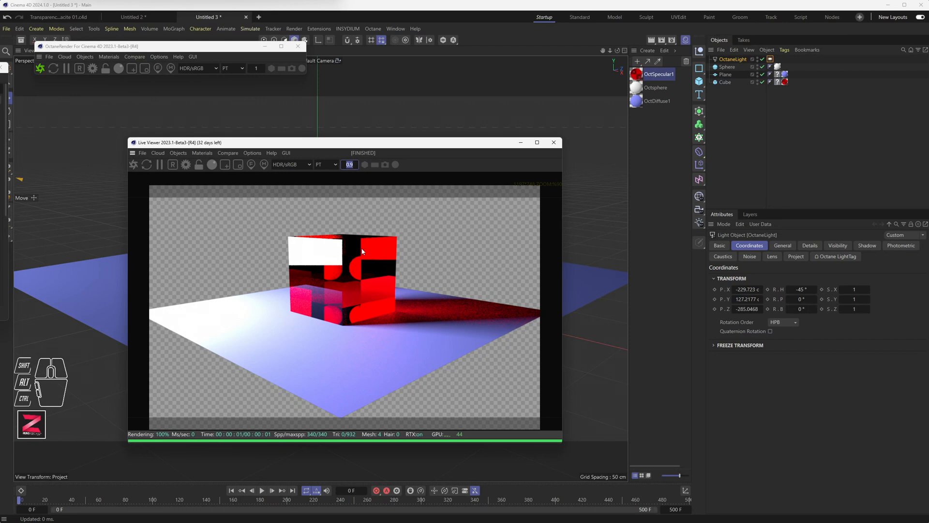
Add an Octane Texture Environment to the scene and set its type to Visible environment
click(109, 57)
mouse_move(84, 56)
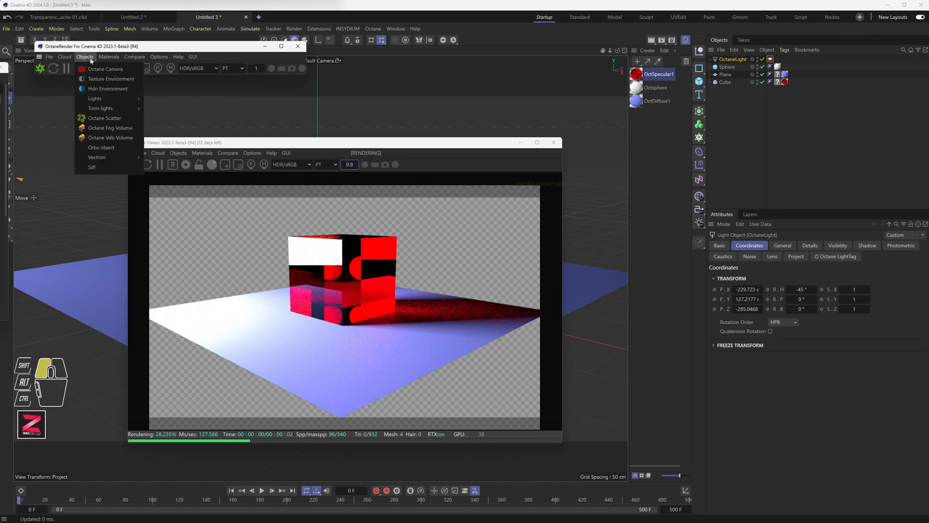
click(91, 79)
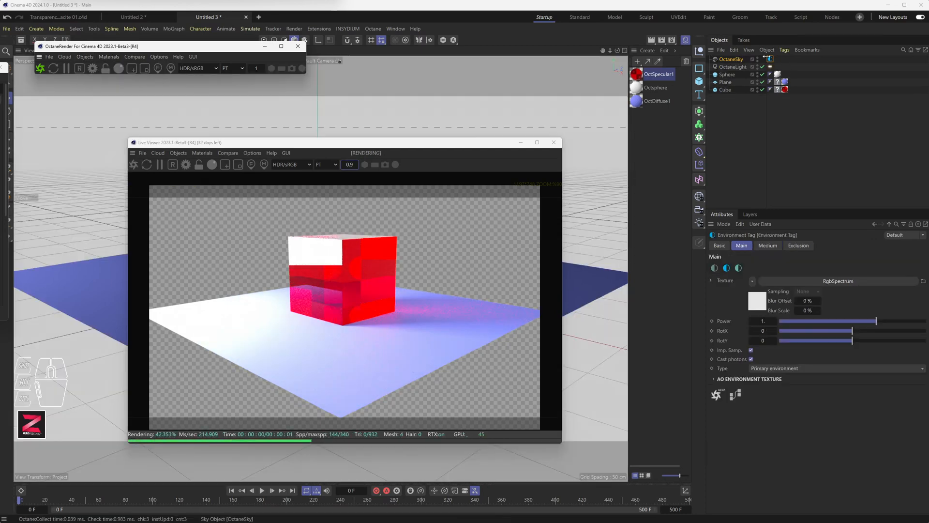
click(823, 367)
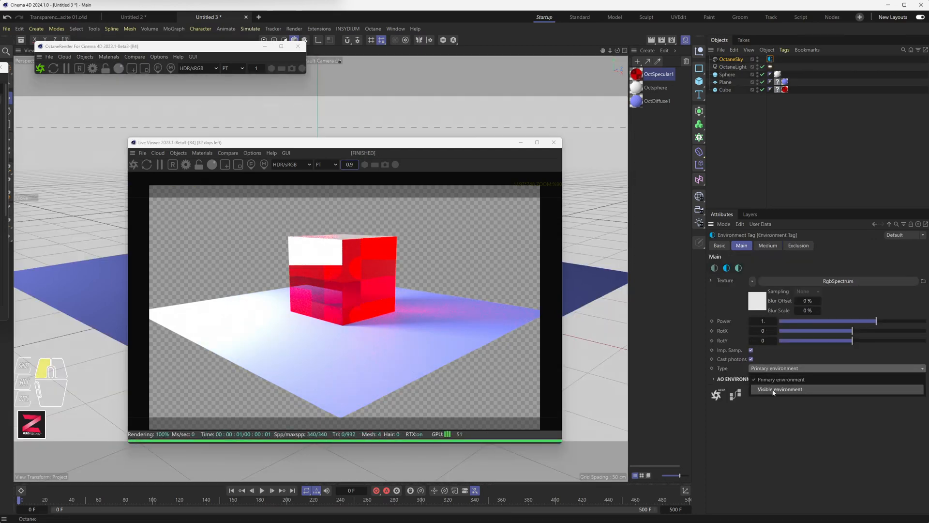
click(775, 390)
Set the environment texture color to pure green (R 0, G 1, B 0) and restart the Live Viewer render
click(839, 280)
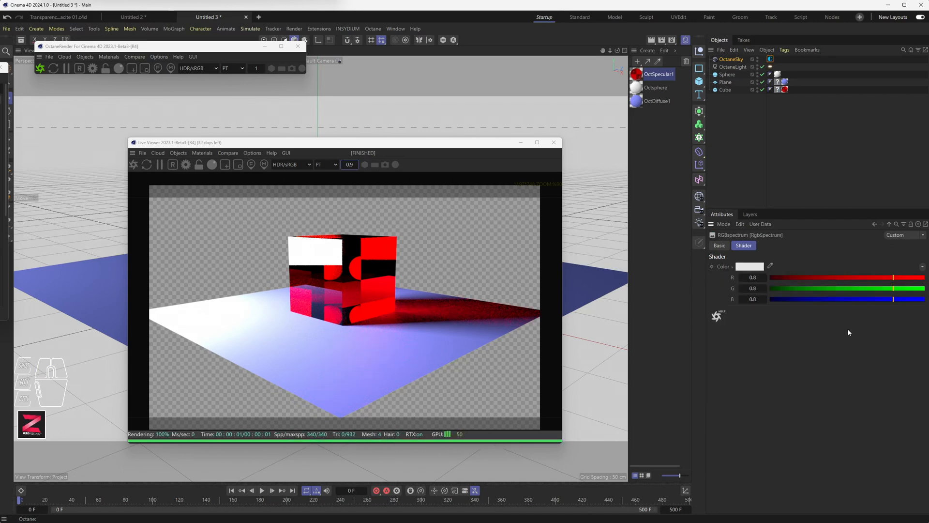
drag(895, 289, 608, 320)
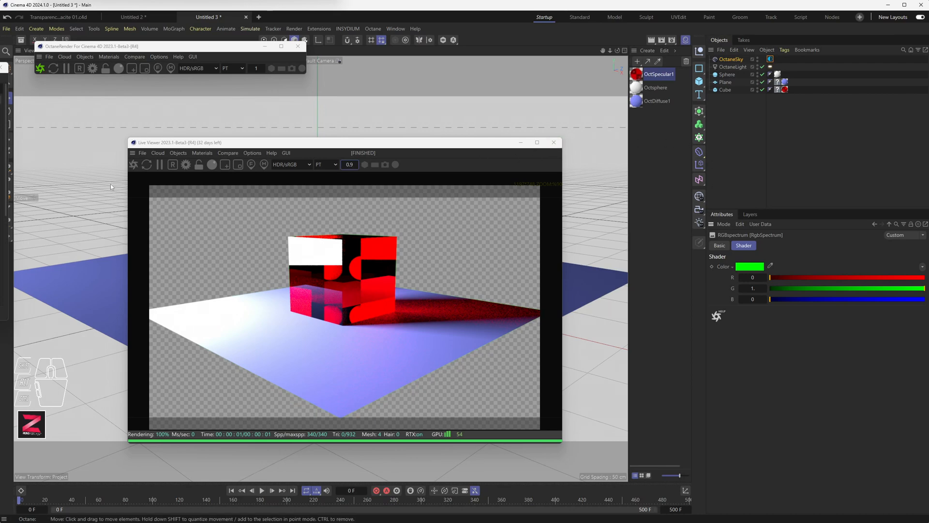
click(133, 166)
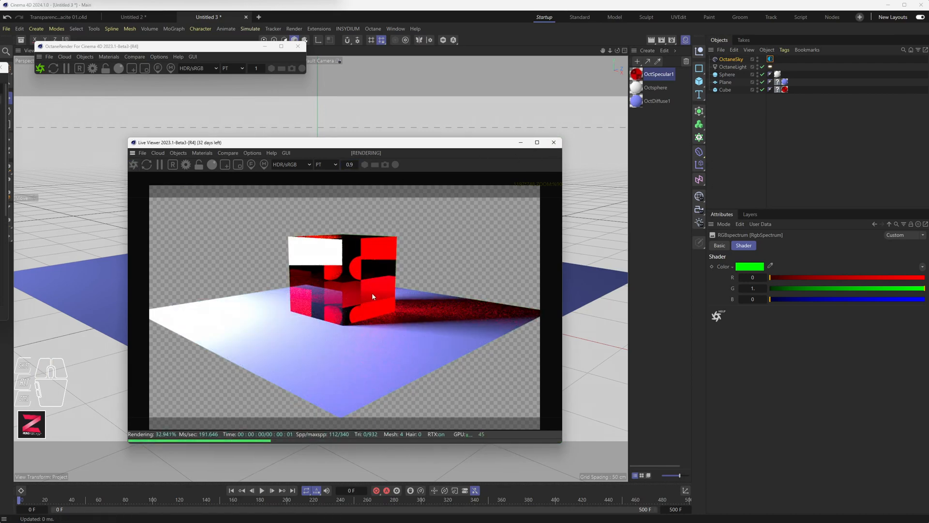
Examine the rendered red cube against the green environment up close from a different viewing angle
mouse_move(372, 297)
alt+mouse_down()
mouse_move(372, 278)
mouse_move(366, 290)
alt+mouse_up()
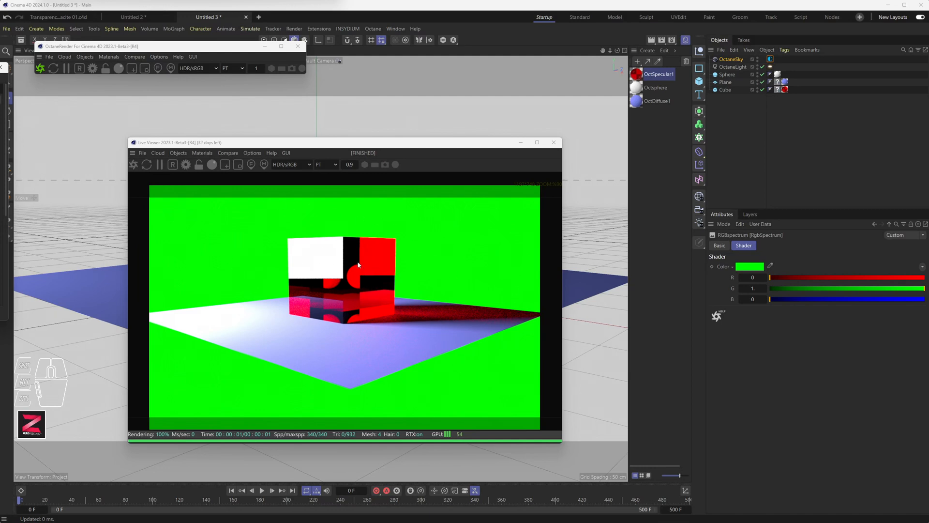
scroll(358, 265, up, 5)
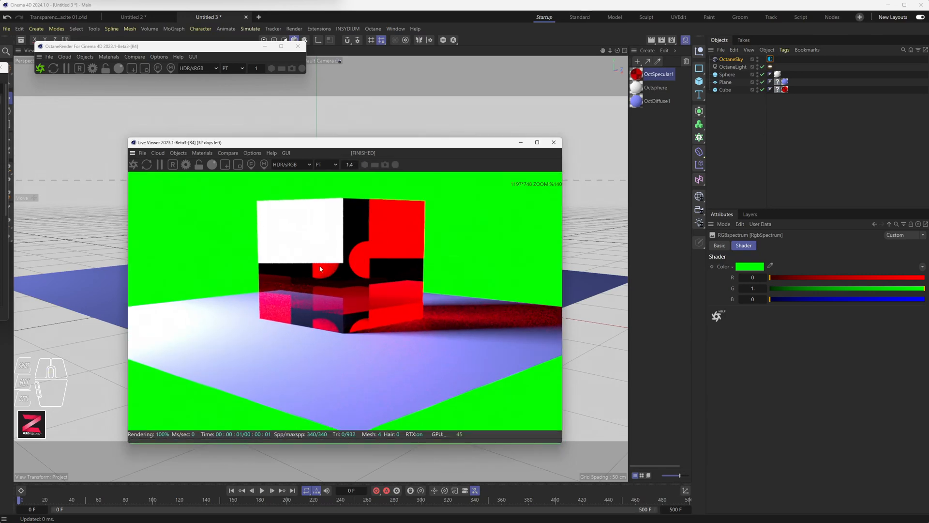
mouse_move(352, 265)
middle_down()
mouse_move(352, 281)
mouse_move(354, 266)
middle_up()
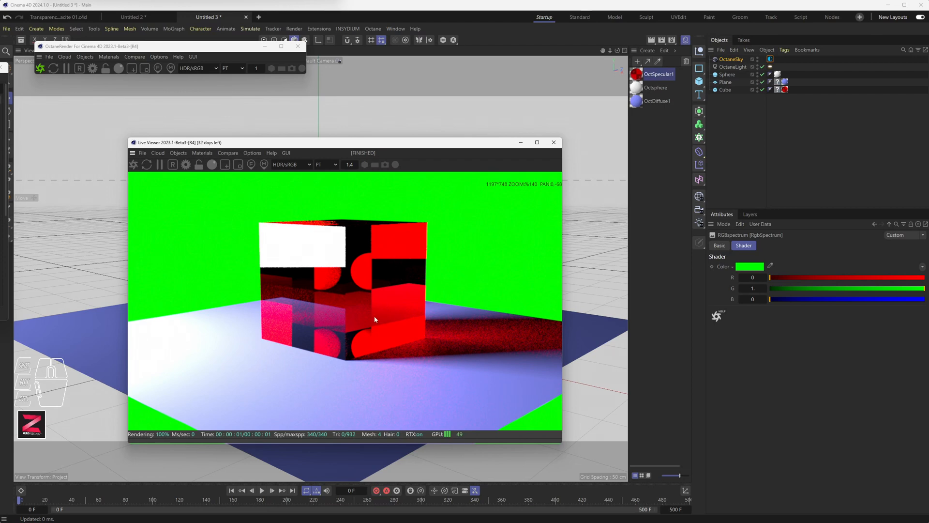
Set the OctSpecular1 material's Transmission color to pure blue (R 0, G 0, B 1) and close the Material Editor
double_click(637, 75)
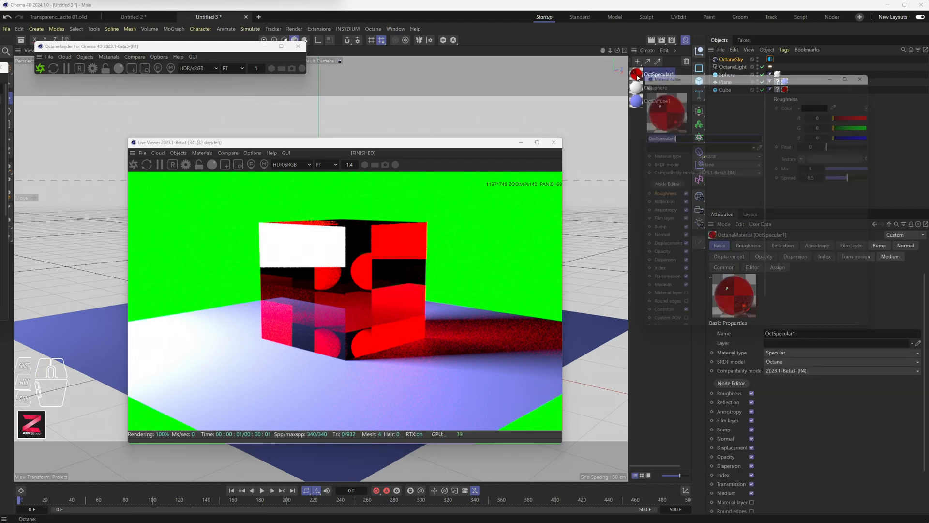
drag(699, 65, 473, 66)
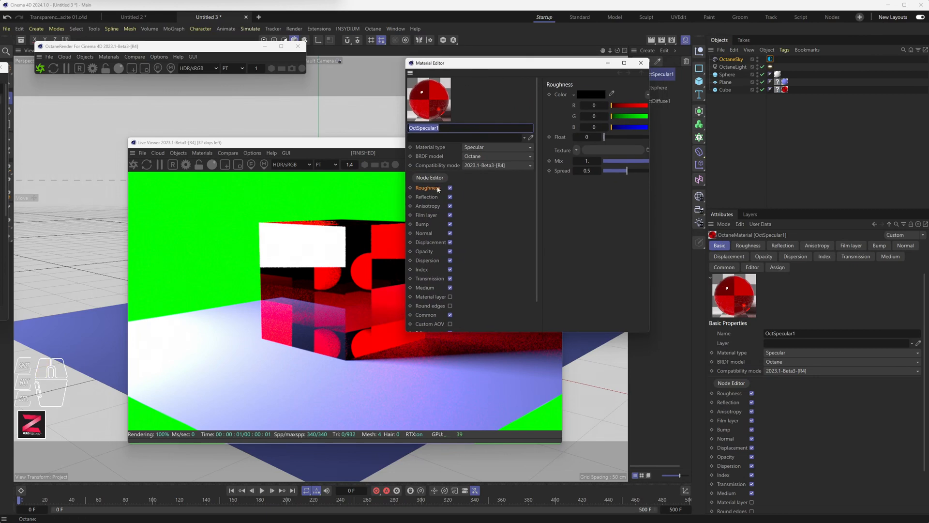
click(430, 279)
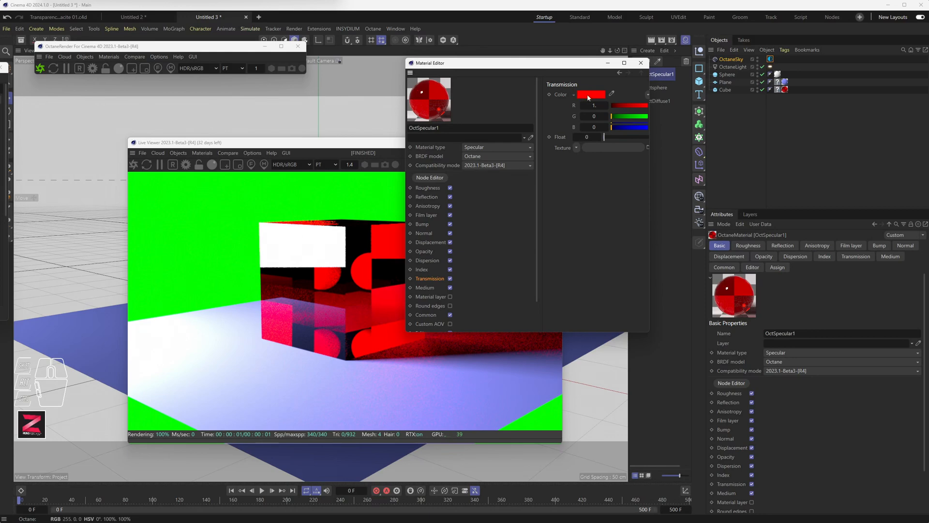
drag(650, 112, 764, 114)
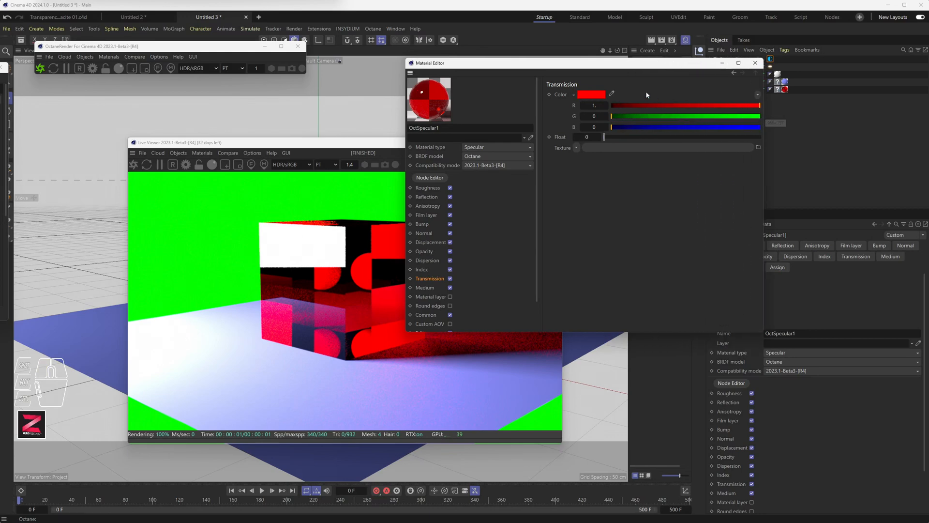
drag(627, 117, 762, 127)
drag(613, 105, 605, 106)
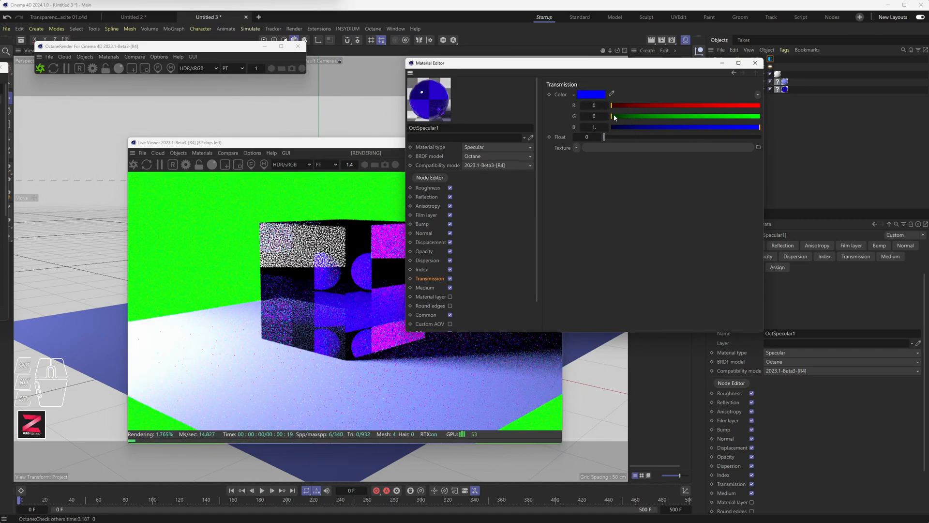
click(756, 63)
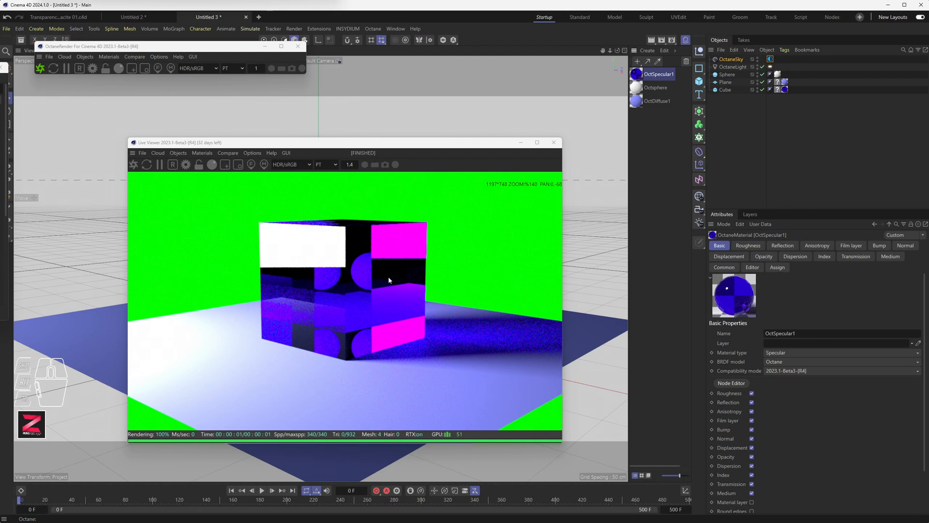
Reopen the OctSpecular1 material, lower its Opacity float to about 0.33, and move the editor clear of the render
scroll(388, 280, down, 3)
scroll(384, 287, up, 1)
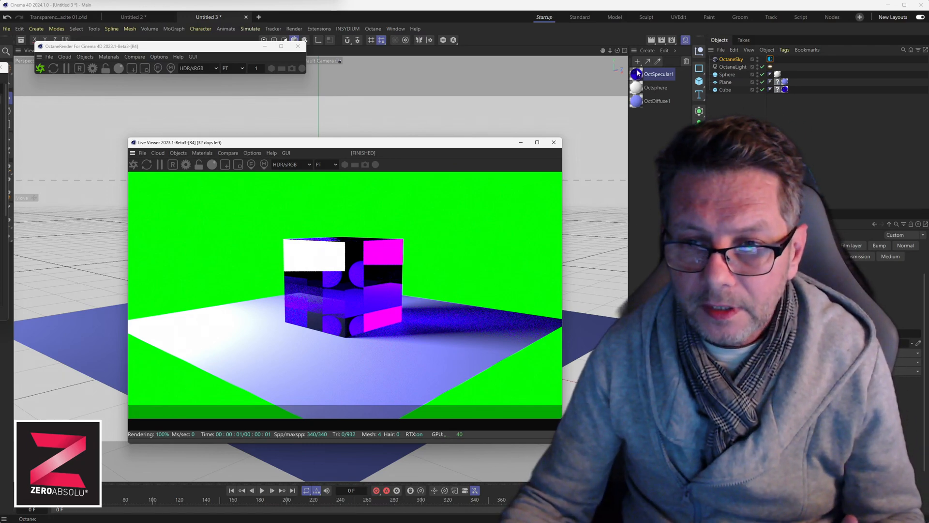
double_click(657, 75)
drag(661, 66, 387, 72)
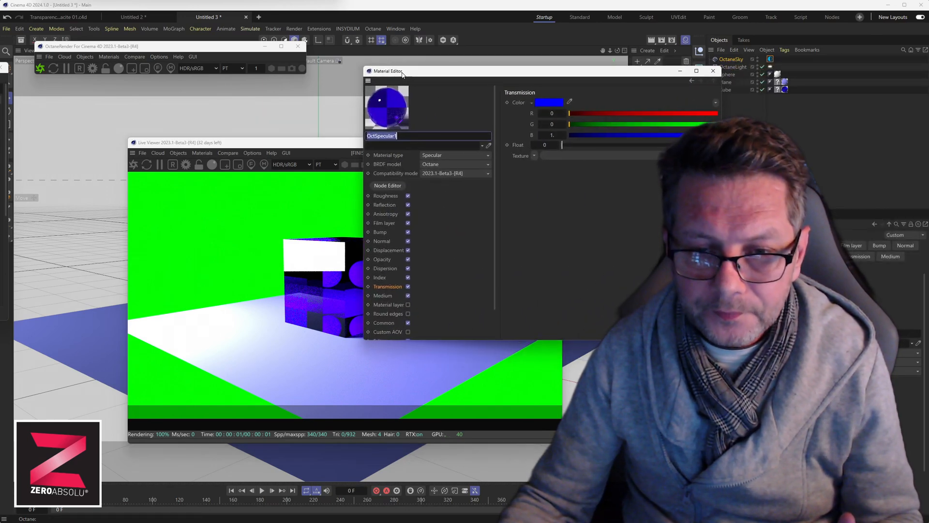
click(382, 260)
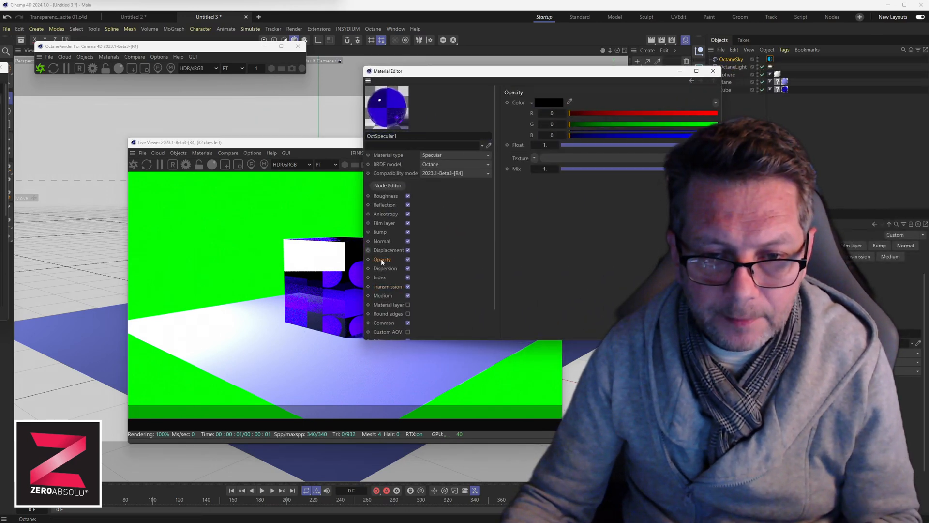
mouse_move(441, 76)
mouse_down()
mouse_move(472, 76)
mouse_move(450, 76)
mouse_up()
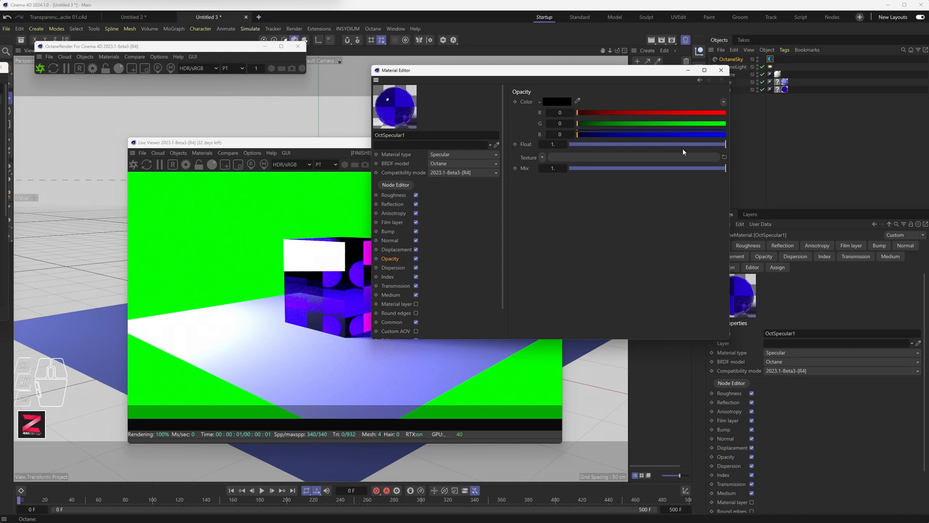
drag(722, 145, 621, 146)
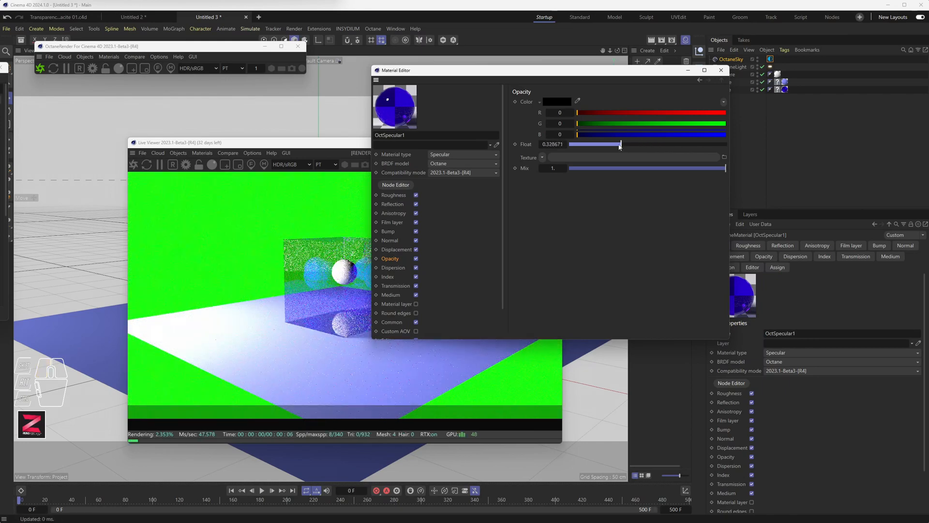
drag(543, 75, 716, 77)
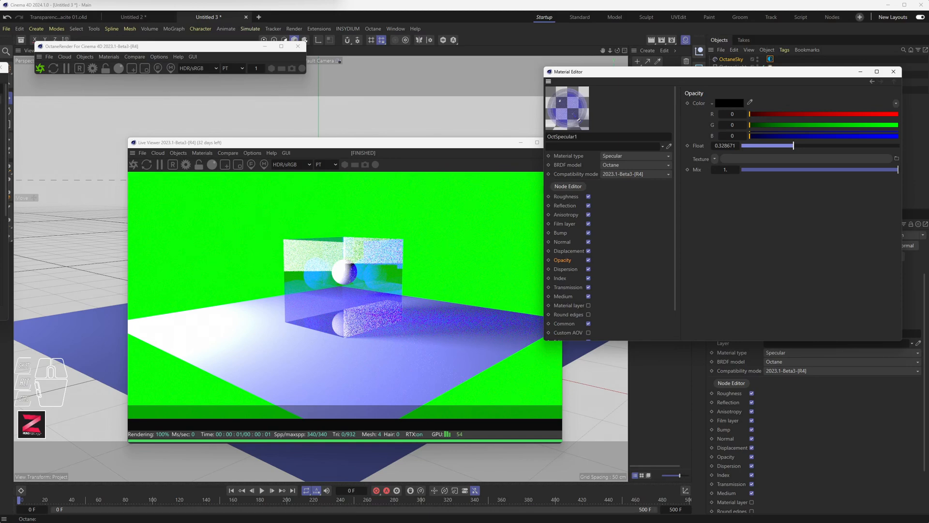
Enable Alpha channel in the Octane path tracing kernel settings and move the settings window out of the way
drag(0, 68, 112, 90)
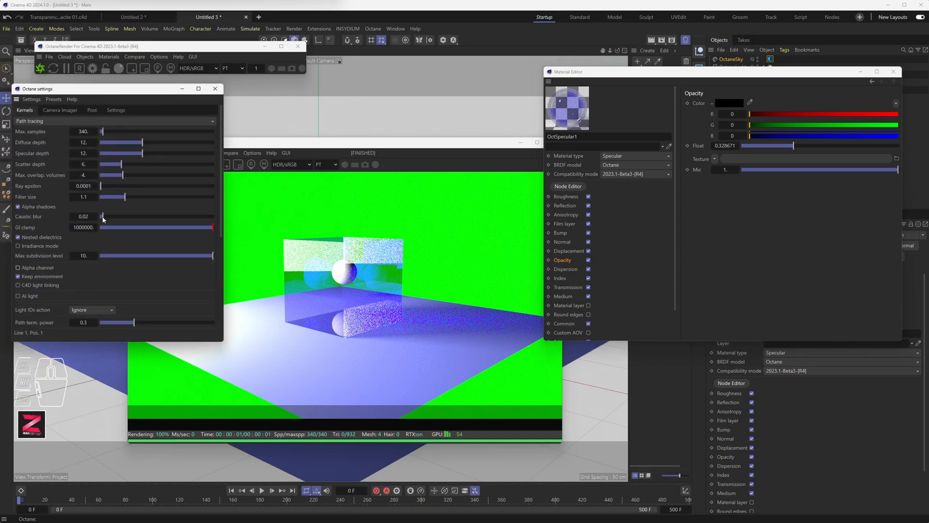
click(31, 270)
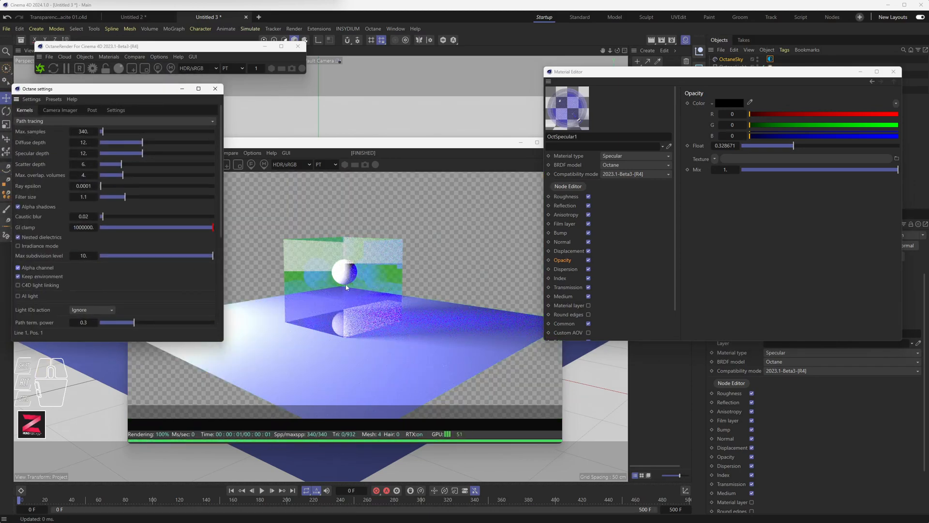
drag(163, 92, 0, 93)
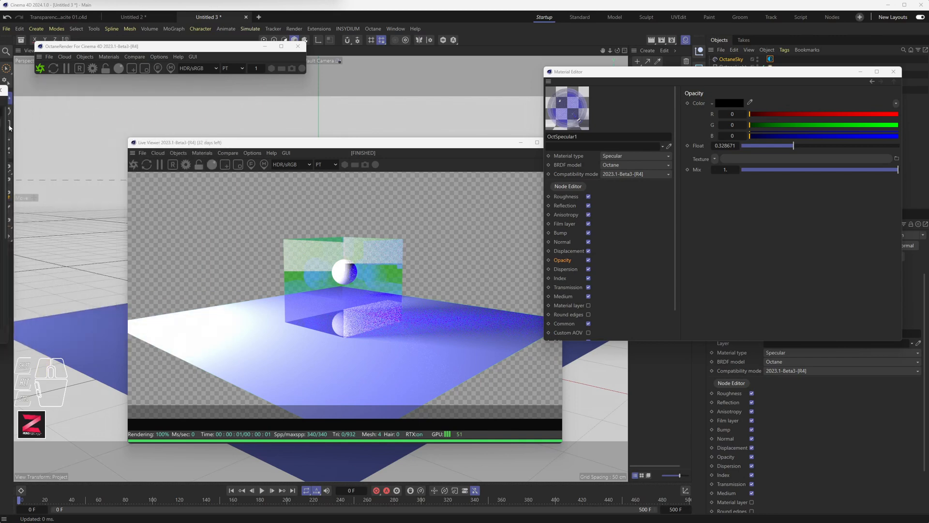
Examine the semi-opaque cube and the sphere up close in the render and move the Live Viewer clear of the Material Editor
click(346, 293)
scroll(346, 290, up, 6)
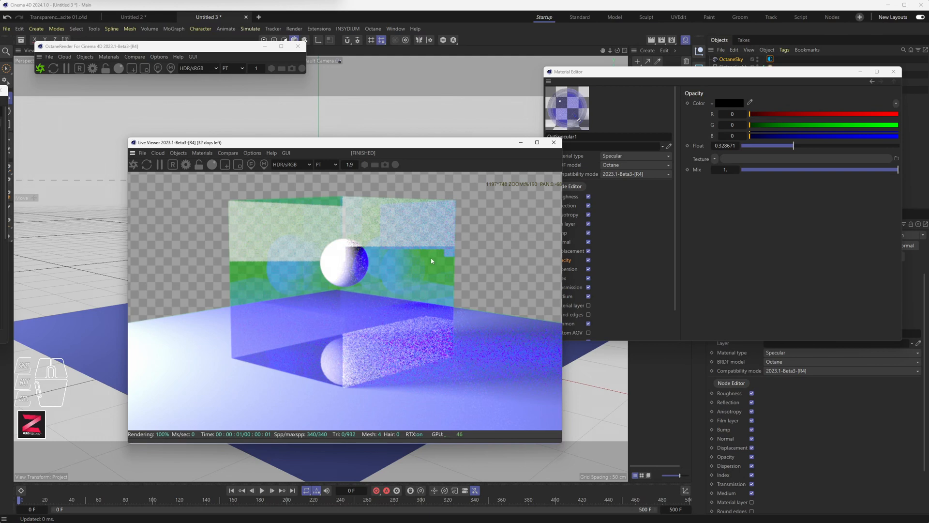
drag(492, 143, 413, 114)
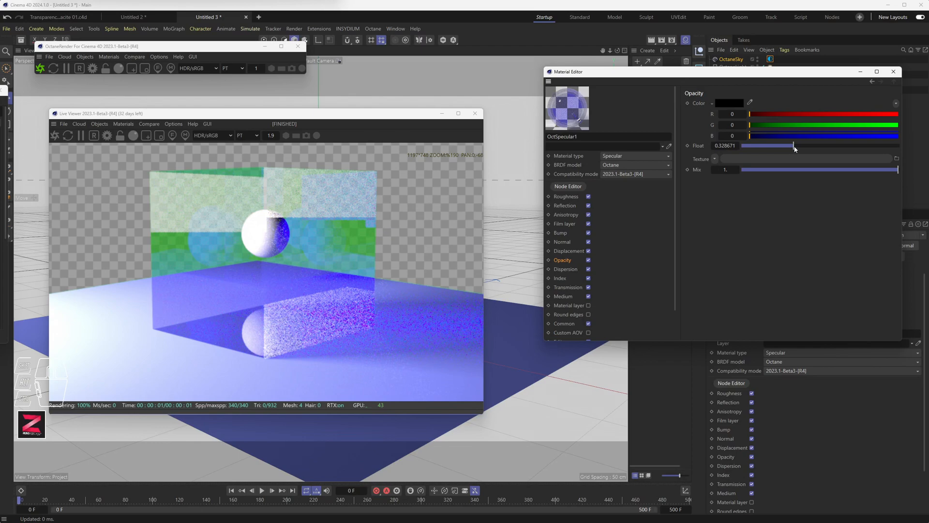
Compare the cube at Opacity float values of 1 and 0, finishing with OctSpecular1's opacity at 1
drag(794, 148, 905, 150)
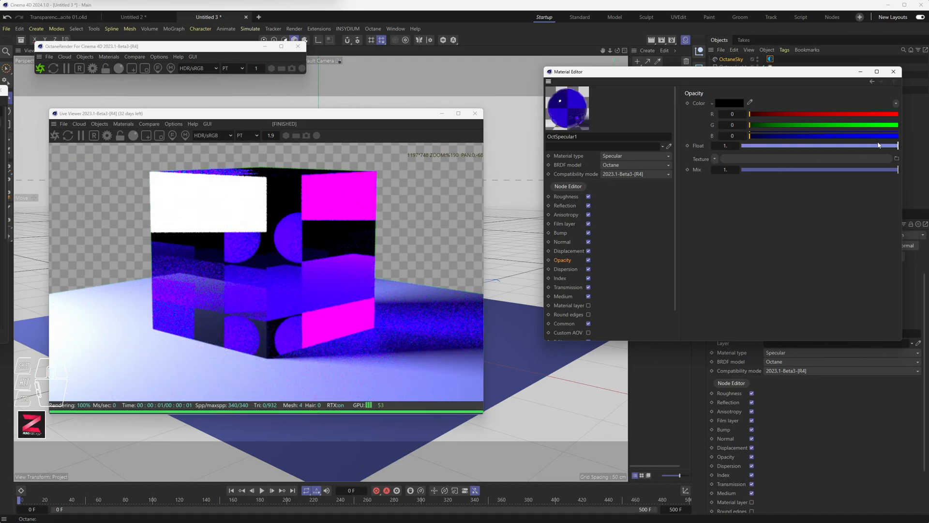
drag(879, 145, 705, 145)
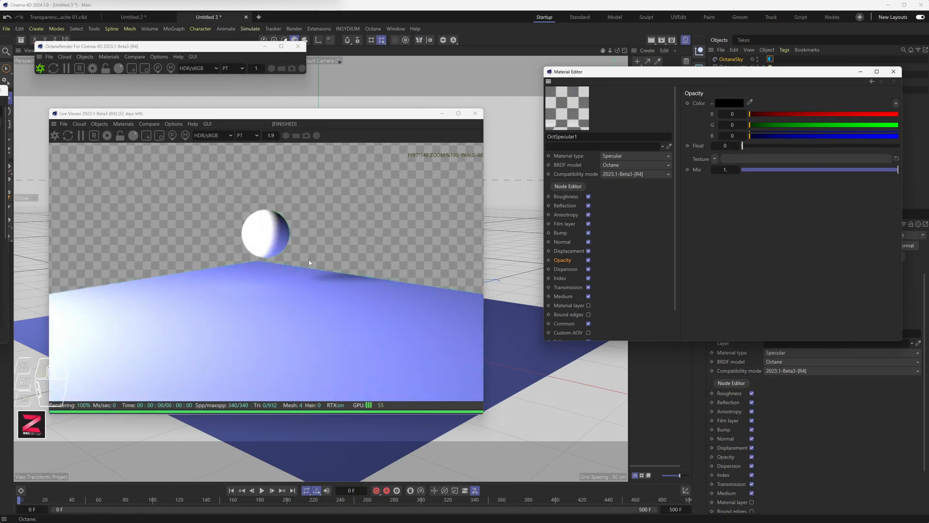
drag(751, 145, 909, 145)
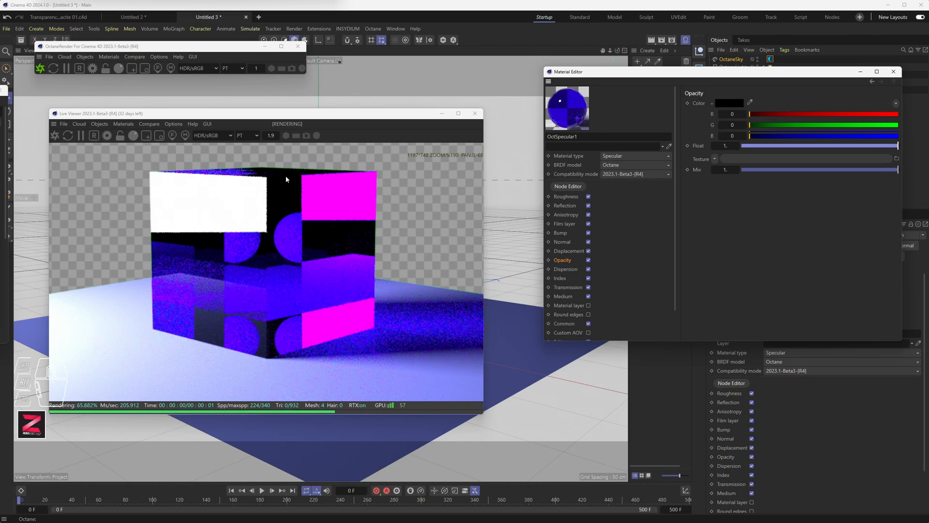